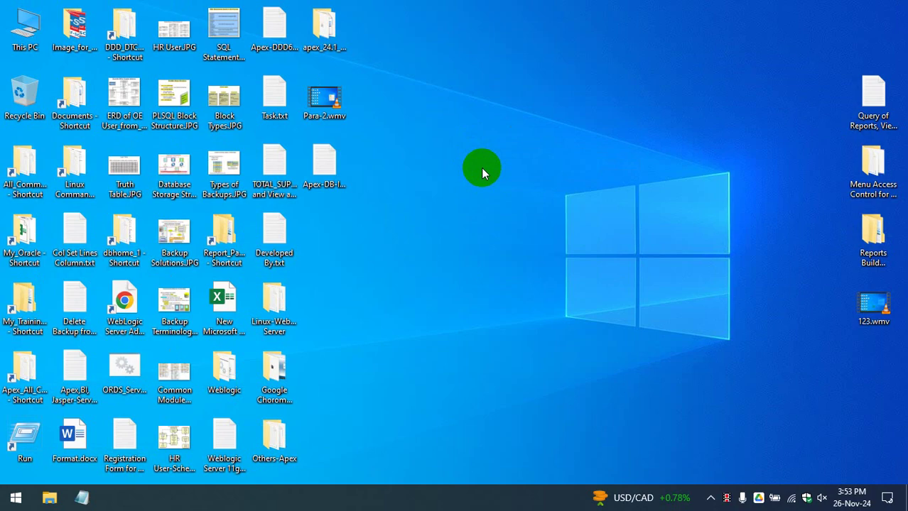
# - Open Paint with a blank canvas, undo the trial brush stroke and switch to the Pencil tool
pyautogui.click(15, 497)
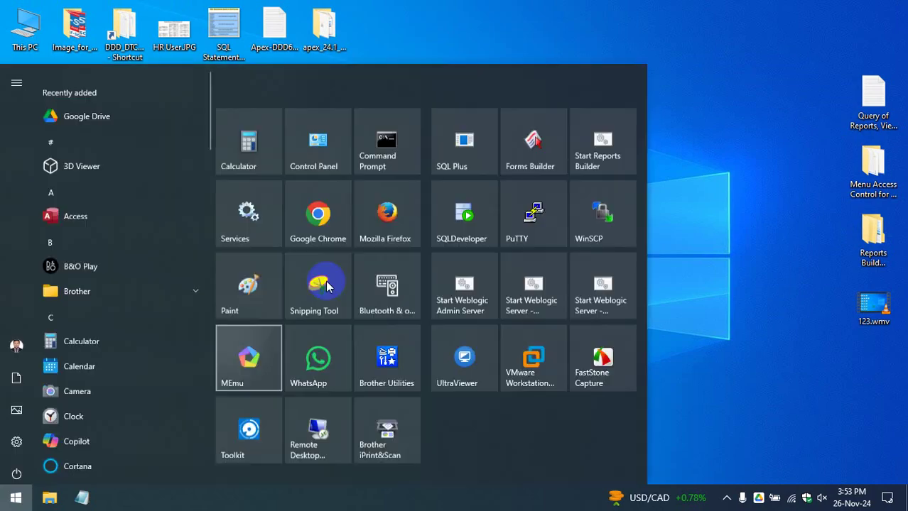
pyautogui.click(245, 255)
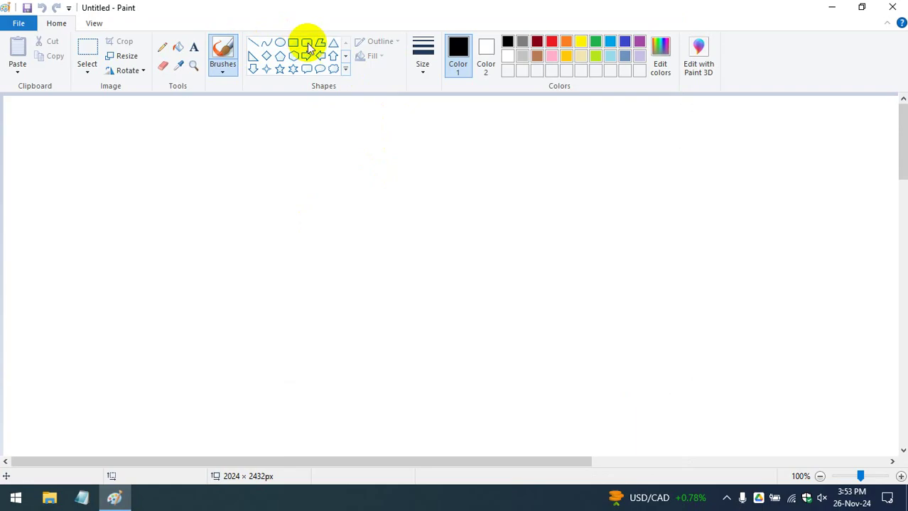
pyautogui.moveTo(221, 148)
pyautogui.mouseDown()
pyautogui.moveTo(618, 340)
pyautogui.moveTo(610, 318)
pyautogui.mouseUp()
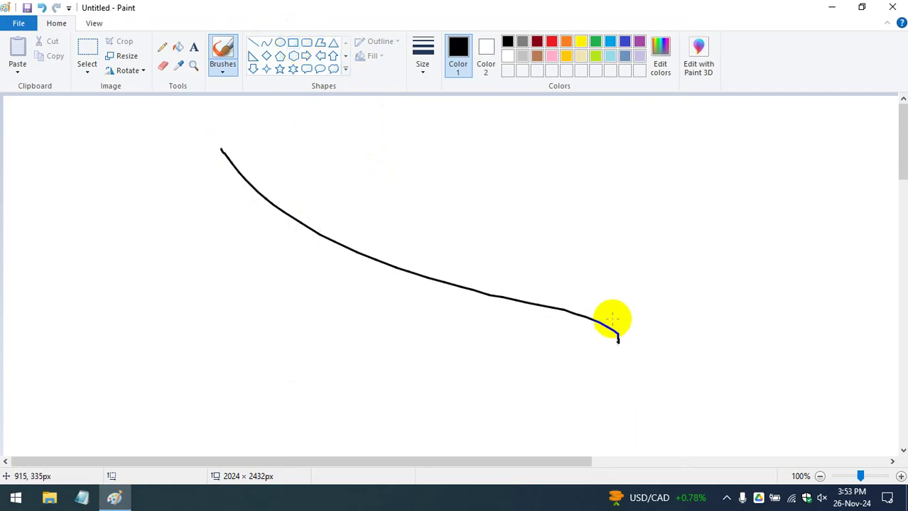
pyautogui.hotkey('ctrl', 'z')
pyautogui.click(161, 47)
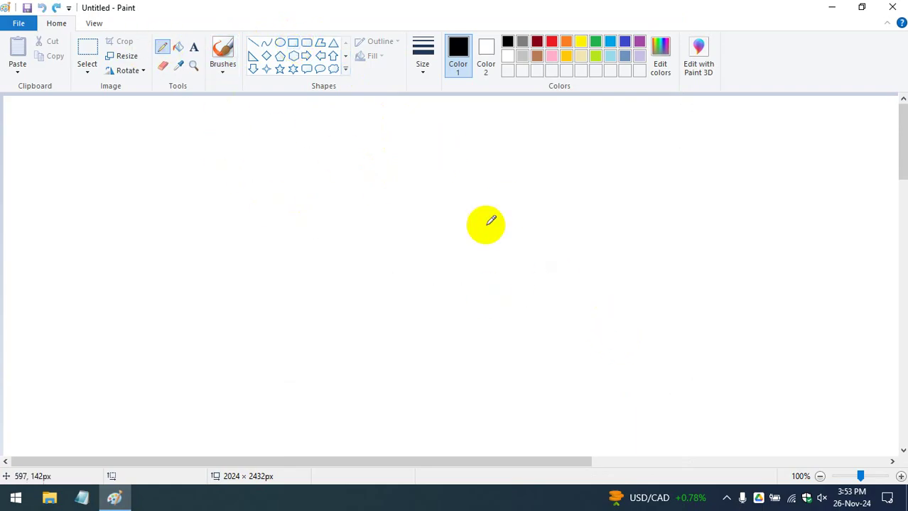
# - Draw a horizontal arrow in the canvas's upper right, leading to a handwritten A and the list entry "1. CL"
pyautogui.moveTo(531, 146)
pyautogui.mouseDown()
pyautogui.moveTo(616, 145)
pyautogui.moveTo(588, 165)
pyautogui.moveTo(638, 121)
pyautogui.moveTo(661, 147)
pyautogui.mouseUp()
pyautogui.moveTo(635, 136)
pyautogui.mouseDown()
pyautogui.moveTo(708, 149)
pyautogui.moveTo(737, 126)
pyautogui.mouseUp()
pyautogui.moveTo(732, 157); pyautogui.dragTo(791, 141)
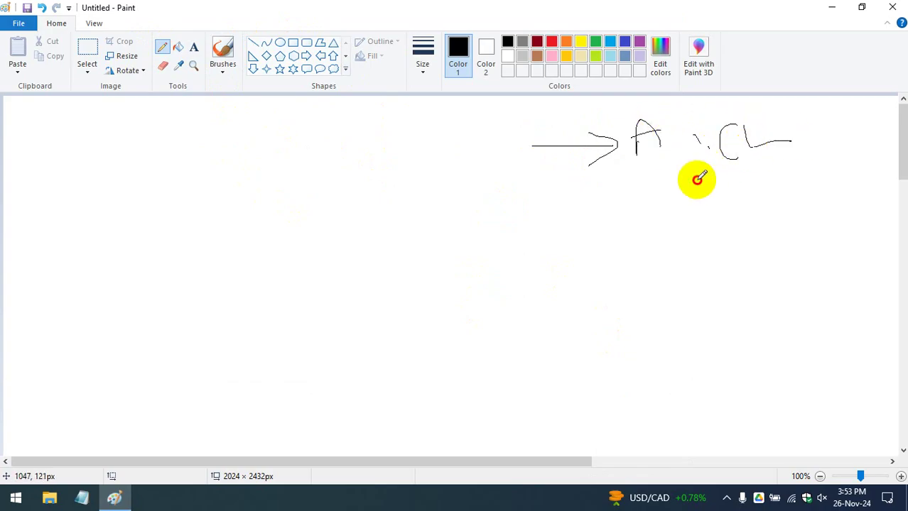
# - Handwrite the list entries "2. IR" and "3. IGR" beneath the first one and underline the third
pyautogui.moveTo(697, 178)
pyautogui.mouseDown()
pyautogui.moveTo(713, 204)
pyautogui.moveTo(750, 178)
pyautogui.moveTo(745, 204)
pyautogui.mouseUp()
pyautogui.moveTo(773, 178)
pyautogui.mouseDown()
pyautogui.moveTo(776, 203)
pyautogui.moveTo(762, 189)
pyautogui.moveTo(833, 210)
pyautogui.mouseUp()
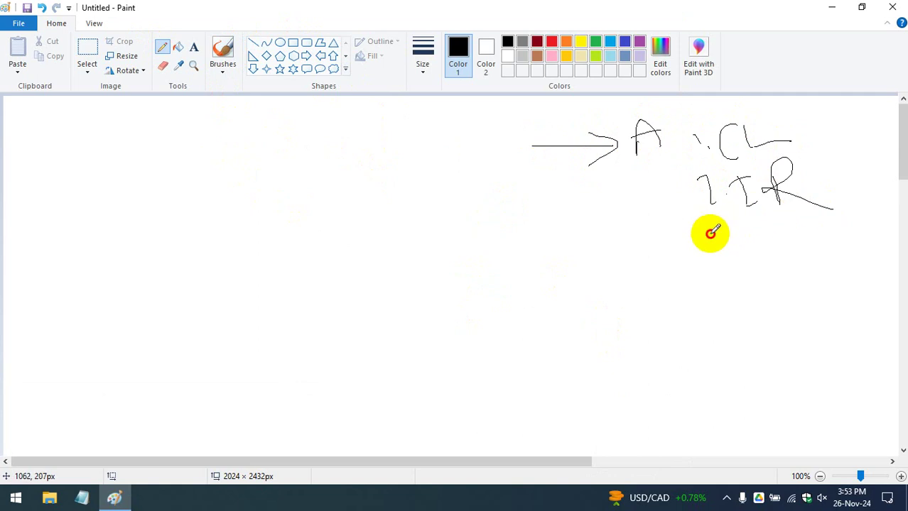
pyautogui.moveTo(710, 223); pyautogui.dragTo(719, 253)
pyautogui.click(754, 242)
pyautogui.moveTo(774, 221)
pyautogui.mouseDown()
pyautogui.moveTo(776, 239)
pyautogui.moveTo(836, 212)
pyautogui.mouseUp()
pyautogui.moveTo(742, 249); pyautogui.dragTo(794, 238)
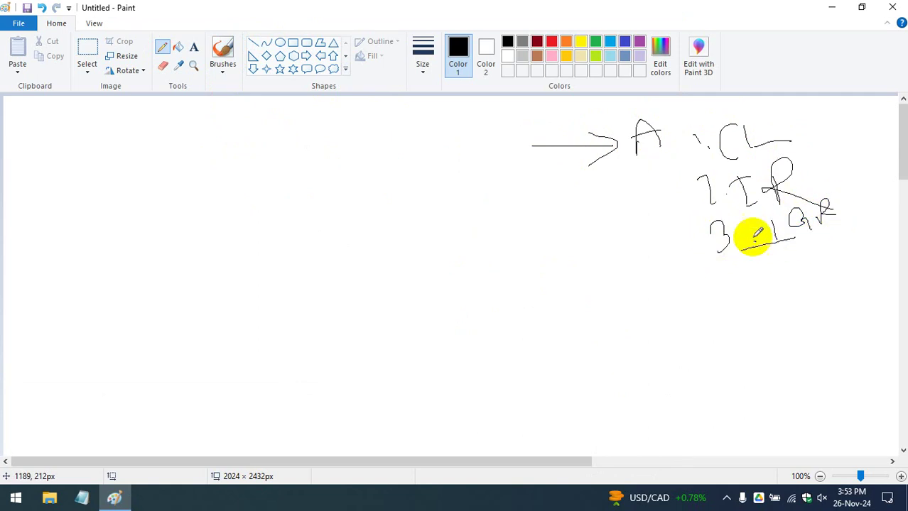
# - Sketch a small double-outlined box beneath the arrow and mark the three list entries with dashes and curved brackets
pyautogui.moveTo(537, 204)
pyautogui.mouseDown()
pyautogui.moveTo(549, 237)
pyautogui.moveTo(559, 231)
pyautogui.moveTo(547, 237)
pyautogui.mouseUp()
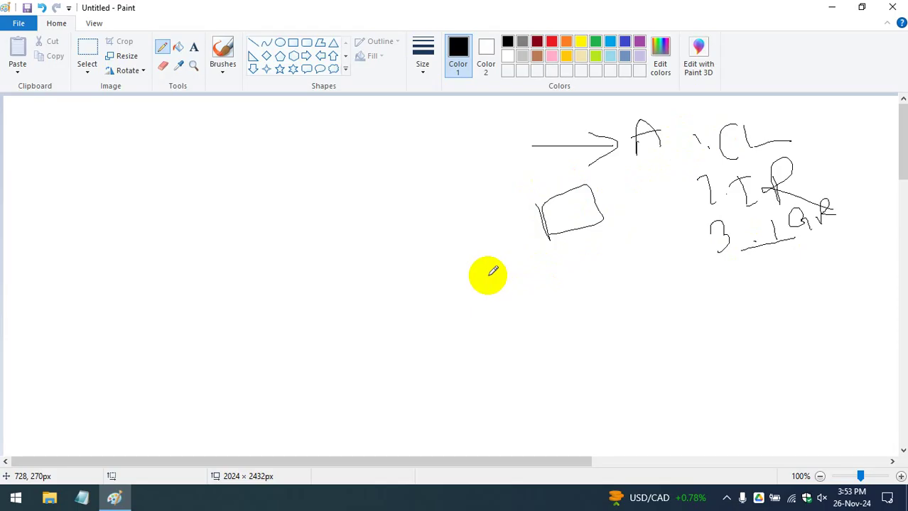
pyautogui.moveTo(541, 204)
pyautogui.mouseDown()
pyautogui.moveTo(609, 242)
pyautogui.moveTo(590, 180)
pyautogui.moveTo(539, 209)
pyautogui.mouseUp()
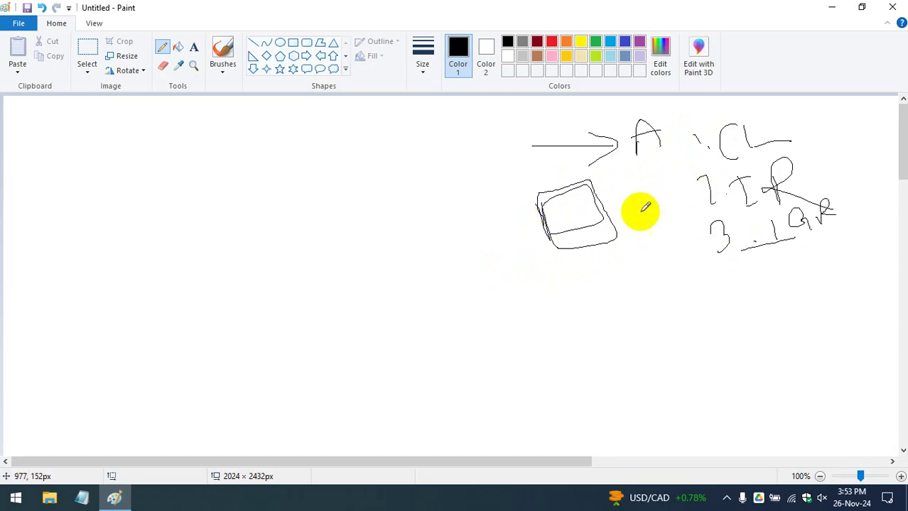
pyautogui.moveTo(648, 194); pyautogui.dragTo(680, 186)
pyautogui.moveTo(663, 226); pyautogui.dragTo(700, 222)
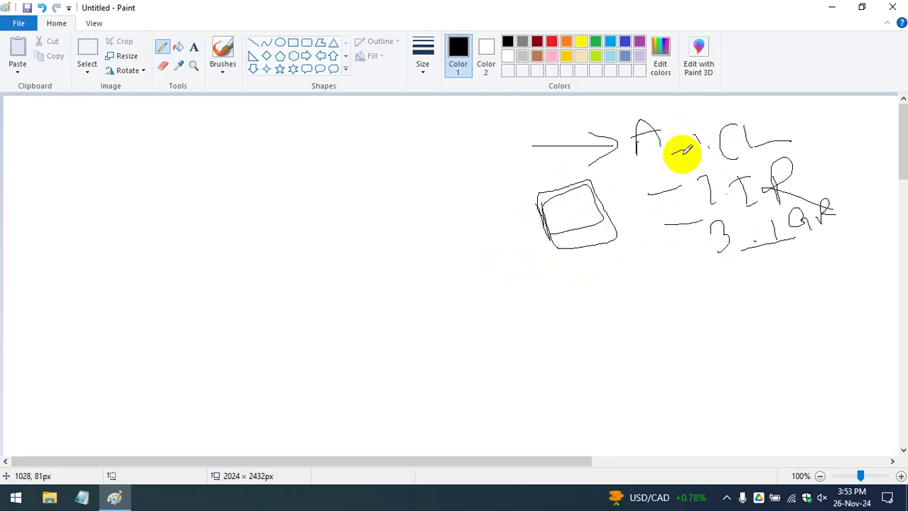
pyautogui.moveTo(712, 125)
pyautogui.mouseDown()
pyautogui.moveTo(656, 144)
pyautogui.moveTo(639, 211)
pyautogui.moveTo(675, 258)
pyautogui.mouseUp()
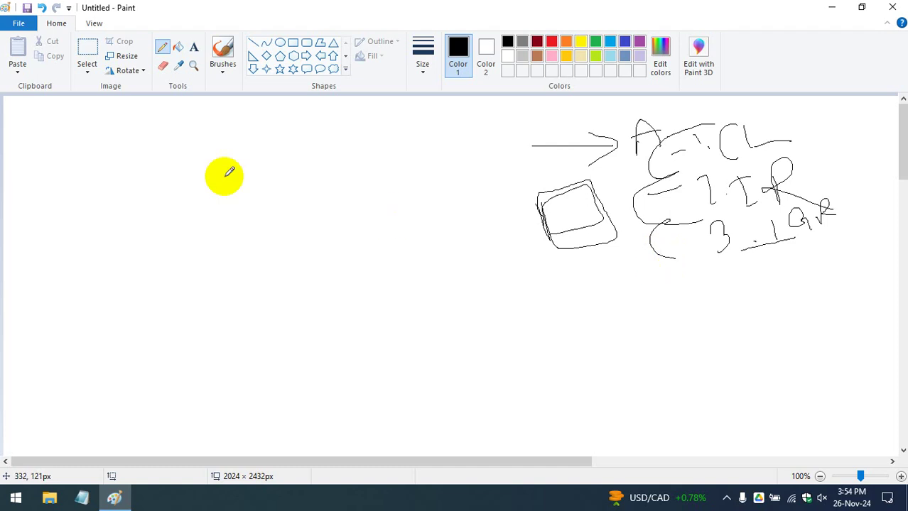
# - Frame the "1. CL" entry freehand with the Pencil, adding a check mark beside it and a line towards the small box
pyautogui.click(293, 44)
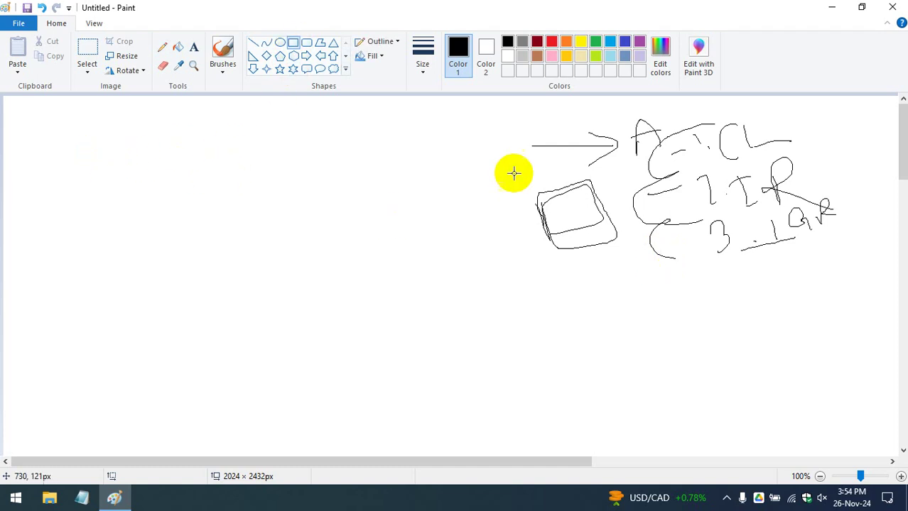
pyautogui.click(162, 47)
pyautogui.moveTo(470, 166)
pyautogui.mouseDown()
pyautogui.moveTo(492, 186)
pyautogui.moveTo(543, 166)
pyautogui.mouseUp()
pyautogui.moveTo(608, 166)
pyautogui.mouseDown()
pyautogui.moveTo(750, 158)
pyautogui.moveTo(708, 110)
pyautogui.moveTo(632, 152)
pyautogui.moveTo(635, 168)
pyautogui.mouseUp()
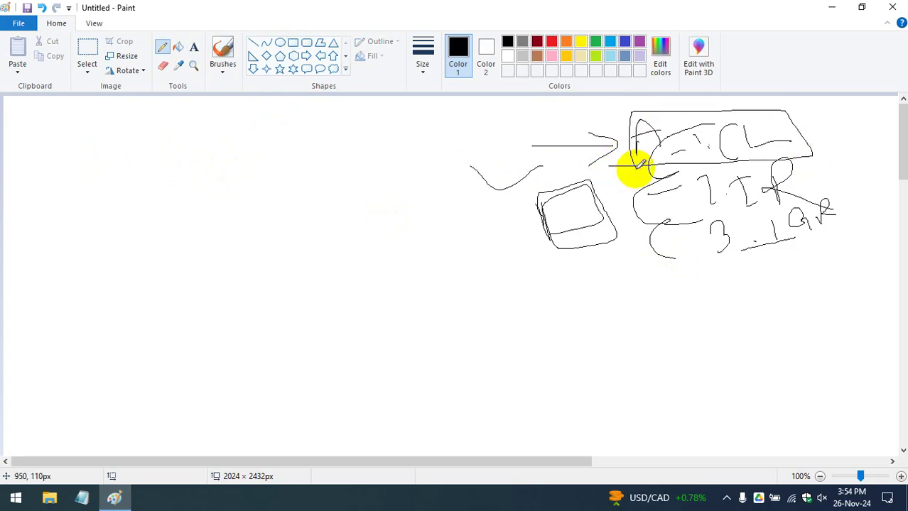
pyautogui.moveTo(651, 158); pyautogui.dragTo(512, 198)
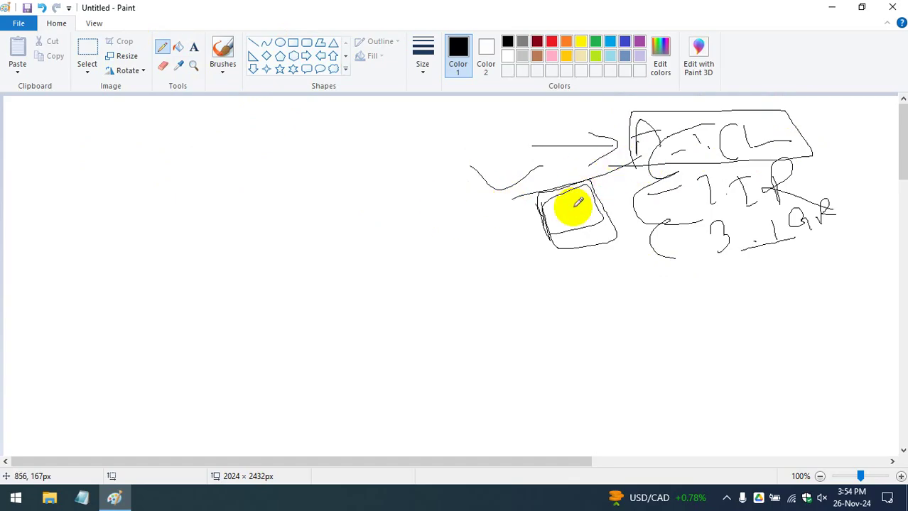
# - Draw a tall rectangle of about 300 × 457 px left of the sketches and pencil a horizontal line across its upper part
pyautogui.click(295, 44)
pyautogui.moveTo(162, 121)
pyautogui.mouseDown()
pyautogui.moveTo(260, 361)
pyautogui.moveTo(363, 424)
pyautogui.mouseUp()
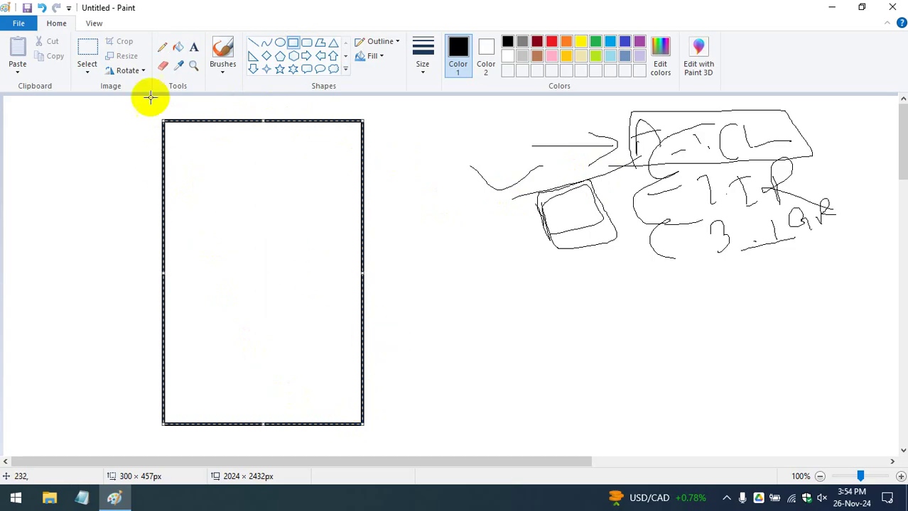
pyautogui.click(164, 49)
pyautogui.moveTo(128, 142); pyautogui.dragTo(308, 158)
pyautogui.click(162, 153)
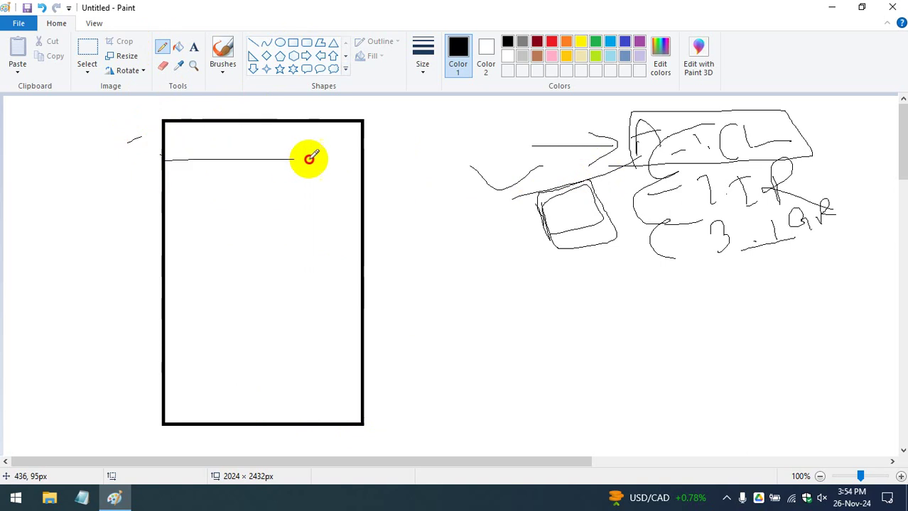
# - Handwrite a short label beginning with H left of the tall rectangle's header line, underline it and add a C above
pyautogui.moveTo(76, 144)
pyautogui.mouseDown()
pyautogui.moveTo(81, 165)
pyautogui.moveTo(73, 167)
pyautogui.moveTo(142, 143)
pyautogui.mouseUp()
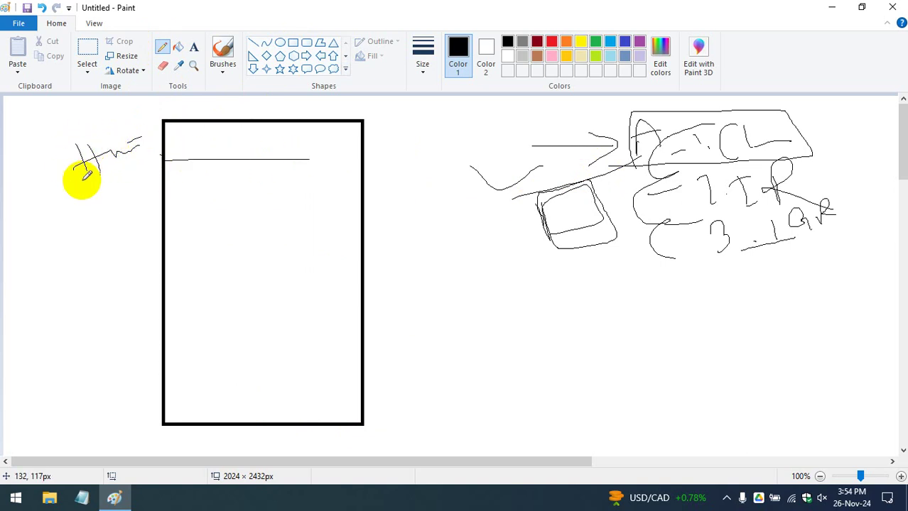
pyautogui.moveTo(71, 187); pyautogui.dragTo(112, 169)
pyautogui.moveTo(117, 122); pyautogui.dragTo(116, 135)
# - Sketch a column of freehand boxes inside the tall rectangle below its header line, ending with a small one near the bottom
pyautogui.moveTo(153, 158)
pyautogui.mouseDown()
pyautogui.moveTo(202, 162)
pyautogui.moveTo(300, 209)
pyautogui.moveTo(193, 196)
pyautogui.mouseUp()
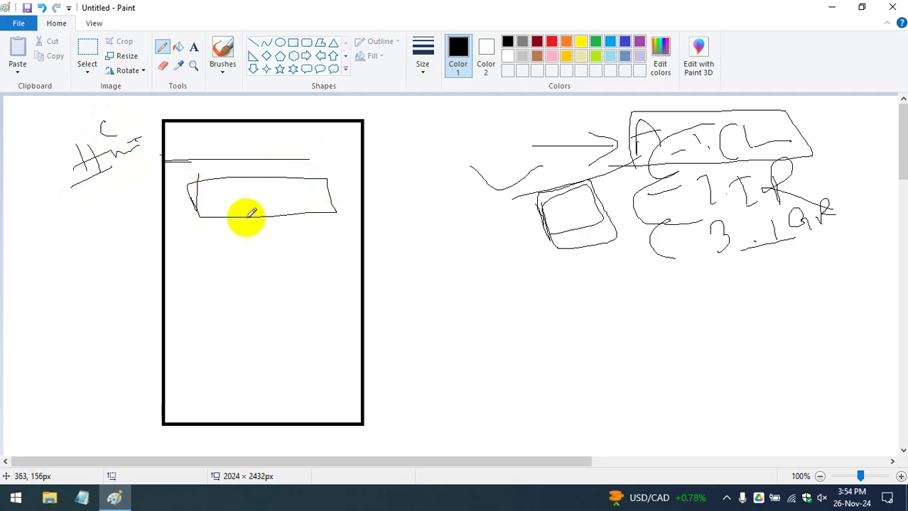
pyautogui.moveTo(217, 228)
pyautogui.mouseDown()
pyautogui.moveTo(219, 245)
pyautogui.moveTo(206, 226)
pyautogui.mouseUp()
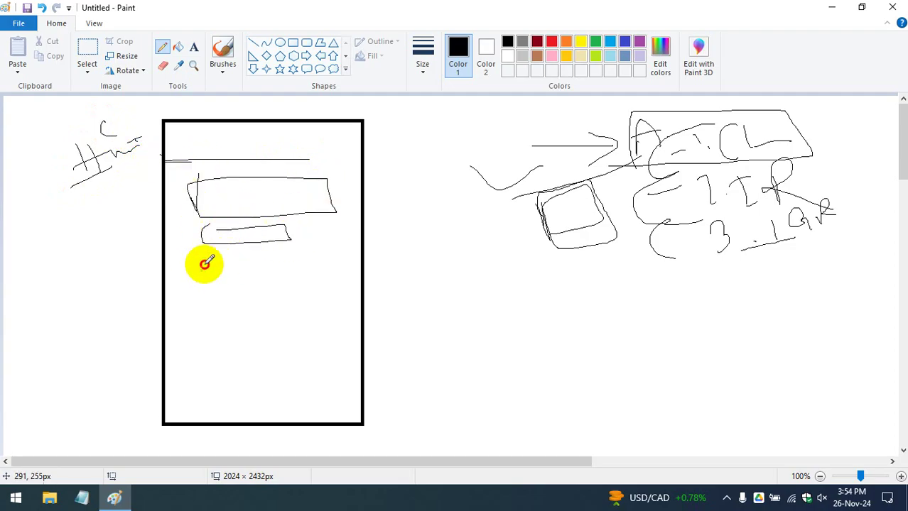
pyautogui.moveTo(197, 266)
pyautogui.mouseDown()
pyautogui.moveTo(288, 277)
pyautogui.moveTo(203, 267)
pyautogui.mouseUp()
pyautogui.moveTo(186, 301)
pyautogui.mouseDown()
pyautogui.moveTo(304, 299)
pyautogui.moveTo(304, 328)
pyautogui.moveTo(190, 300)
pyautogui.moveTo(257, 295)
pyautogui.mouseUp()
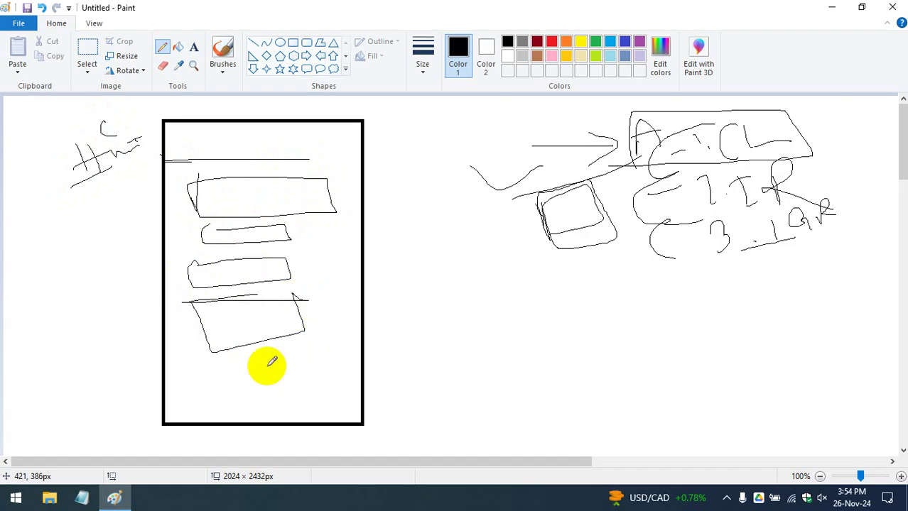
pyautogui.moveTo(217, 366)
pyautogui.mouseDown()
pyautogui.moveTo(279, 376)
pyautogui.moveTo(247, 375)
pyautogui.mouseUp()
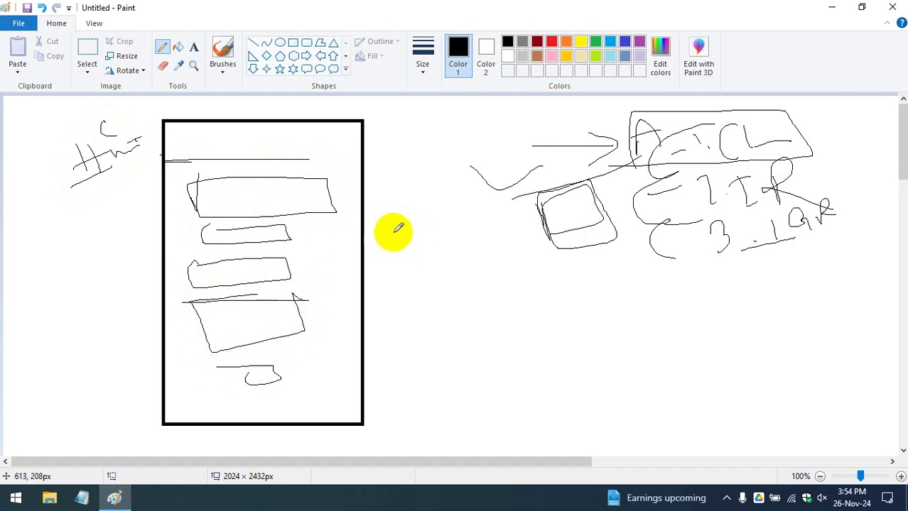
# - Draw an arrow from the tall rectangle to a small open frame and fill the lower boxes with short content lines
pyautogui.moveTo(400, 223); pyautogui.dragTo(402, 246)
pyautogui.moveTo(436, 272)
pyautogui.mouseDown()
pyautogui.moveTo(470, 211)
pyautogui.moveTo(487, 272)
pyautogui.mouseUp()
pyautogui.moveTo(246, 274); pyautogui.dragTo(233, 289)
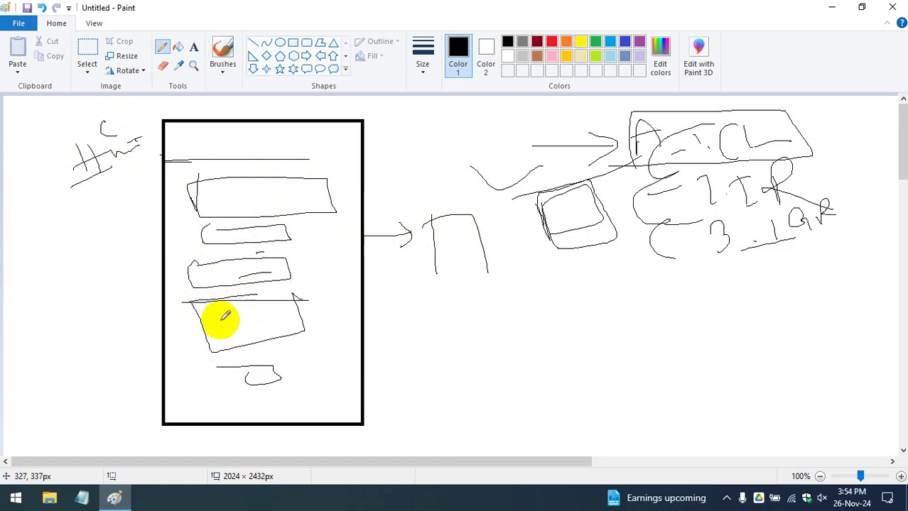
pyautogui.moveTo(226, 323); pyautogui.dragTo(240, 331)
pyautogui.moveTo(279, 307)
pyautogui.mouseDown()
pyautogui.moveTo(273, 331)
pyautogui.moveTo(260, 337)
pyautogui.mouseUp()
pyautogui.moveTo(199, 275); pyautogui.dragTo(248, 267)
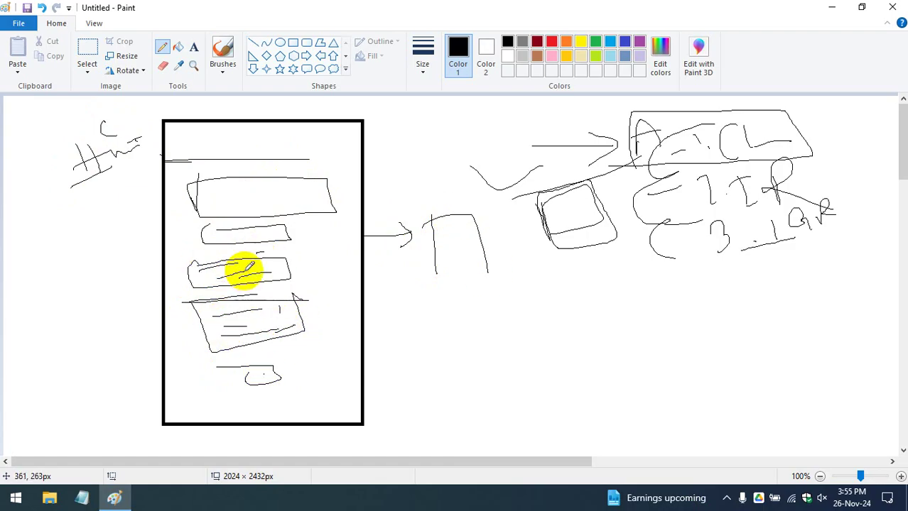
# - Add row lines and dashes to the small frame and enclose it in a rounded freehand outline
pyautogui.moveTo(424, 242); pyautogui.dragTo(491, 242)
pyautogui.moveTo(424, 270); pyautogui.dragTo(452, 260)
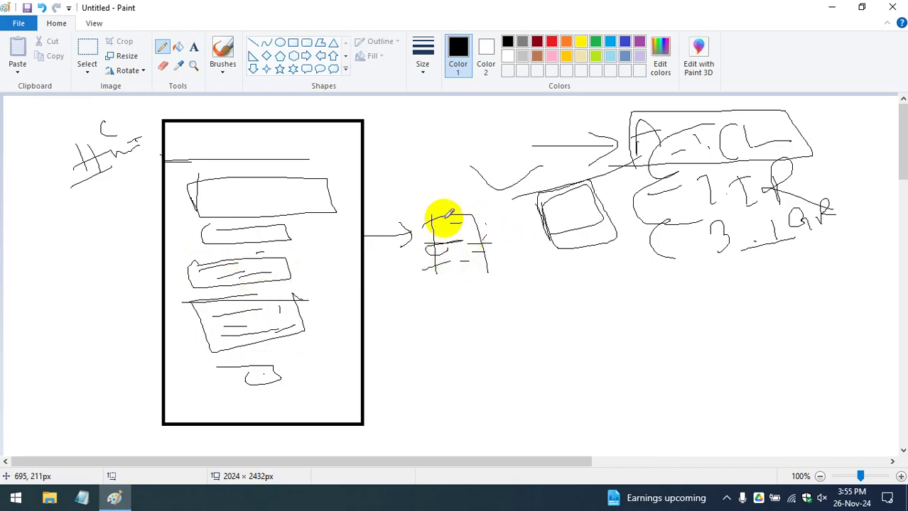
pyautogui.moveTo(395, 206)
pyautogui.mouseDown()
pyautogui.moveTo(408, 237)
pyautogui.moveTo(486, 264)
pyautogui.moveTo(419, 252)
pyautogui.mouseUp()
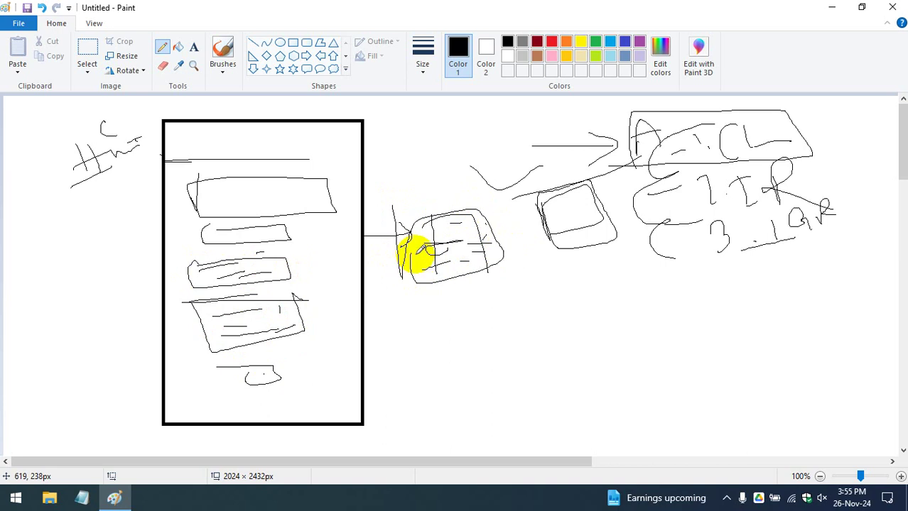
# - Mark the header area and upper boxes of the tall rectangle with pointer strokes and lines crossing its left edge
pyautogui.moveTo(148, 122); pyautogui.dragTo(191, 132)
pyautogui.moveTo(227, 199); pyautogui.dragTo(147, 218)
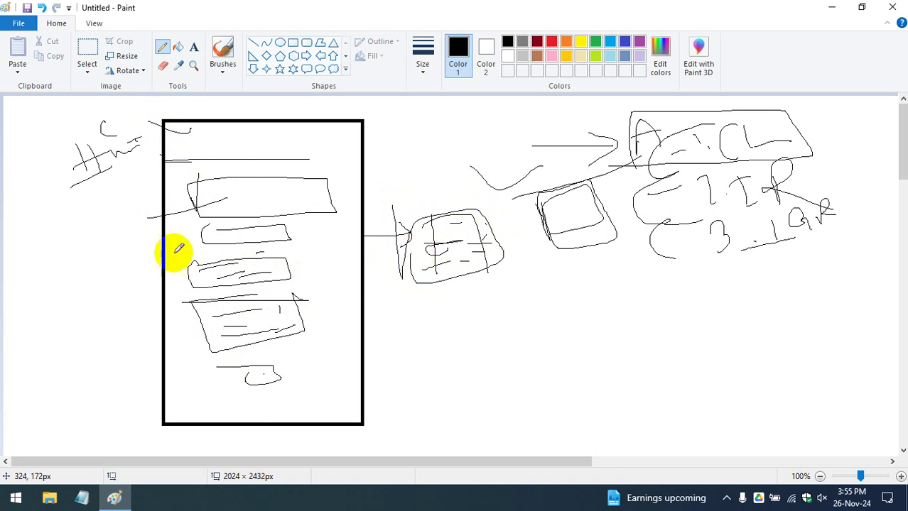
pyautogui.moveTo(174, 253); pyautogui.dragTo(263, 253)
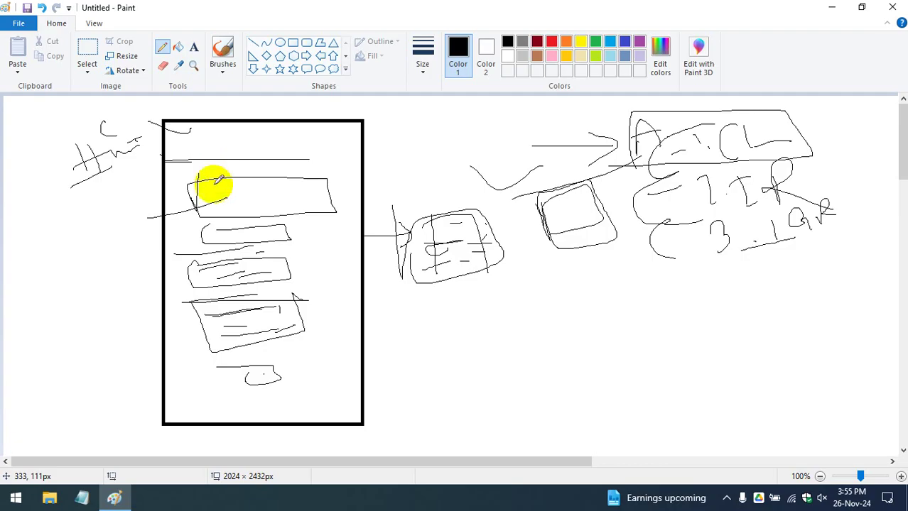
pyautogui.moveTo(137, 190); pyautogui.dragTo(275, 202)
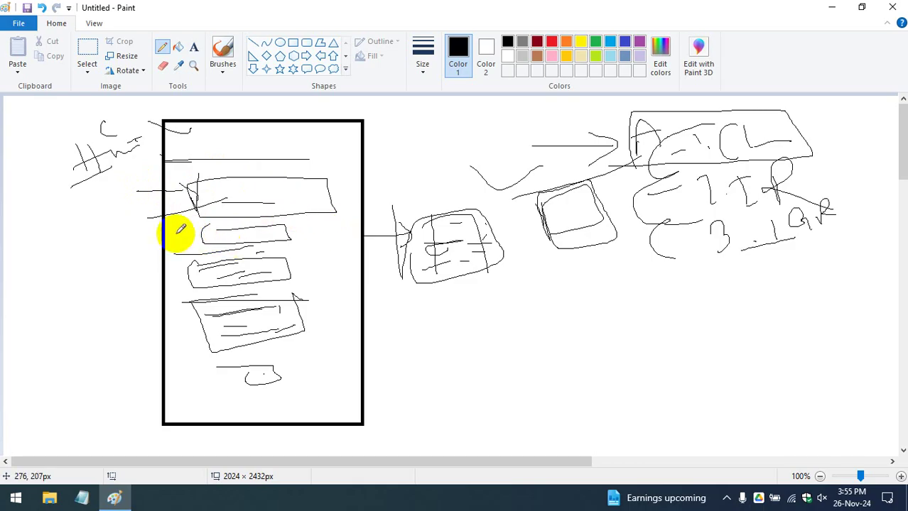
pyautogui.moveTo(173, 237)
pyautogui.mouseDown()
pyautogui.moveTo(198, 240)
pyautogui.moveTo(195, 284)
pyautogui.moveTo(197, 264)
pyautogui.moveTo(165, 278)
pyautogui.moveTo(238, 278)
pyautogui.moveTo(260, 290)
pyautogui.moveTo(152, 290)
pyautogui.moveTo(238, 284)
pyautogui.mouseUp()
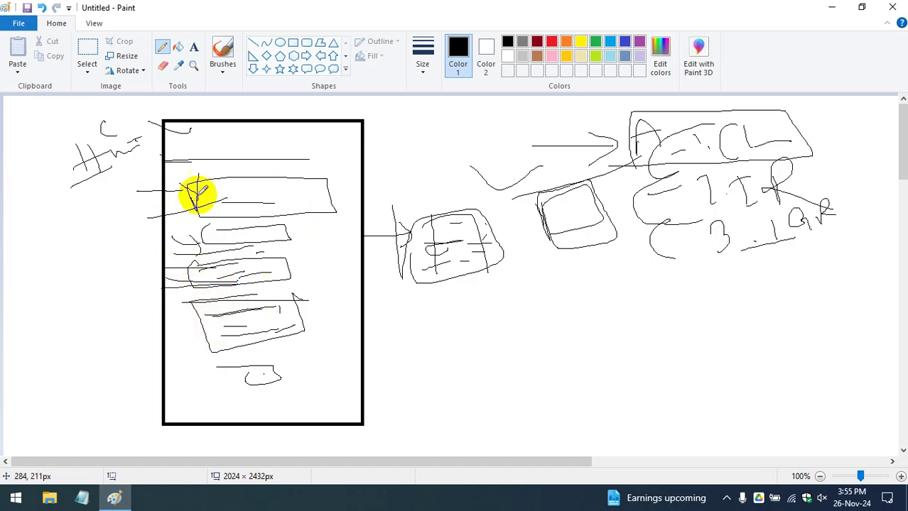
# - Add a short dash in the header area and a long downward arrow with cross marks along the rectangle's left side
pyautogui.moveTo(197, 138); pyautogui.dragTo(243, 137)
pyautogui.click(323, 135)
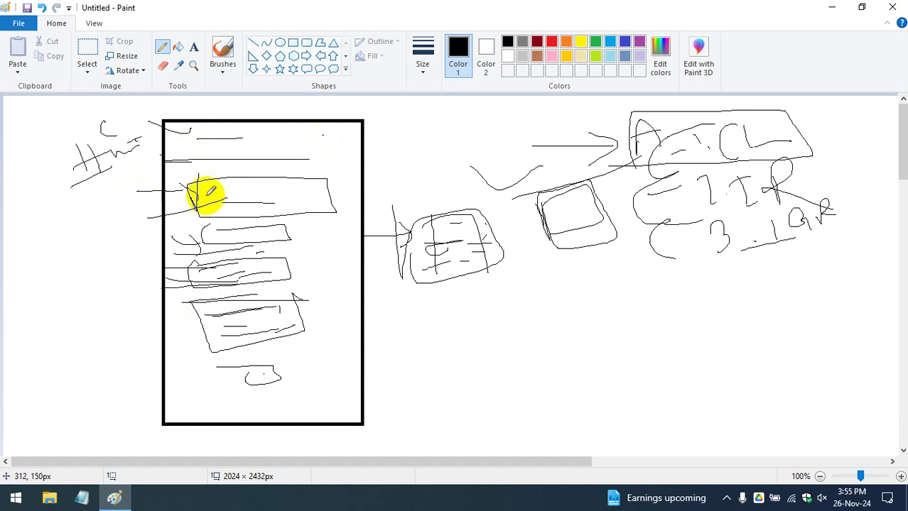
pyautogui.moveTo(144, 135)
pyautogui.mouseDown()
pyautogui.moveTo(148, 221)
pyautogui.moveTo(128, 412)
pyautogui.moveTo(148, 391)
pyautogui.mouseUp()
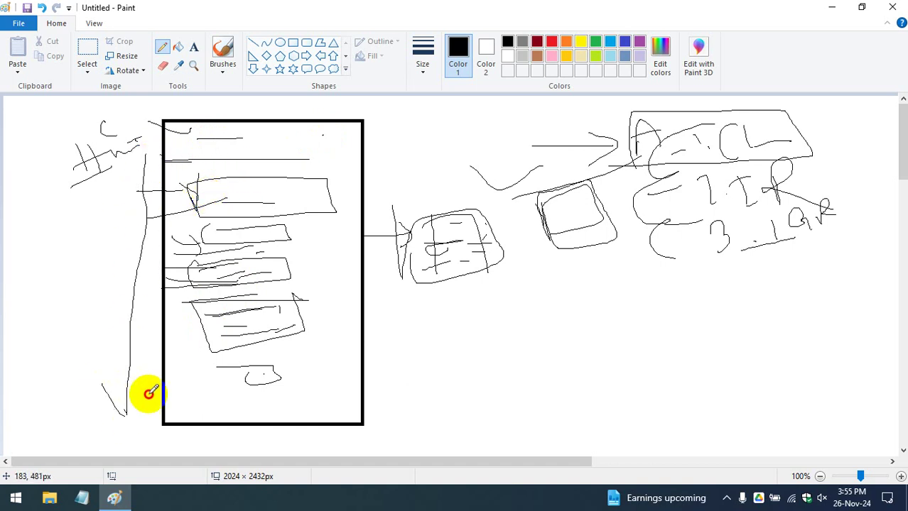
pyautogui.moveTo(145, 304); pyautogui.dragTo(107, 311)
pyautogui.moveTo(112, 237); pyautogui.dragTo(163, 217)
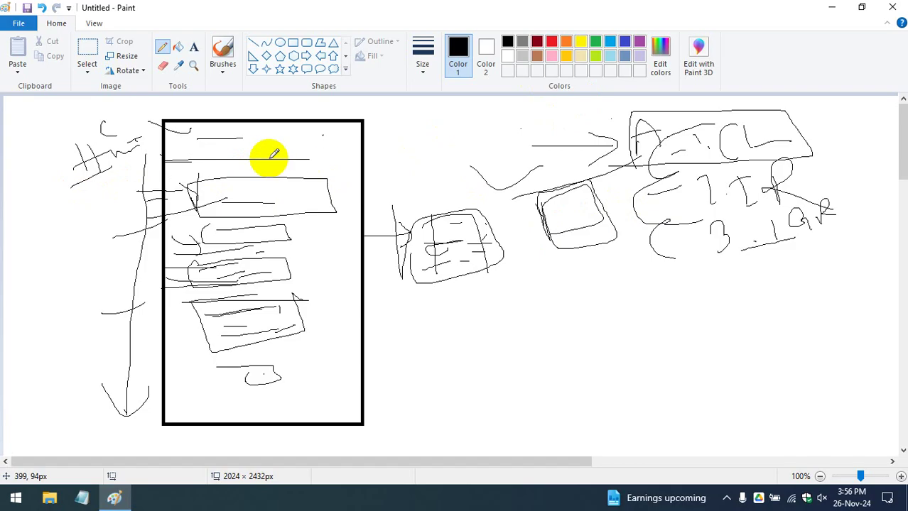
# - Draw a check mark at the tail of the top arrow and two more slanted strokes across the long downward arrow
pyautogui.moveTo(488, 133); pyautogui.dragTo(539, 136)
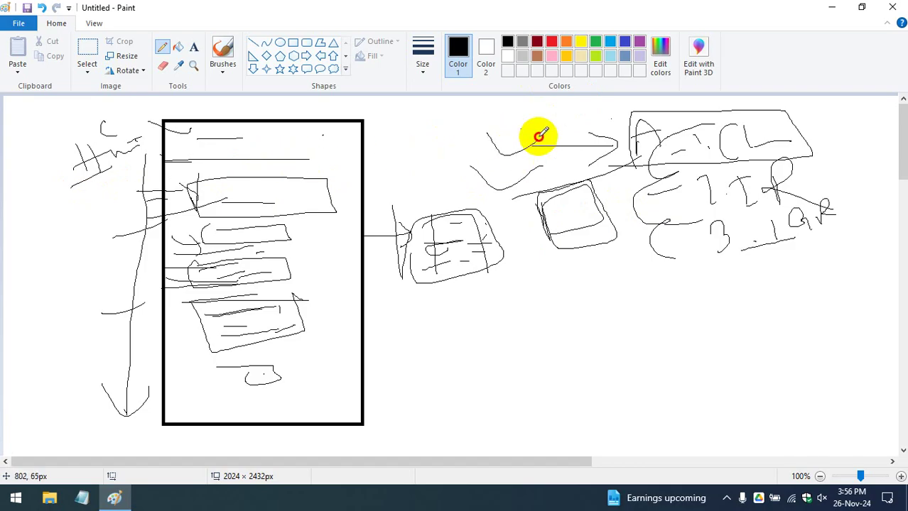
pyautogui.moveTo(130, 237); pyautogui.dragTo(162, 221)
pyautogui.moveTo(92, 261); pyautogui.dragTo(158, 239)
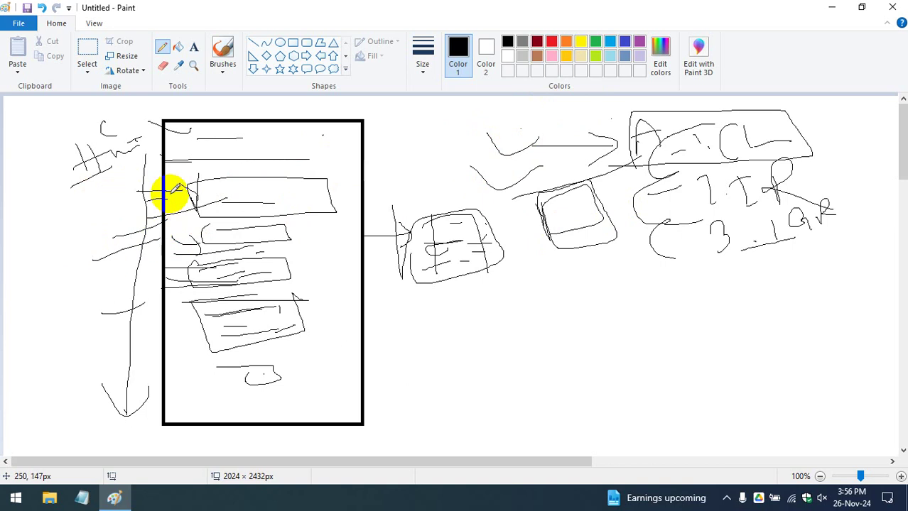
# - Draw a freehand arrow leading to a large circle with the letter m inside and a short line extending from the circle
pyautogui.moveTo(416, 323); pyautogui.dragTo(481, 304)
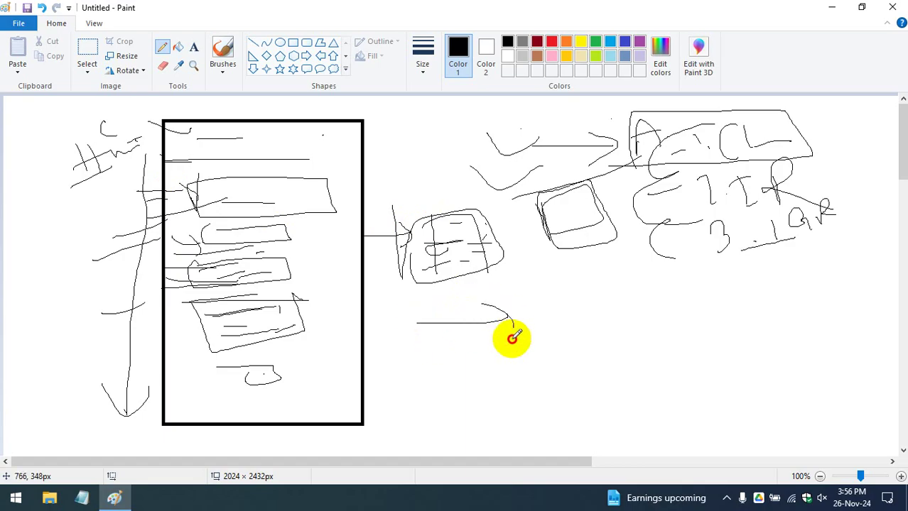
pyautogui.moveTo(561, 286); pyautogui.dragTo(605, 312)
pyautogui.moveTo(582, 267)
pyautogui.mouseDown()
pyautogui.moveTo(569, 352)
pyautogui.moveTo(608, 256)
pyautogui.mouseUp()
pyautogui.moveTo(635, 304); pyautogui.dragTo(690, 298)
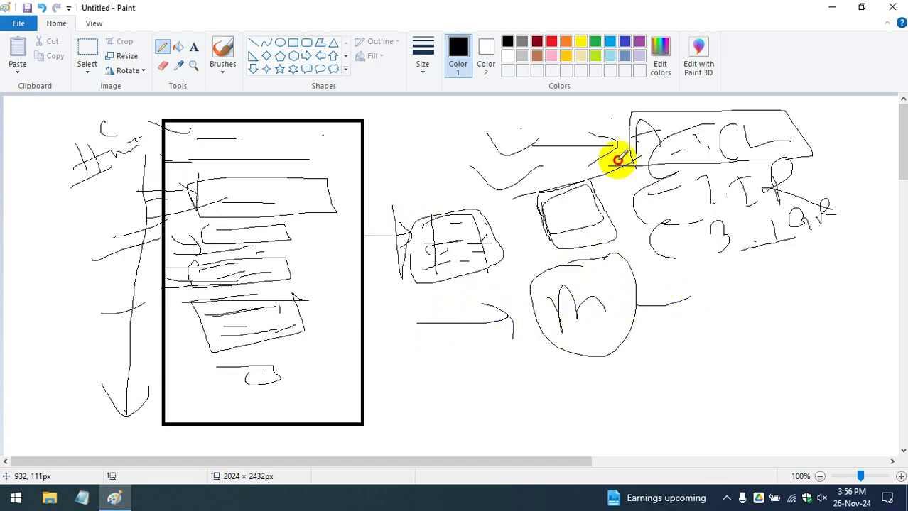
# - Add short dashes beside the listed types and on the circle's edge, plus three short lines below the circle
pyautogui.moveTo(615, 210)
pyautogui.mouseDown()
pyautogui.moveTo(647, 210)
pyautogui.moveTo(648, 253)
pyautogui.mouseUp()
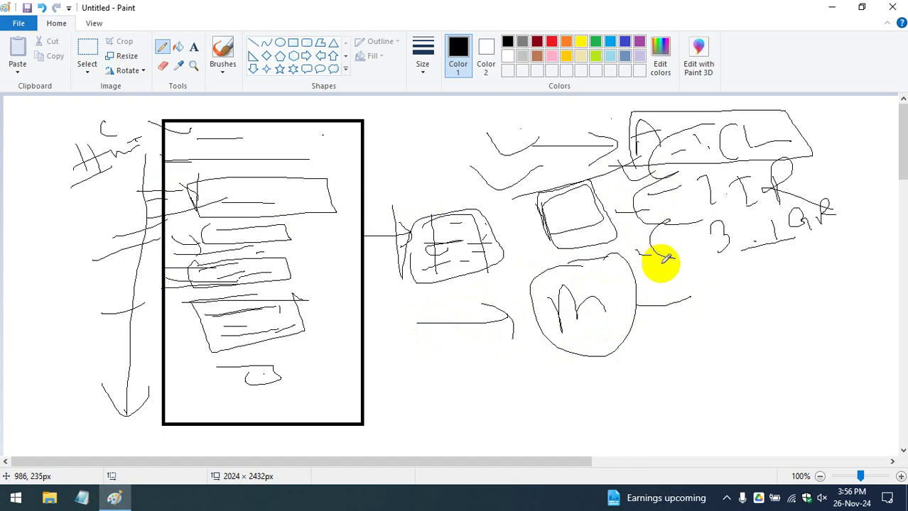
pyautogui.moveTo(536, 331); pyautogui.dragTo(565, 341)
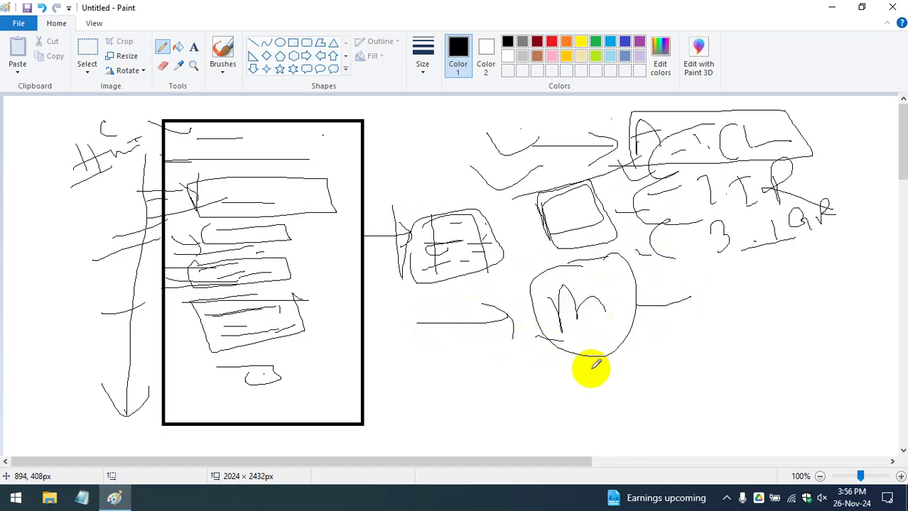
pyautogui.moveTo(580, 376); pyautogui.dragTo(616, 372)
pyautogui.moveTo(573, 408)
pyautogui.mouseDown()
pyautogui.moveTo(621, 398)
pyautogui.moveTo(580, 422)
pyautogui.mouseUp()
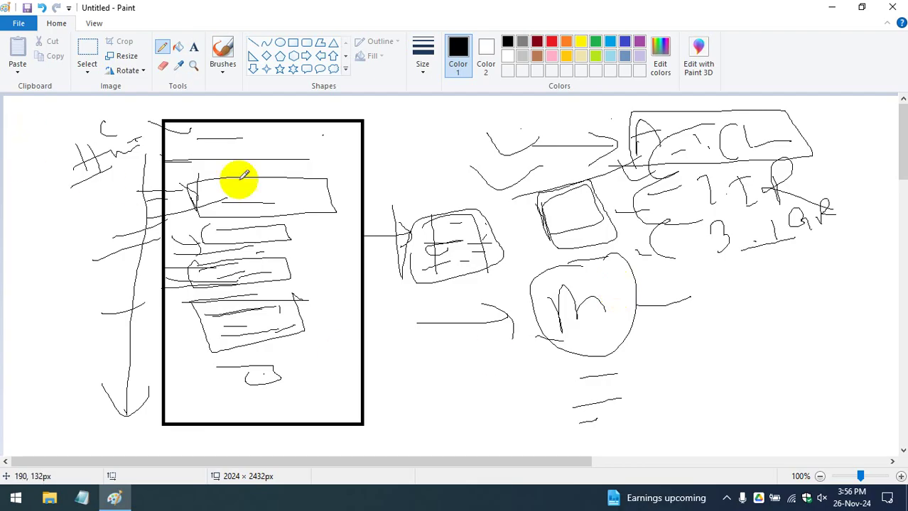
# - Mark the stacked boxes in the tall rectangle with freehand ovals, horizontal strokes and a long downward arrow through the stack
pyautogui.moveTo(72, 202)
pyautogui.mouseDown()
pyautogui.moveTo(362, 197)
pyautogui.moveTo(219, 169)
pyautogui.moveTo(241, 223)
pyautogui.moveTo(280, 250)
pyautogui.moveTo(270, 262)
pyautogui.moveTo(294, 262)
pyautogui.mouseUp()
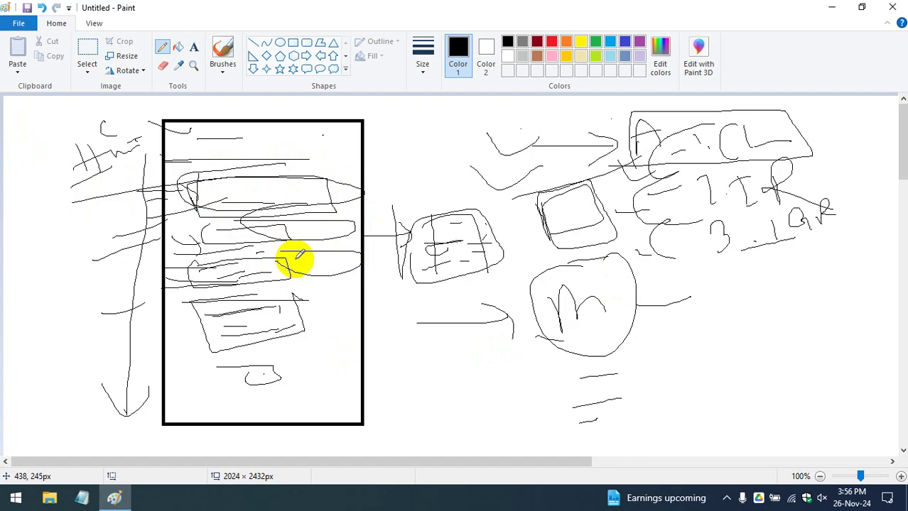
pyautogui.moveTo(248, 176)
pyautogui.mouseDown()
pyautogui.moveTo(233, 351)
pyautogui.moveTo(213, 365)
pyautogui.moveTo(250, 379)
pyautogui.moveTo(265, 351)
pyautogui.mouseUp()
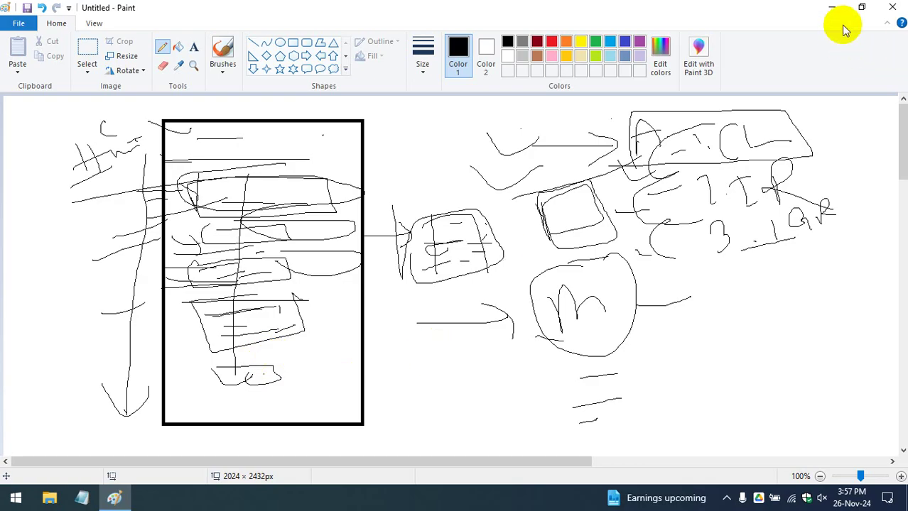
pyautogui.click(148, 211)
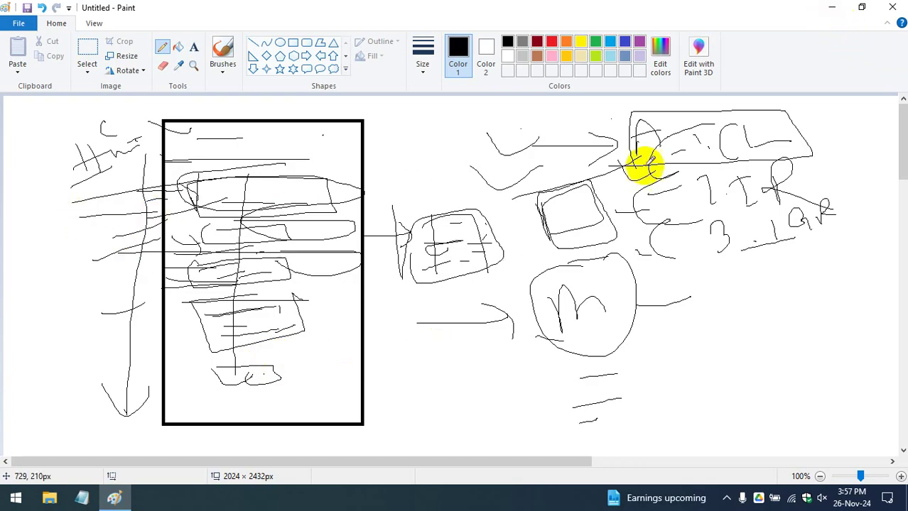
# - Minimize the drawing, switch to Google Chrome, open Oracle APEX and sign in to the workspace
pyautogui.click(829, 8)
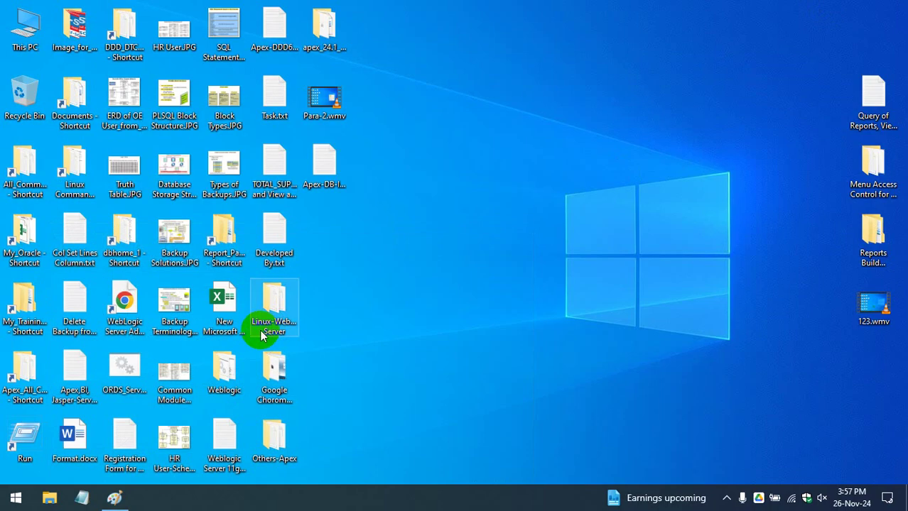
pyautogui.click(16, 498)
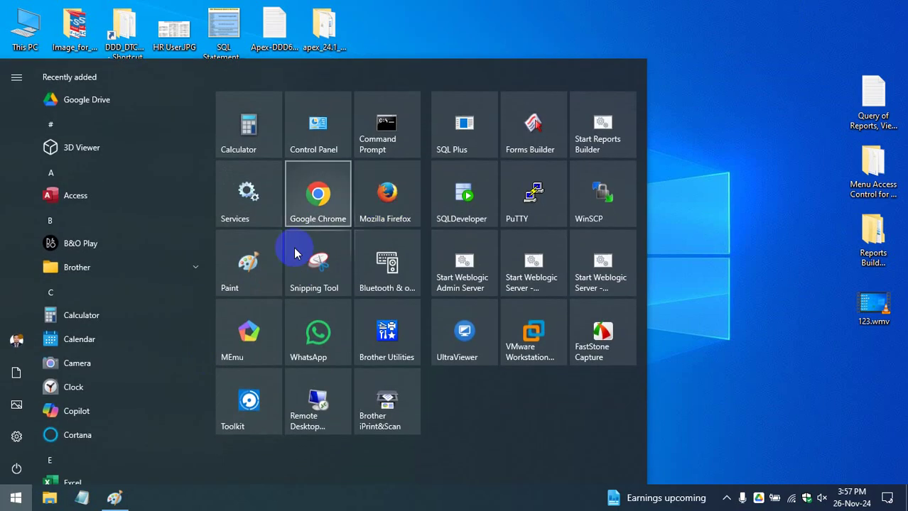
pyautogui.click(317, 204)
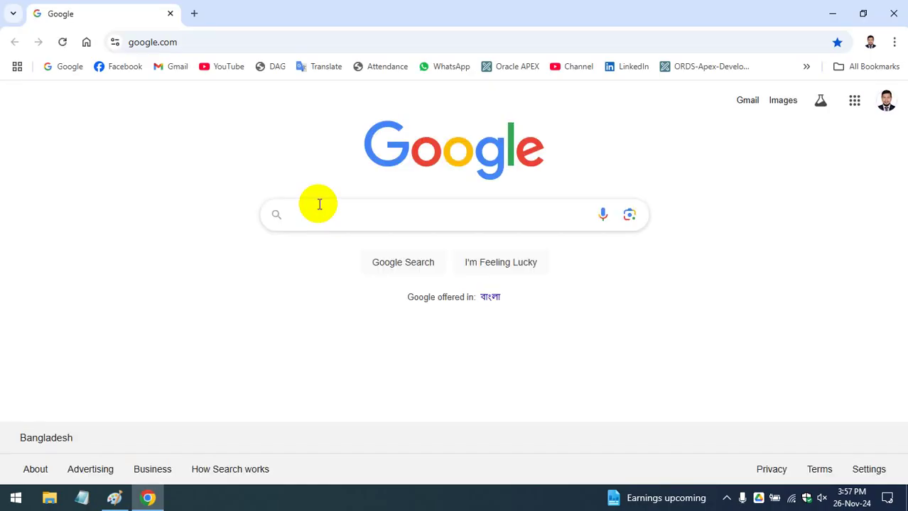
pyautogui.click(516, 66)
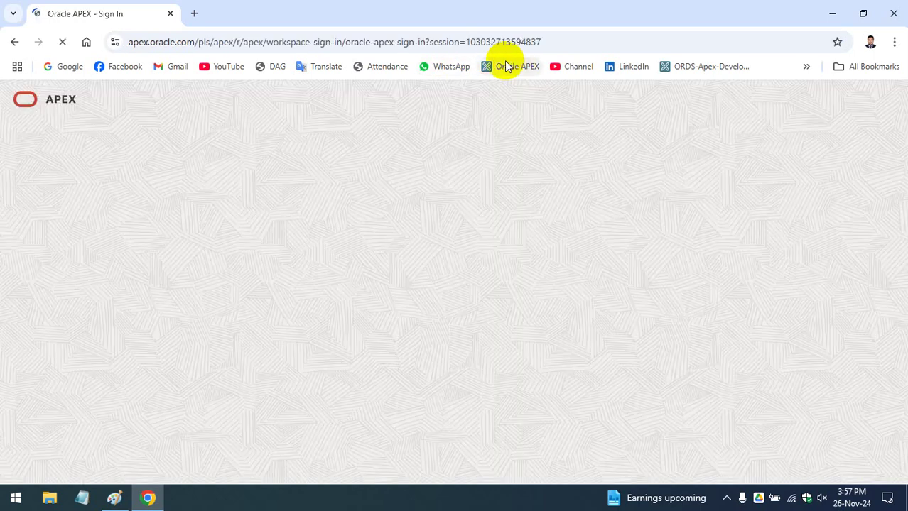
pyautogui.click(451, 432)
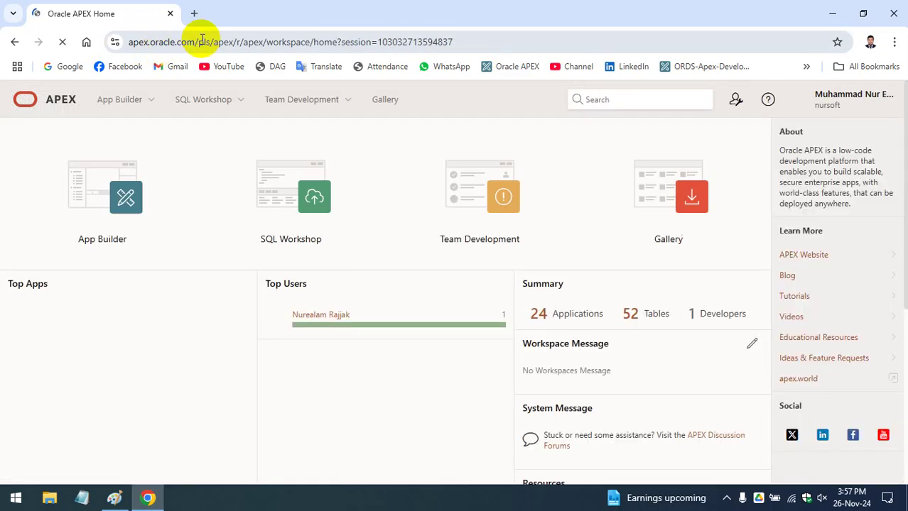
# - Open the DDD-60@IsDB-BISEW application in App Builder to reach its page list
pyautogui.click(129, 205)
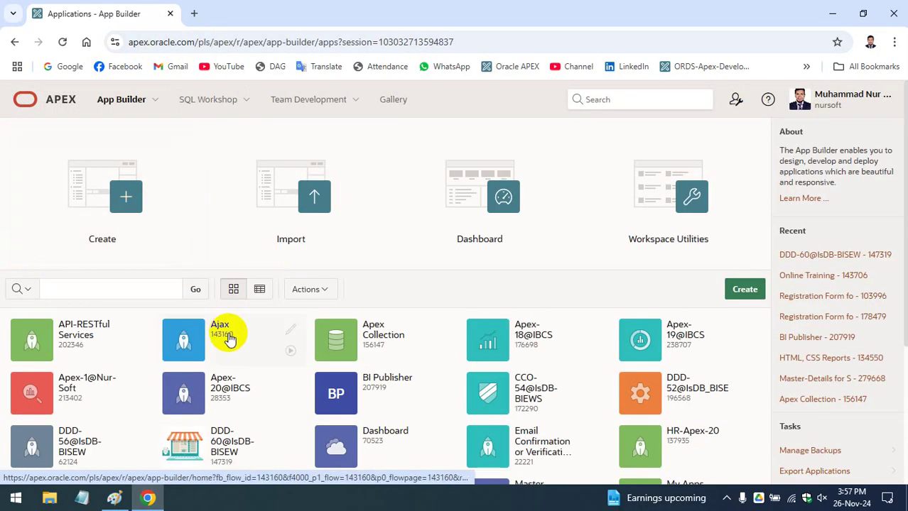
pyautogui.scroll(-2, 221, 331)
pyautogui.click(211, 310)
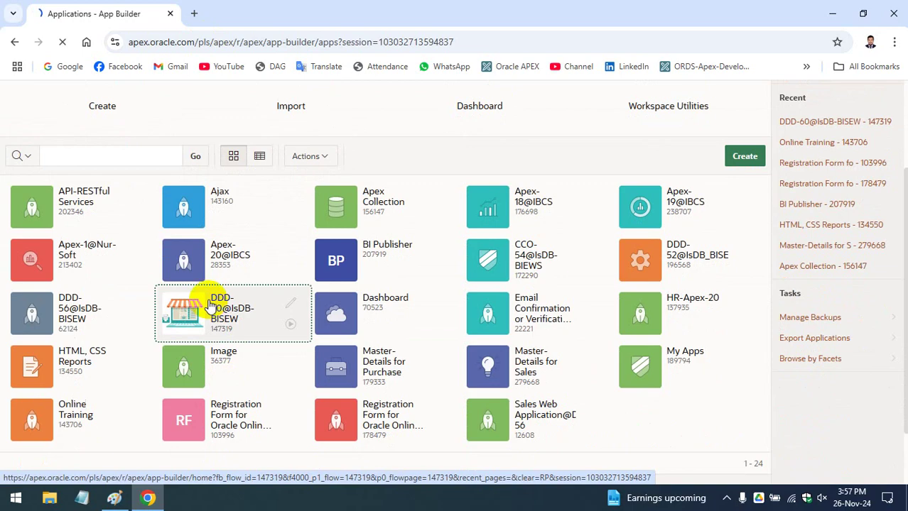
pyautogui.scroll(-3, 223, 324)
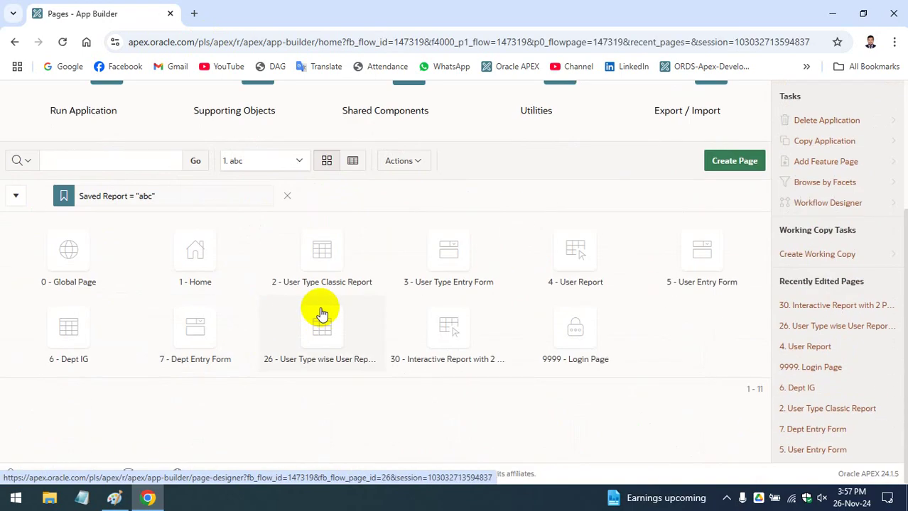
# - Start a new Blank Page in the application and name it Report-1
pyautogui.click(739, 162)
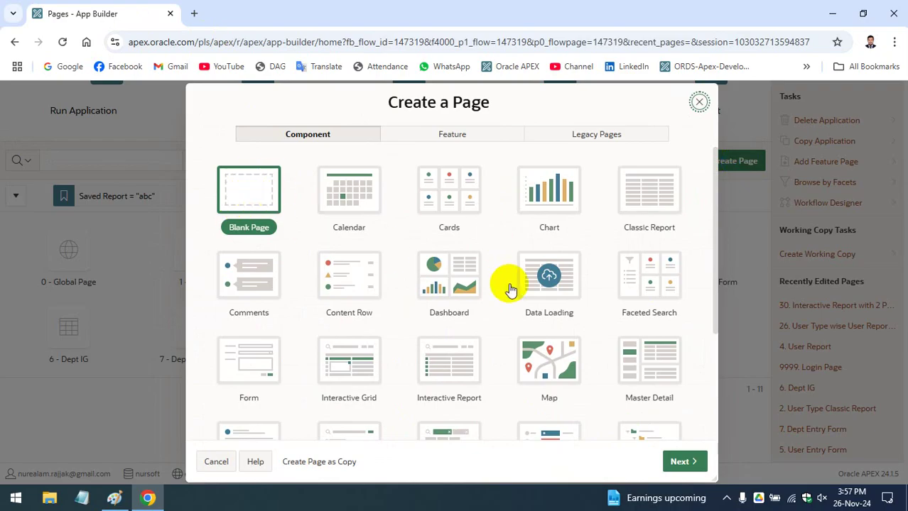
pyautogui.scroll(-3, 506, 289)
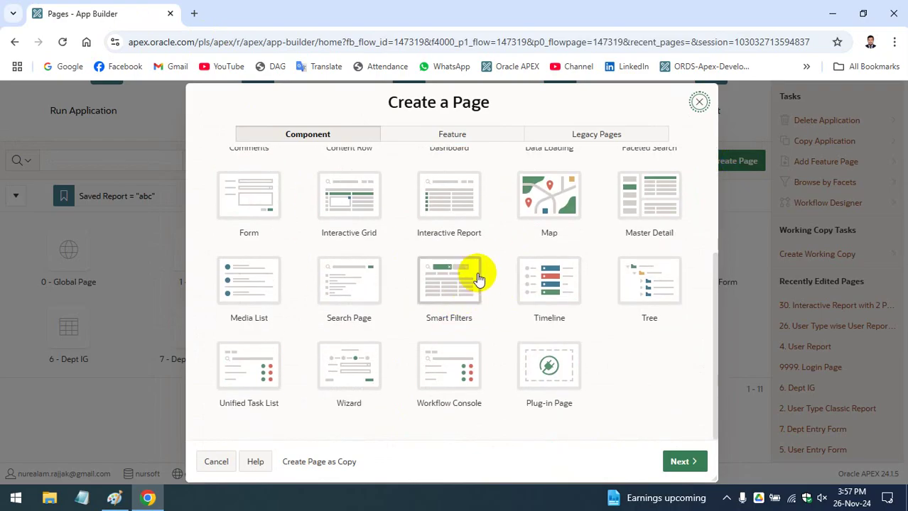
pyautogui.scroll(3, 474, 269)
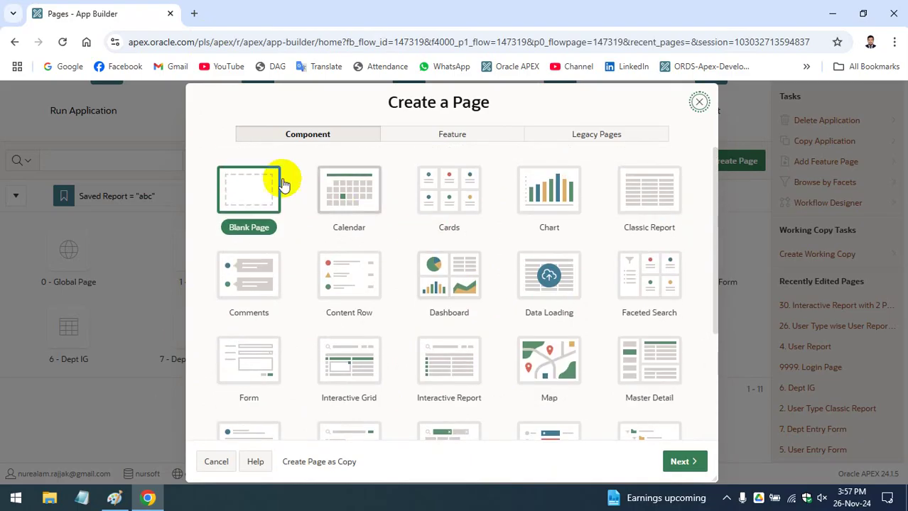
pyautogui.click(246, 192)
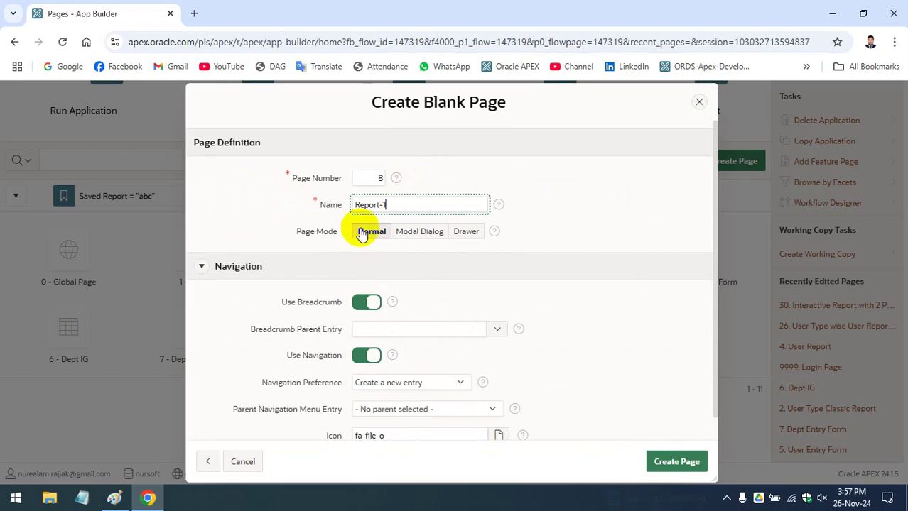
# - Choose a dashed-frame sparkle icon for the page's navigation entry and create the page
pyautogui.scroll(-1, 377, 348)
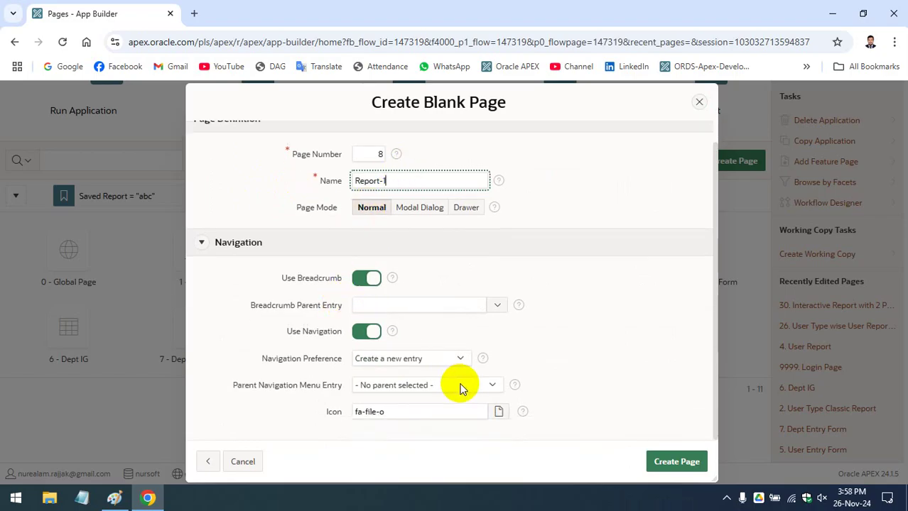
pyautogui.click(502, 412)
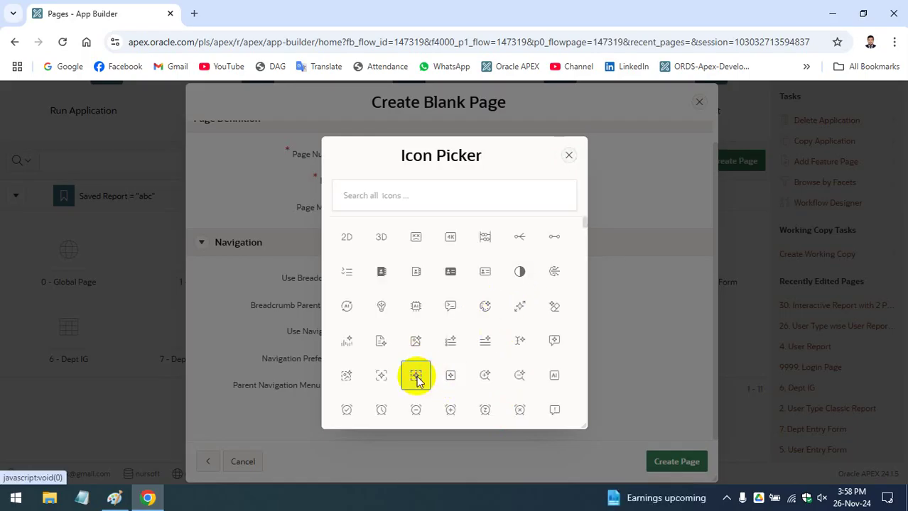
pyautogui.click(415, 375)
pyautogui.click(676, 462)
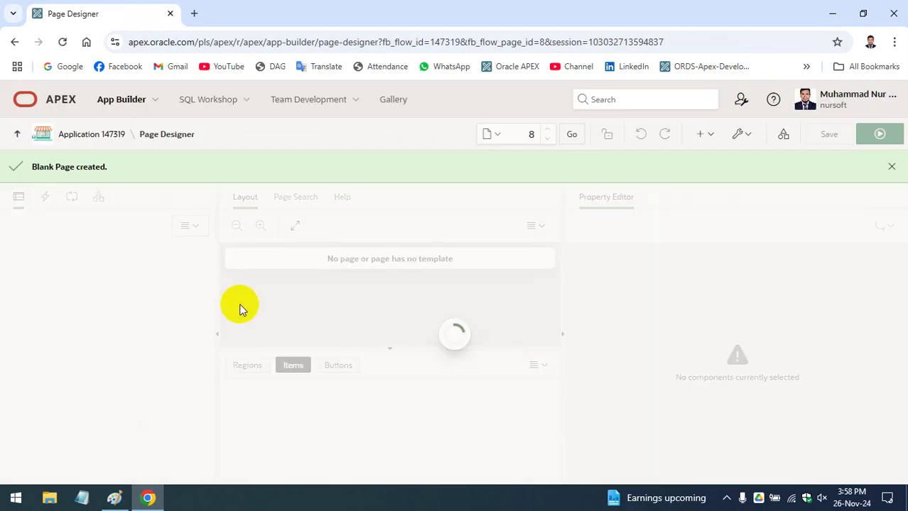
# - Run the new Report-1 page and sign in to the DDD-60@IsDB-BISEW application as admin
pyautogui.click(891, 166)
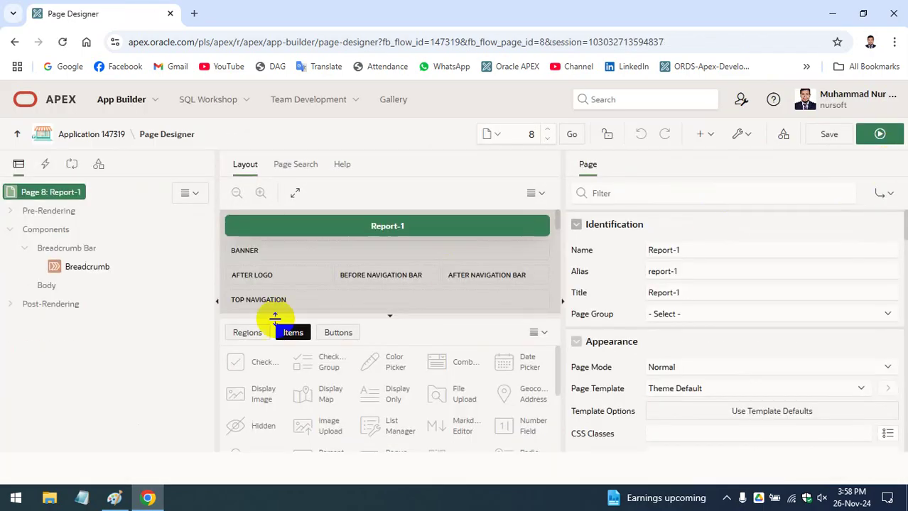
pyautogui.click(44, 286)
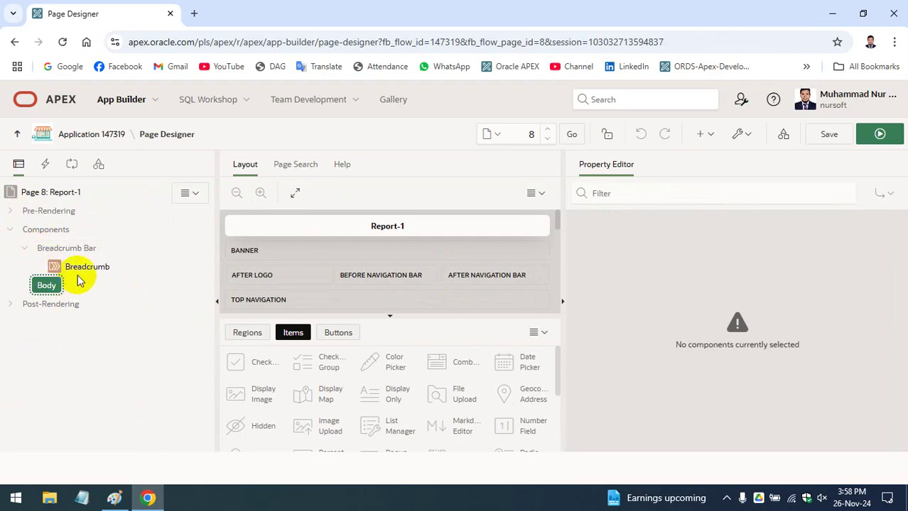
pyautogui.click(51, 191)
pyautogui.click(875, 134)
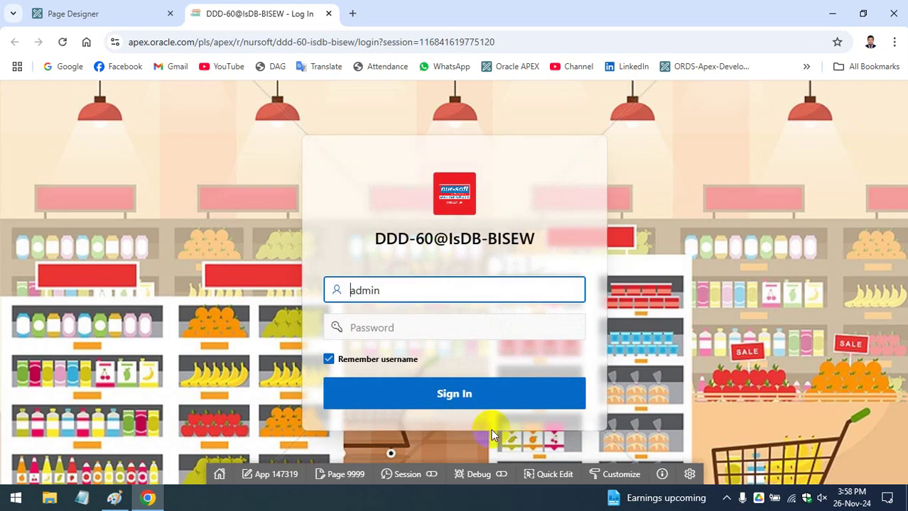
pyautogui.click(430, 399)
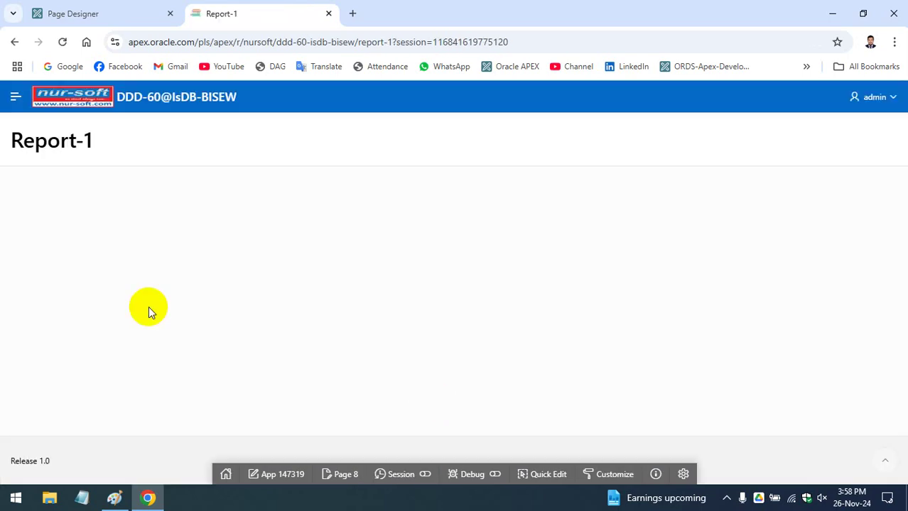
# - Expand the application's navigation menu and check its entries by visiting Home and then Report-1
pyautogui.click(14, 98)
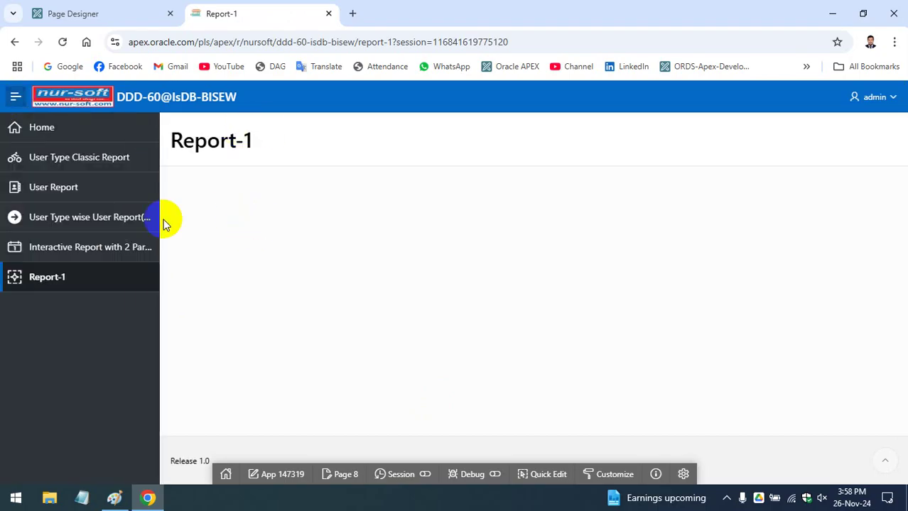
pyautogui.click(72, 131)
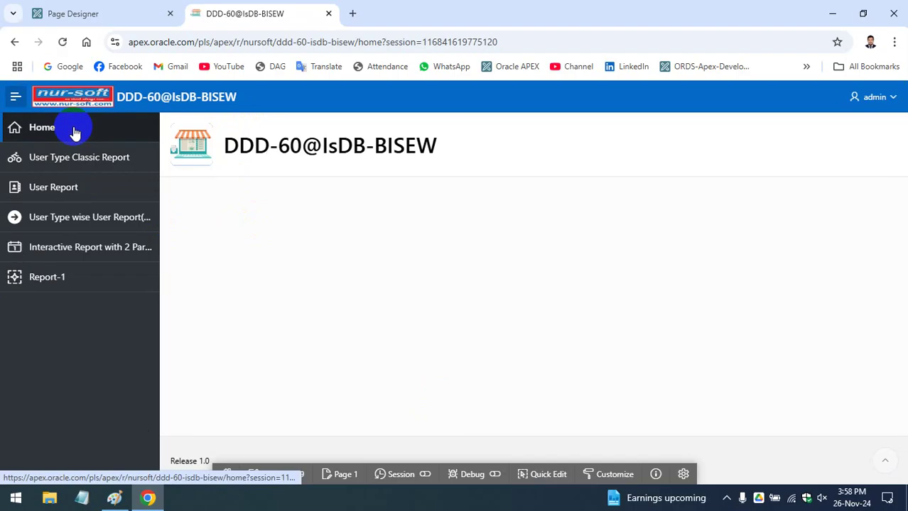
pyautogui.click(55, 304)
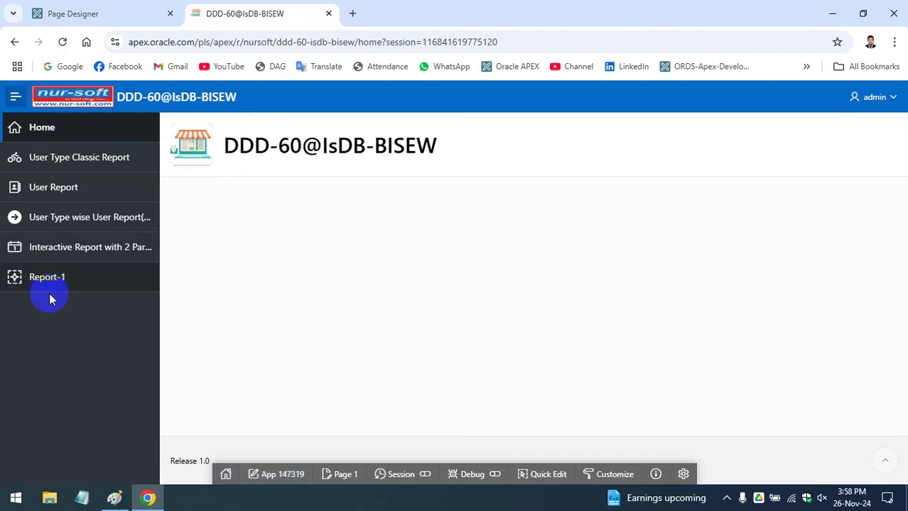
pyautogui.click(51, 293)
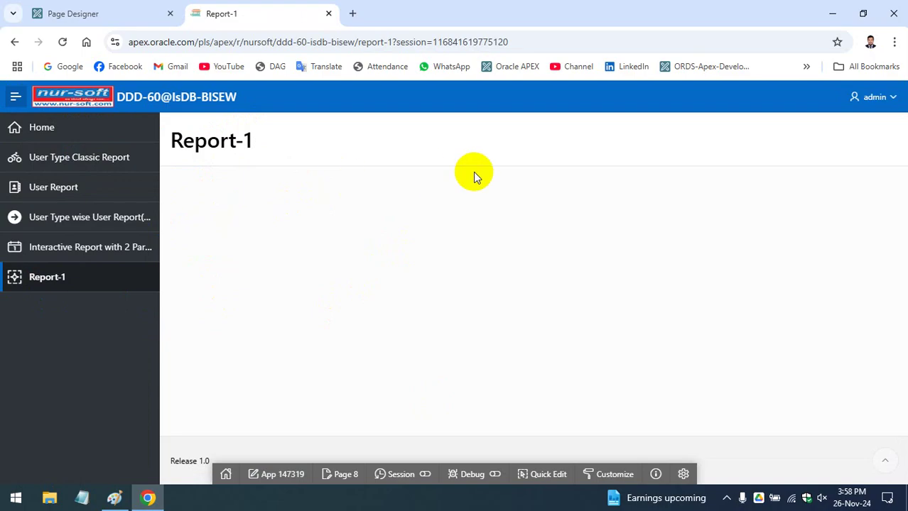
# - Compare Interactive Report with 2 Parameters and User Type wise User Report(Classic) with Report-1, and return to page 8 in Page Designer
pyautogui.click(105, 255)
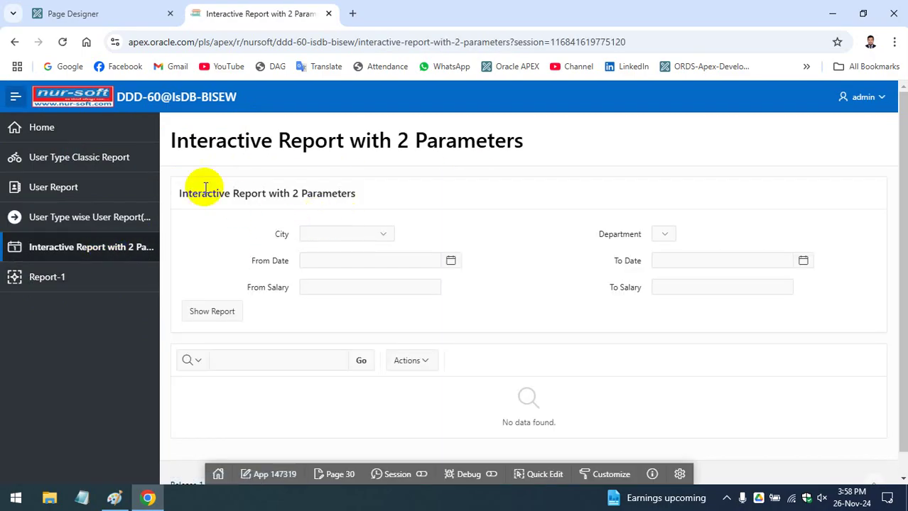
pyautogui.click(61, 213)
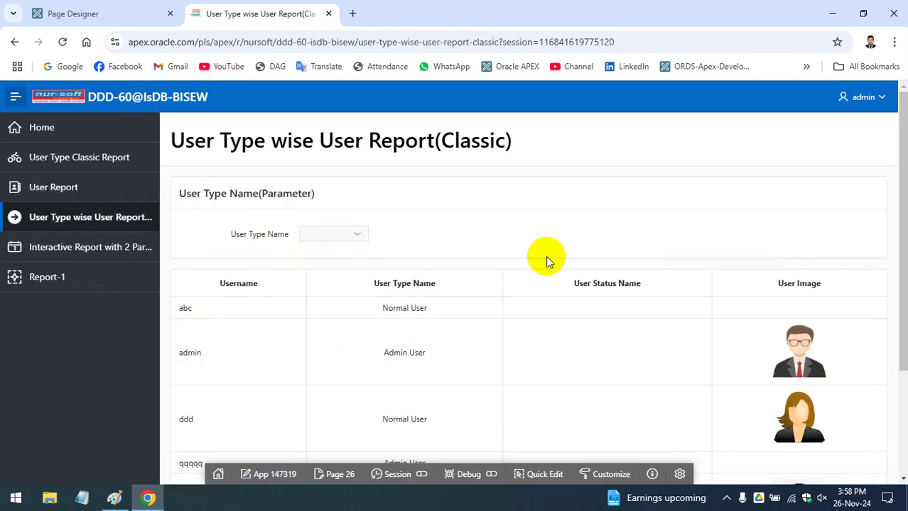
pyautogui.click(90, 277)
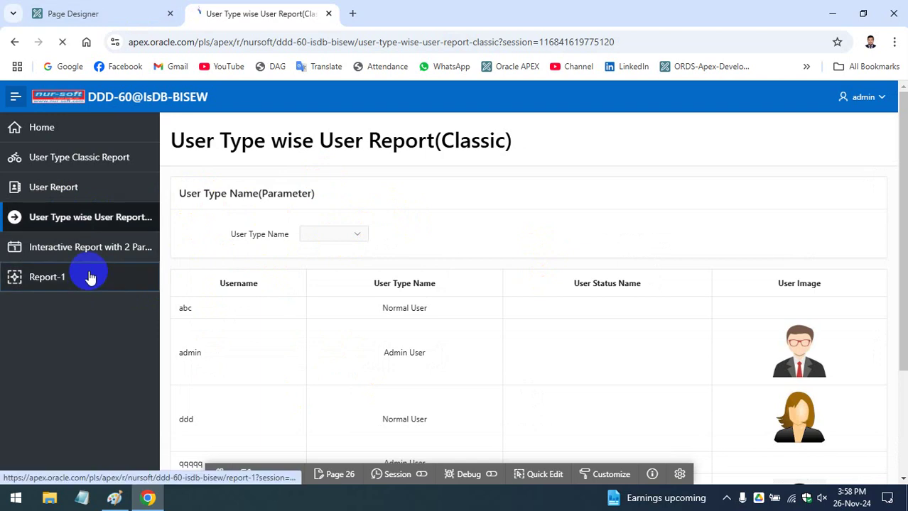
pyautogui.click(345, 475)
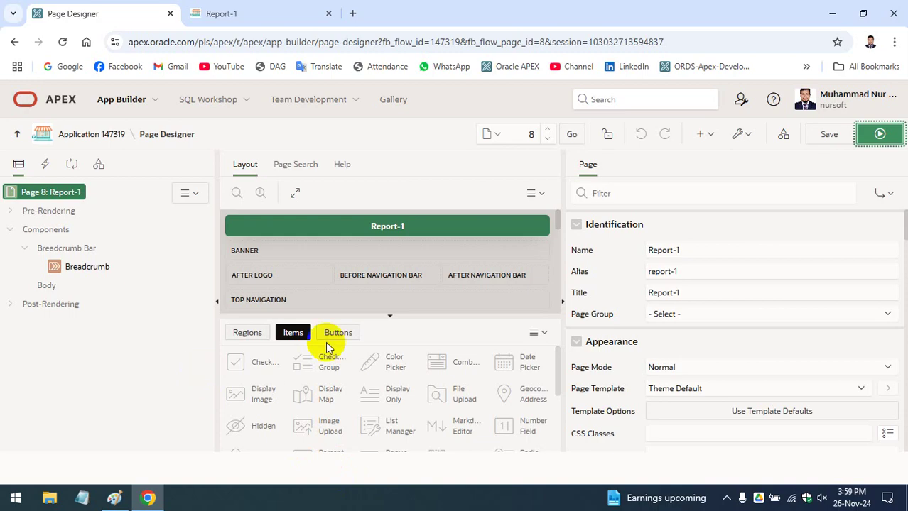
# - Create a Static Content region in the Body of page 8 and name it Report
pyautogui.click(43, 287)
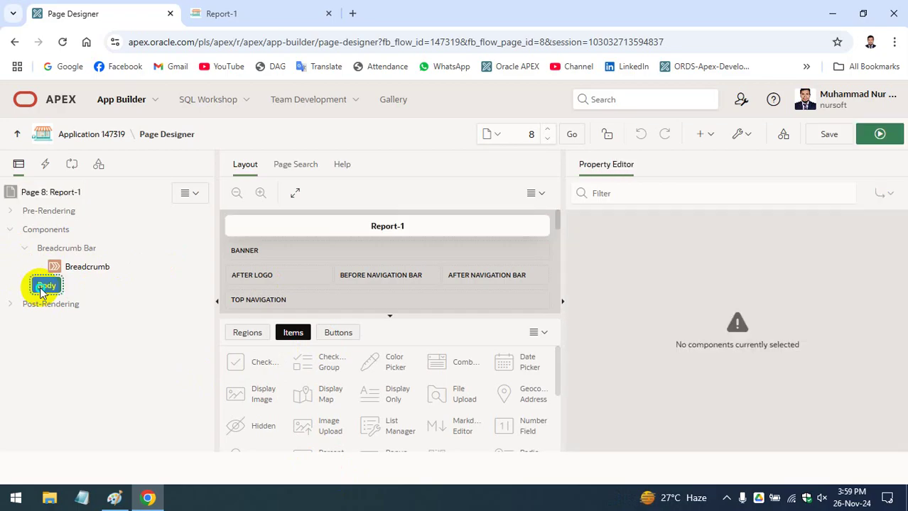
pyautogui.rightClick(44, 288)
pyautogui.click(83, 310)
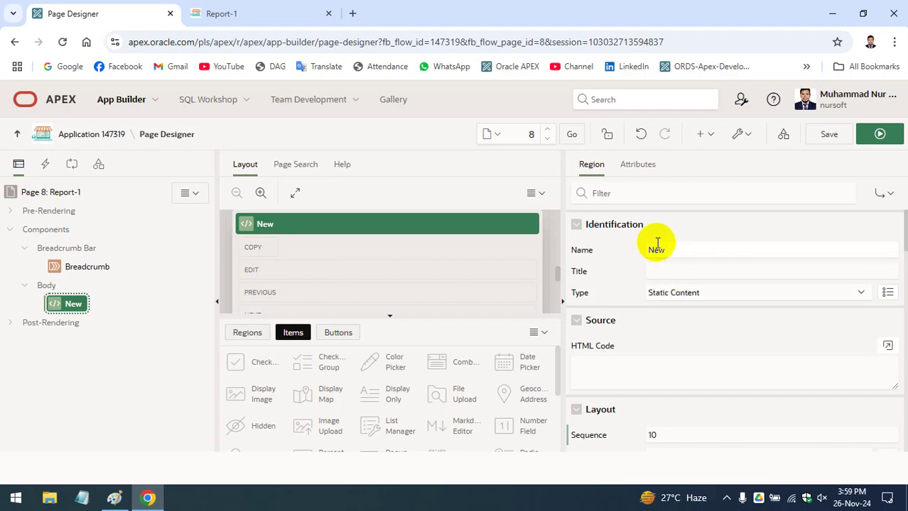
pyautogui.click(693, 294)
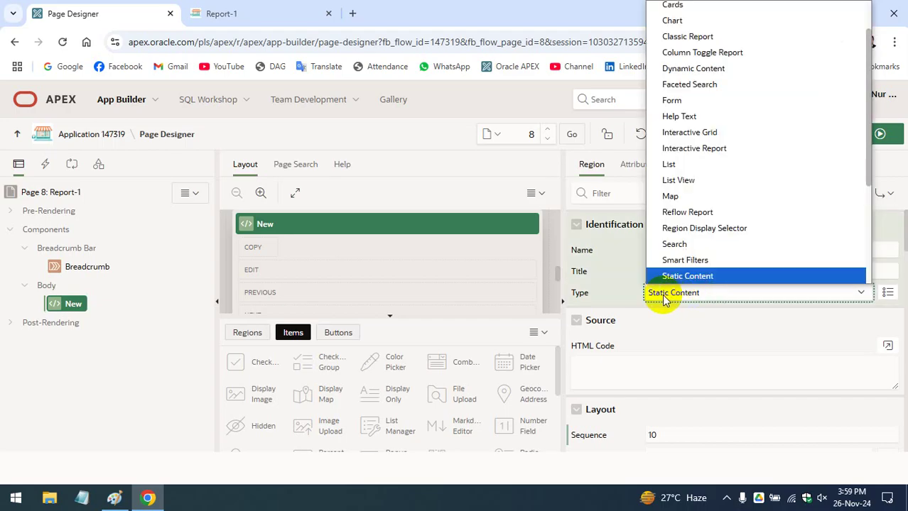
pyautogui.click(672, 276)
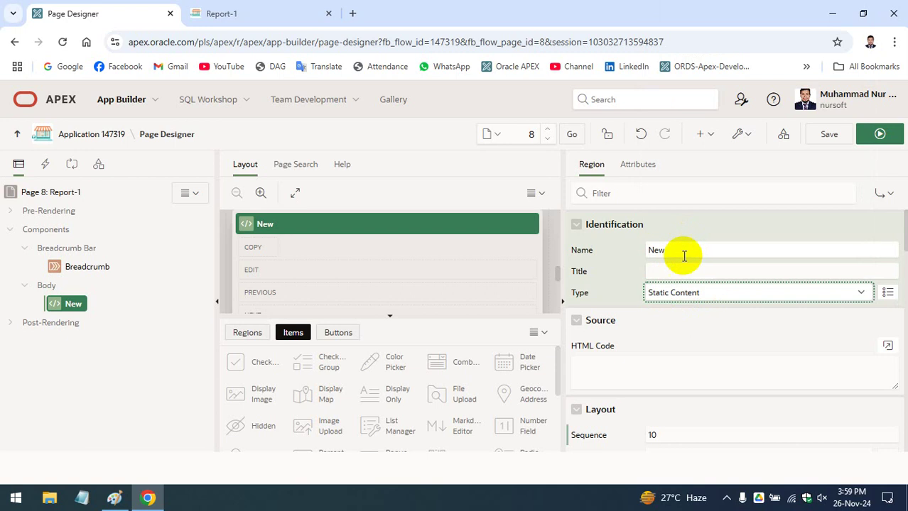
pyautogui.click(634, 356)
pyautogui.click(609, 253)
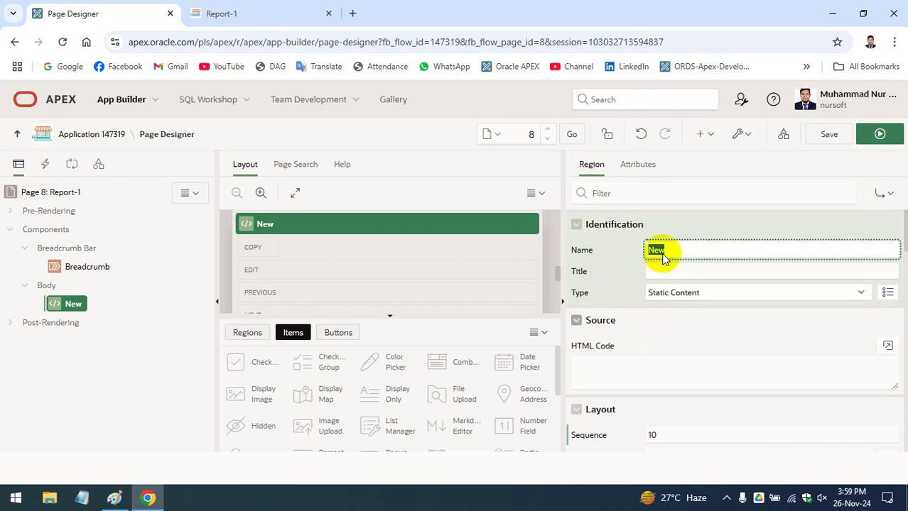
pyautogui.write('Report')
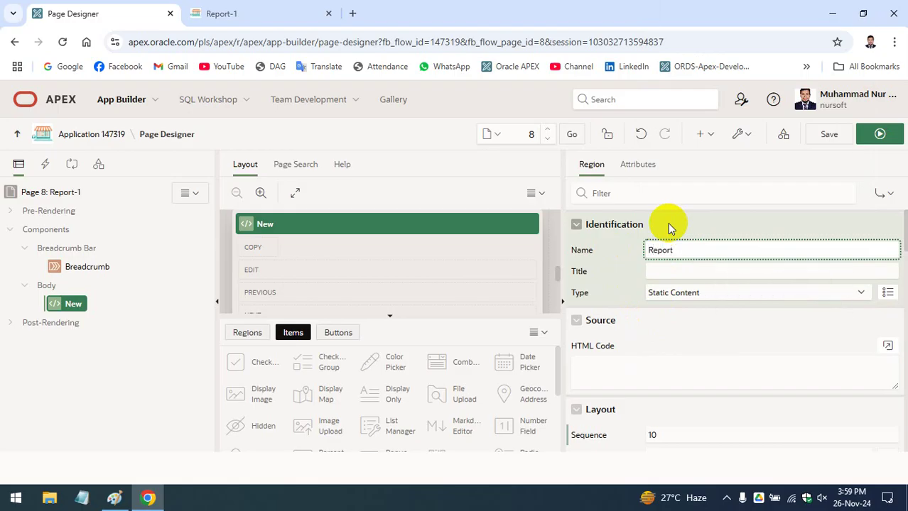
# - Enter Bangladesh as the Report region's HTML code, save page 8 and run it to check the text
pyautogui.click(577, 362)
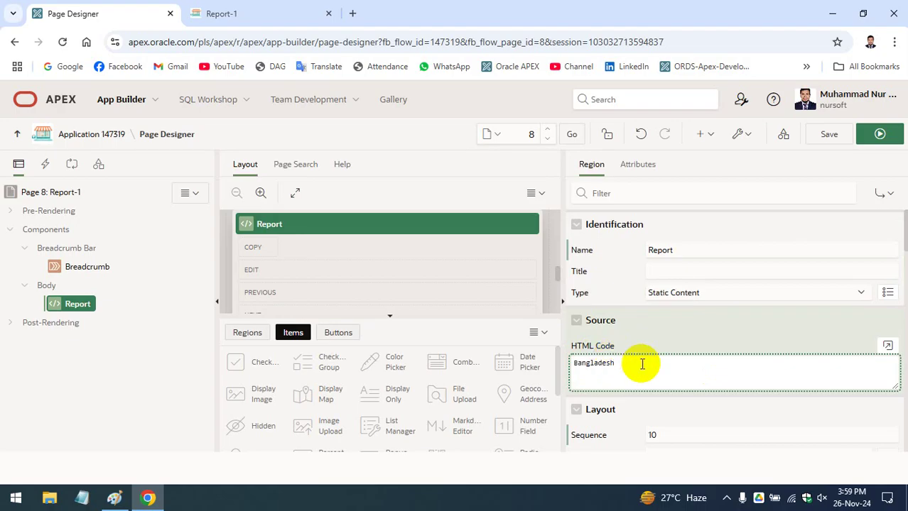
pyautogui.click(829, 134)
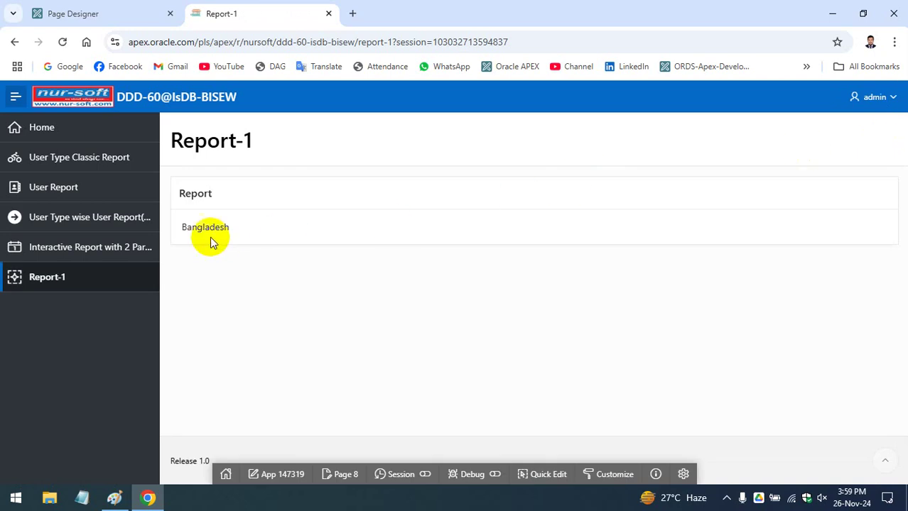
pyautogui.moveTo(180, 227); pyautogui.dragTo(232, 236)
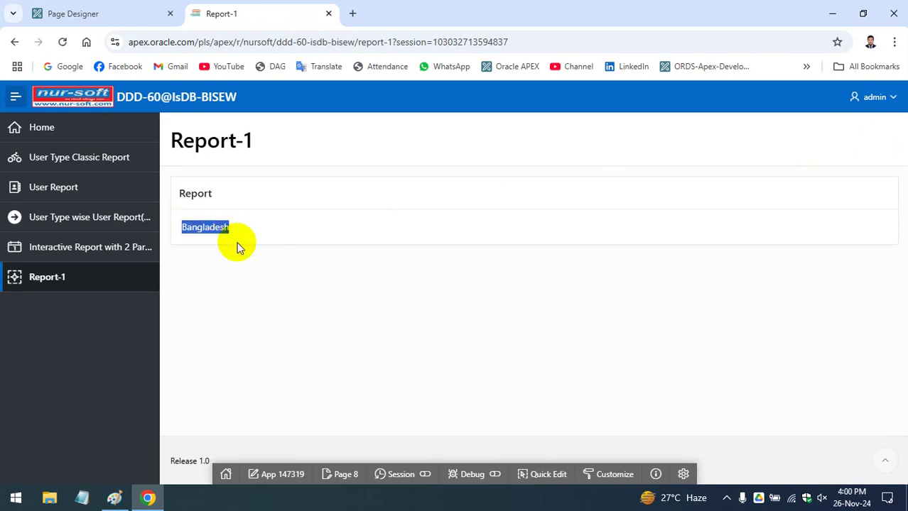
pyautogui.click(238, 247)
# - Change the Report region's HTML code to <b>Bangladesh</b>, save and run the page to check it, and return to Page Designer
pyautogui.click(145, 16)
pyautogui.click(634, 365)
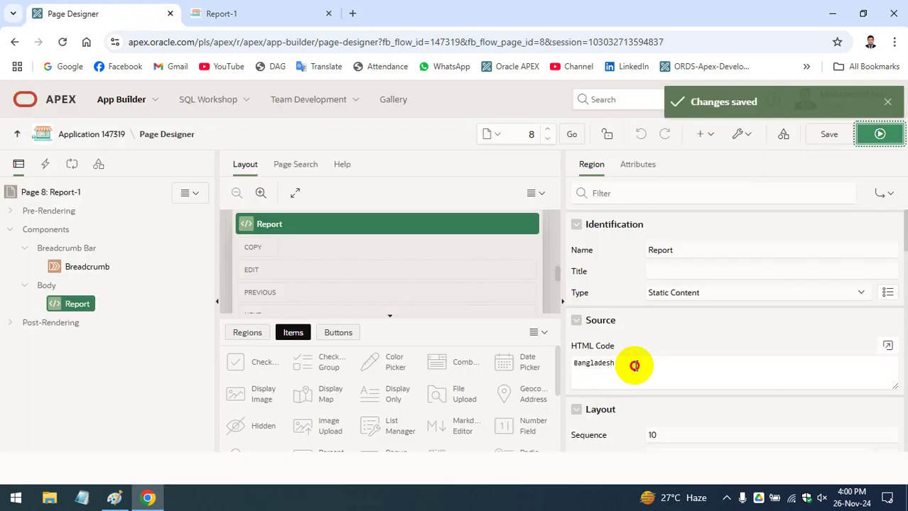
pyautogui.click(574, 364)
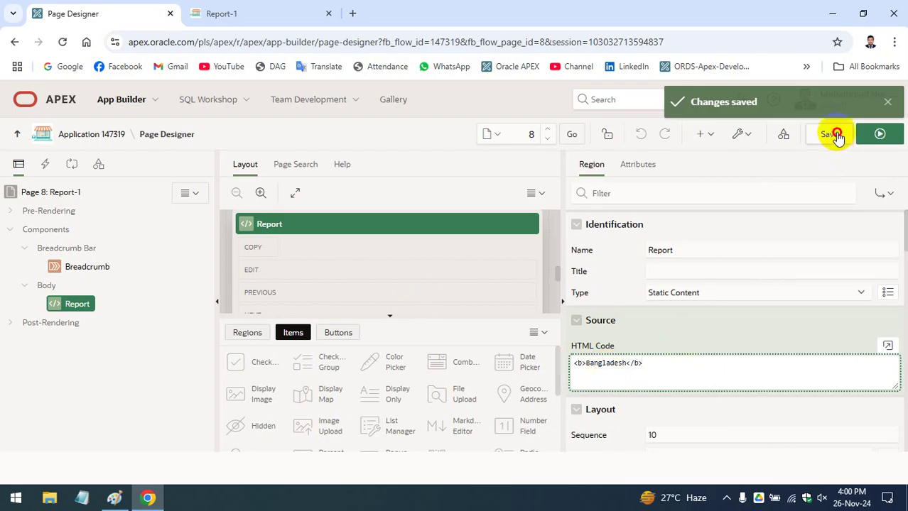
pyautogui.click(862, 136)
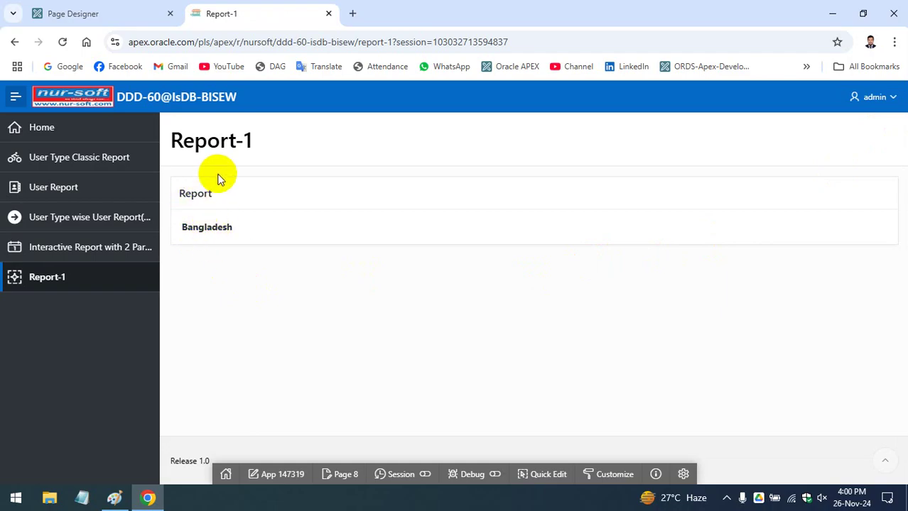
pyautogui.click(122, 10)
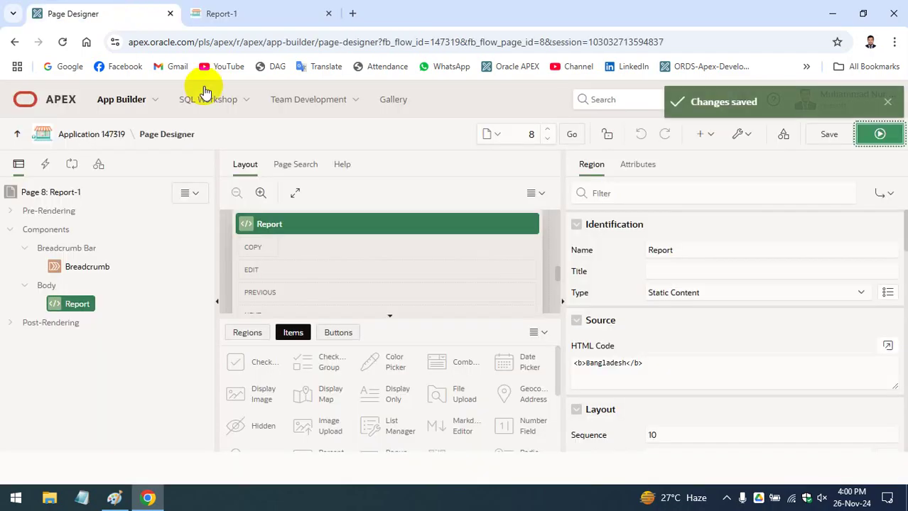
pyautogui.click(225, 15)
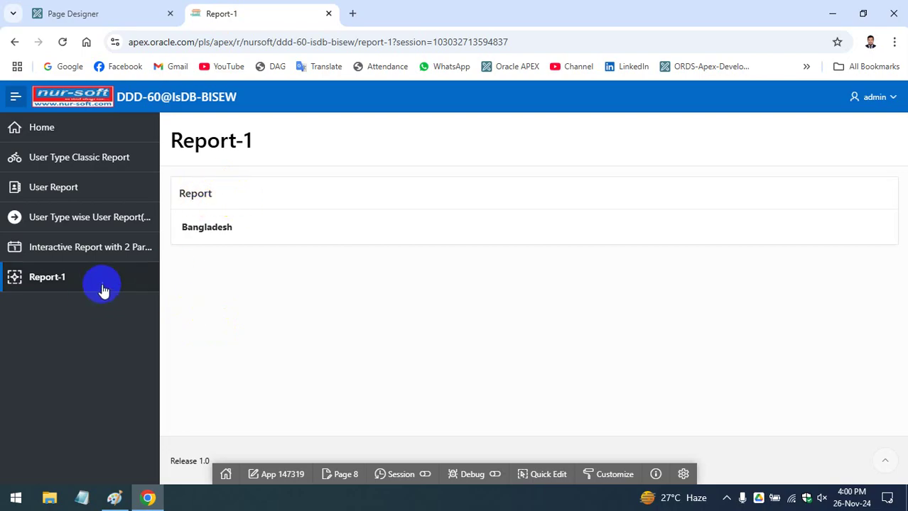
pyautogui.click(111, 12)
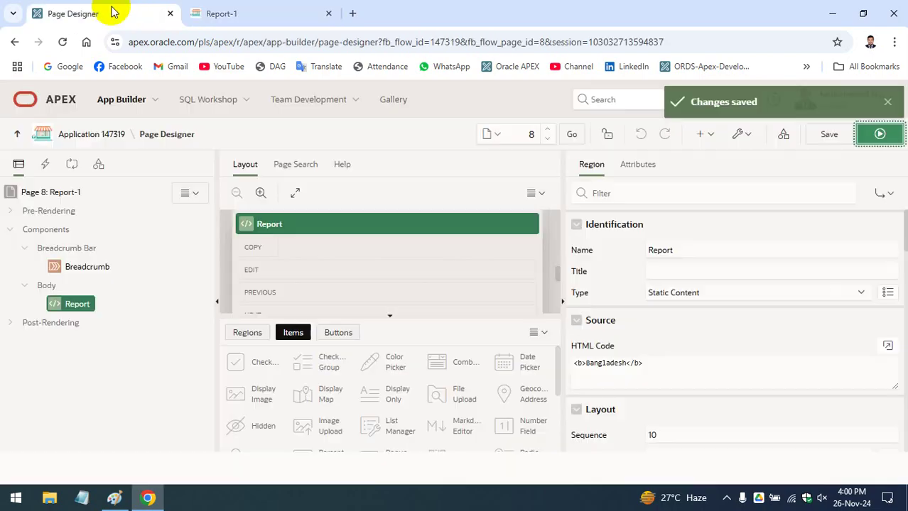
# - Review the component types available for the Report region, including theme components and legacy types
pyautogui.click(695, 298)
pyautogui.scroll(2, 730, 229)
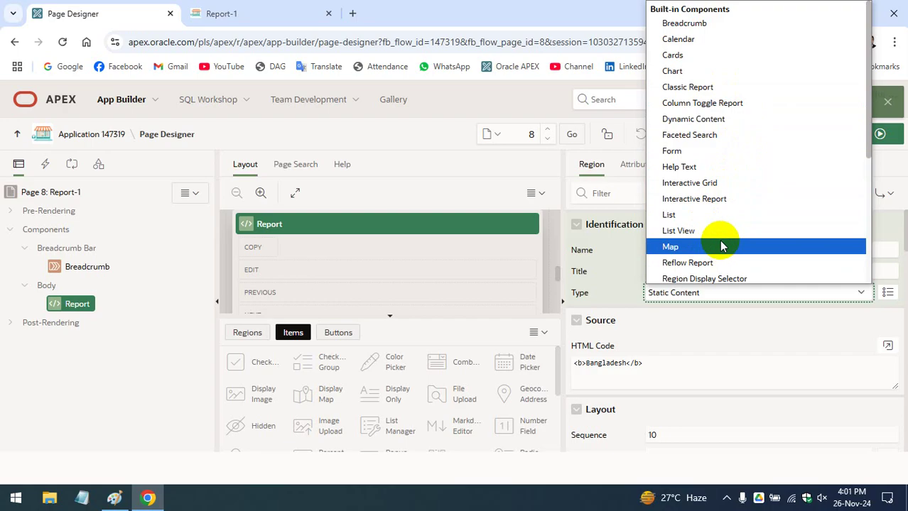
pyautogui.scroll(-3, 728, 255)
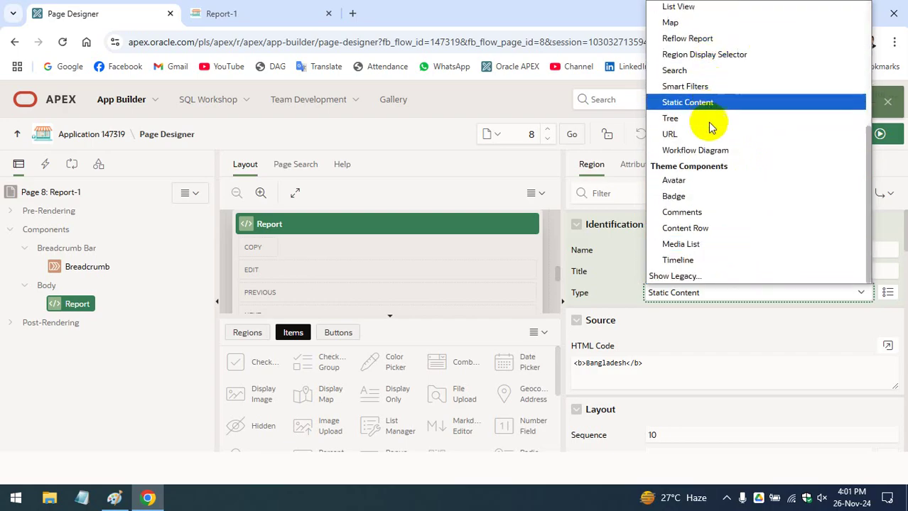
pyautogui.click(678, 283)
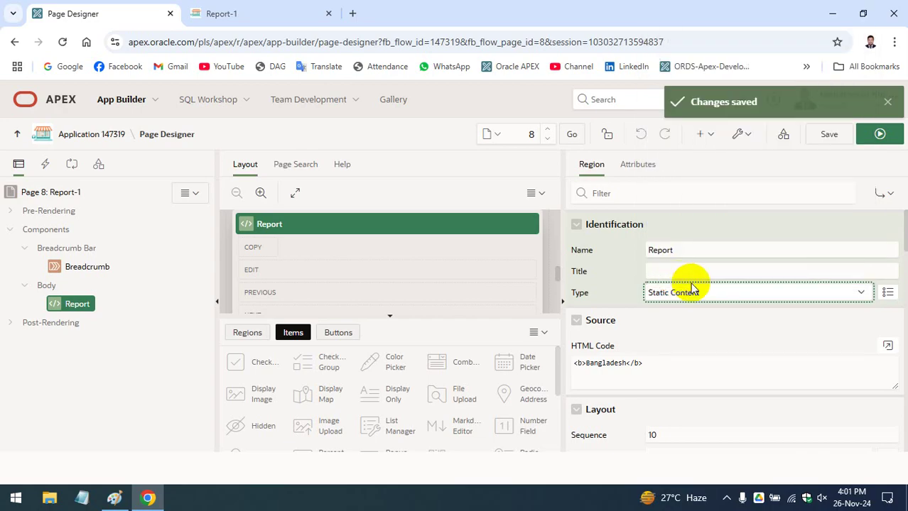
pyautogui.click(734, 296)
pyautogui.scroll(-3, 749, 235)
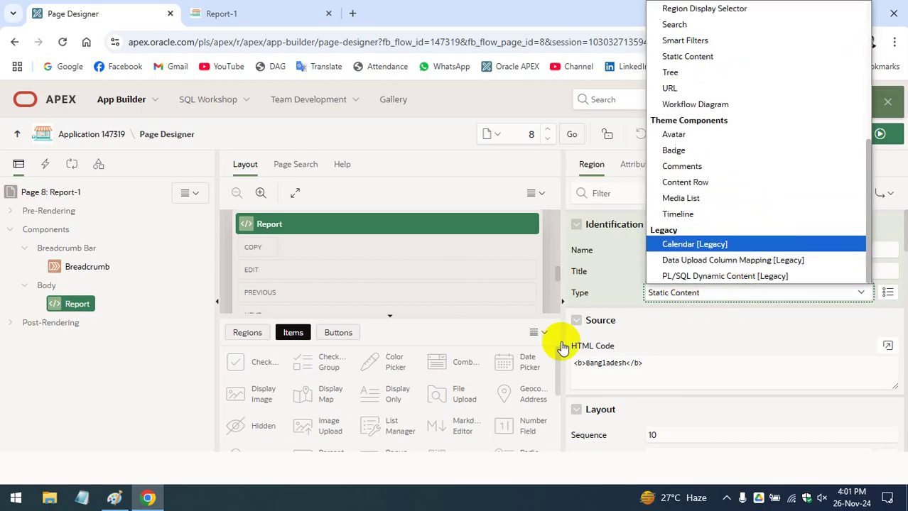
pyautogui.click(158, 416)
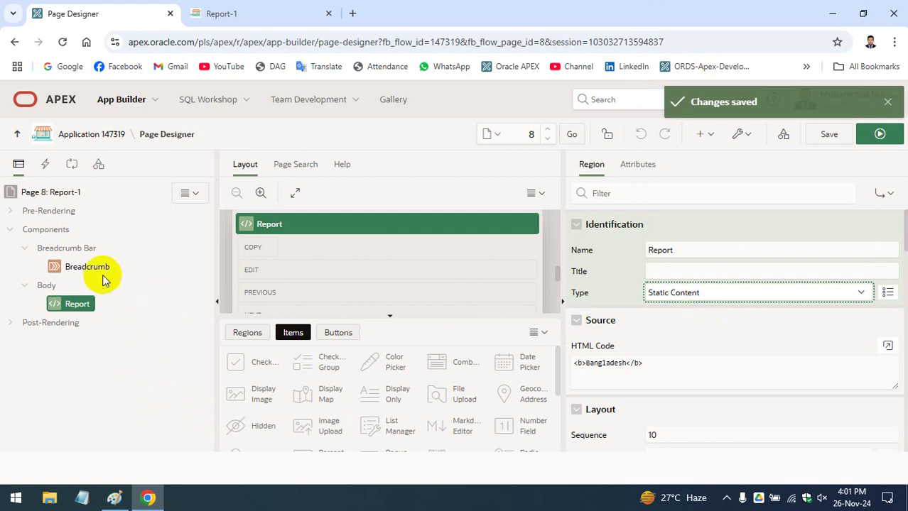
# - Set the Report region's type to Interactive Report
pyautogui.click(686, 295)
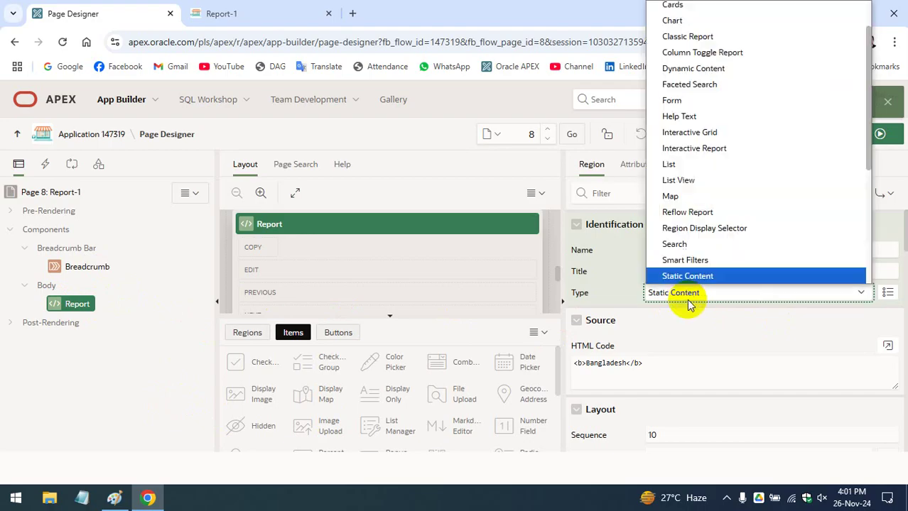
pyautogui.scroll(2, 702, 68)
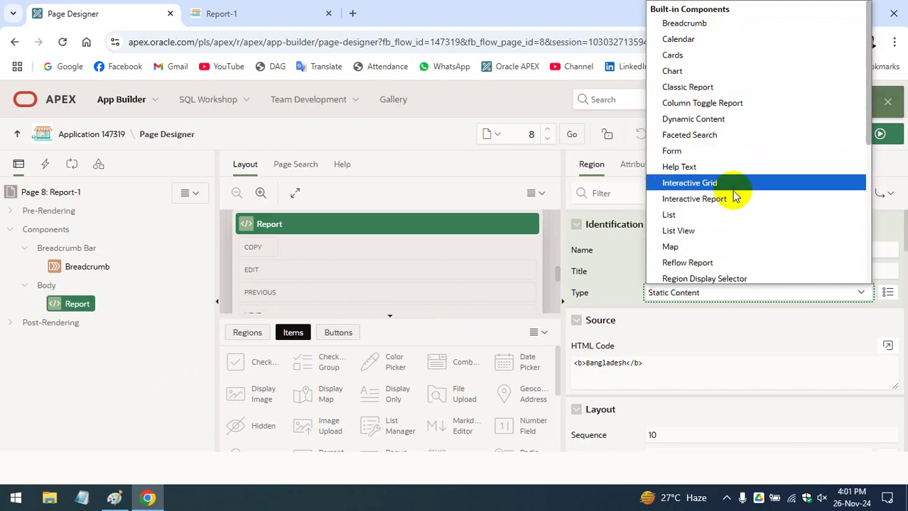
pyautogui.press('Escape')
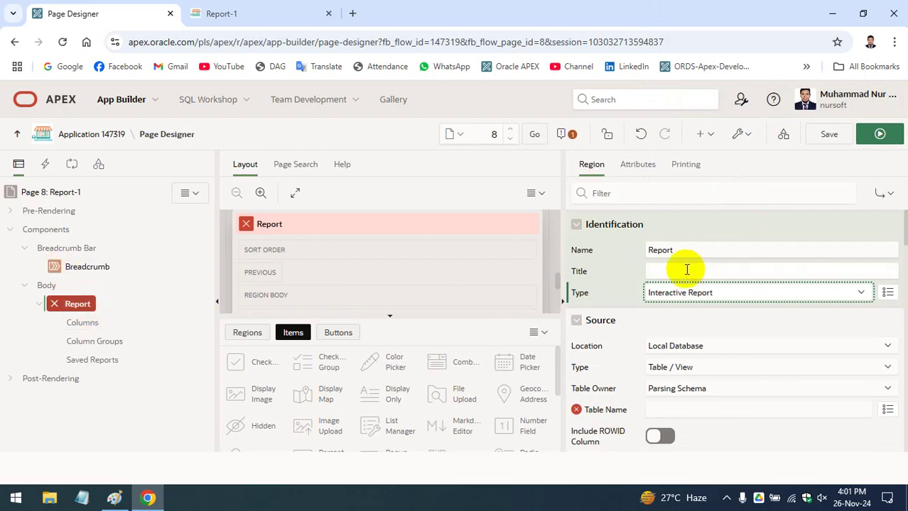
# - Examine the Report region's source settings and location options, keeping Local Database
pyautogui.scroll(-1, 685, 312)
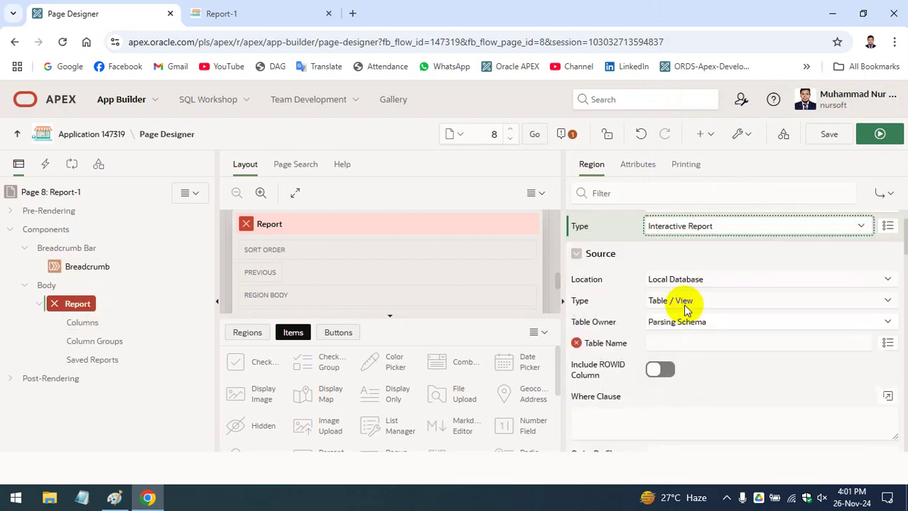
pyautogui.scroll(1, 682, 299)
pyautogui.scroll(-1, 695, 291)
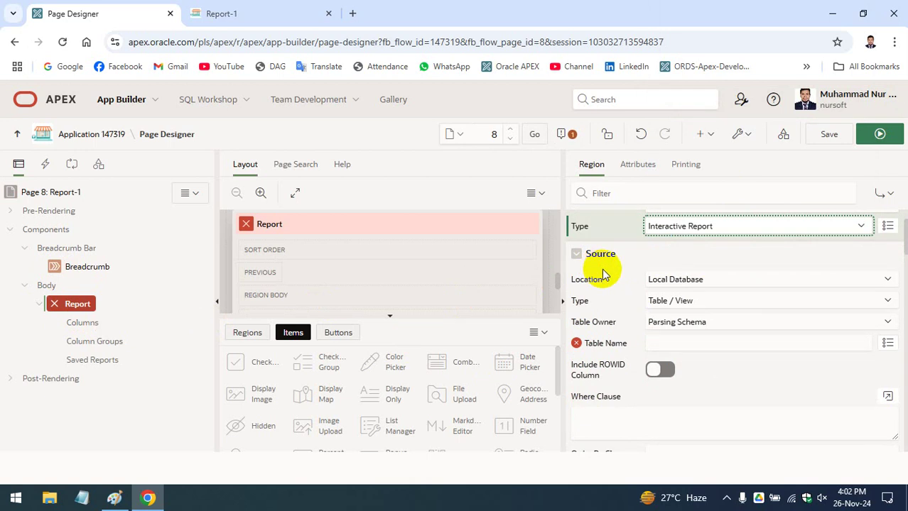
pyautogui.click(724, 281)
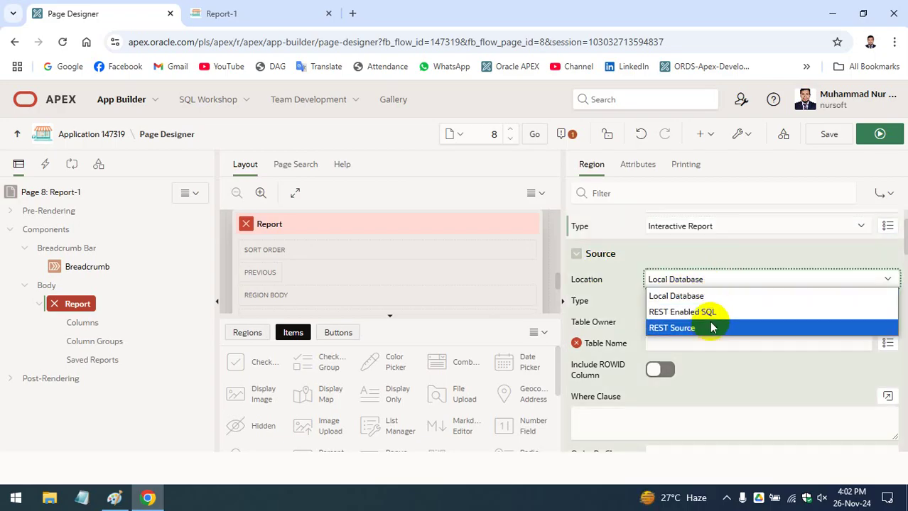
pyautogui.click(715, 283)
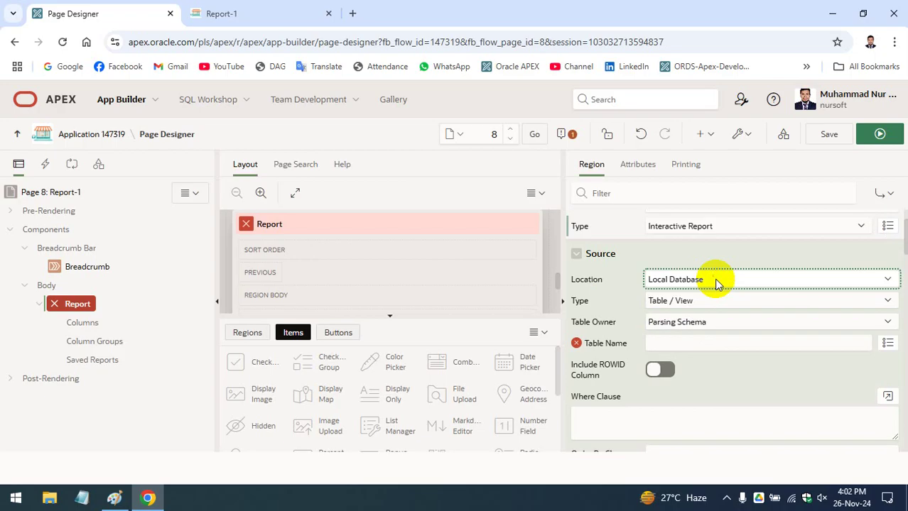
# - Try SQL Query as the report's source type, and switch the source back to Table / View
pyautogui.click(671, 305)
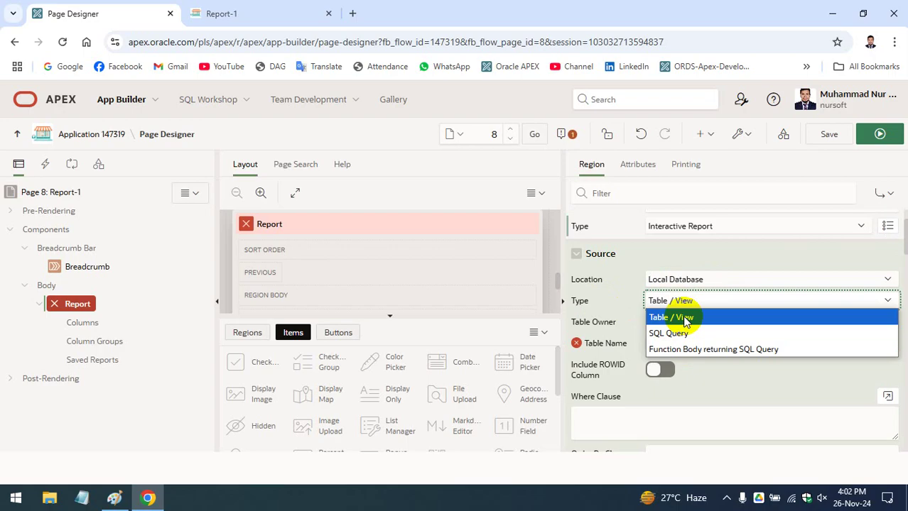
pyautogui.click(684, 318)
pyautogui.click(699, 298)
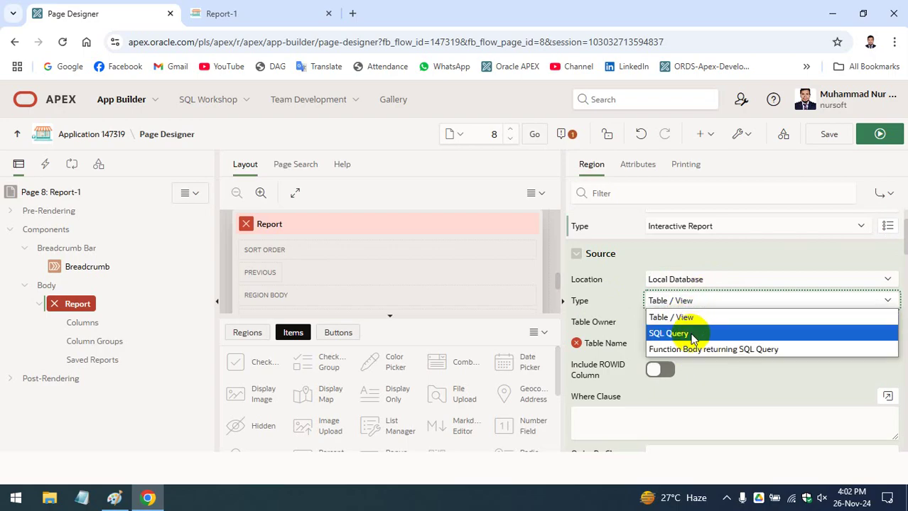
pyautogui.click(694, 335)
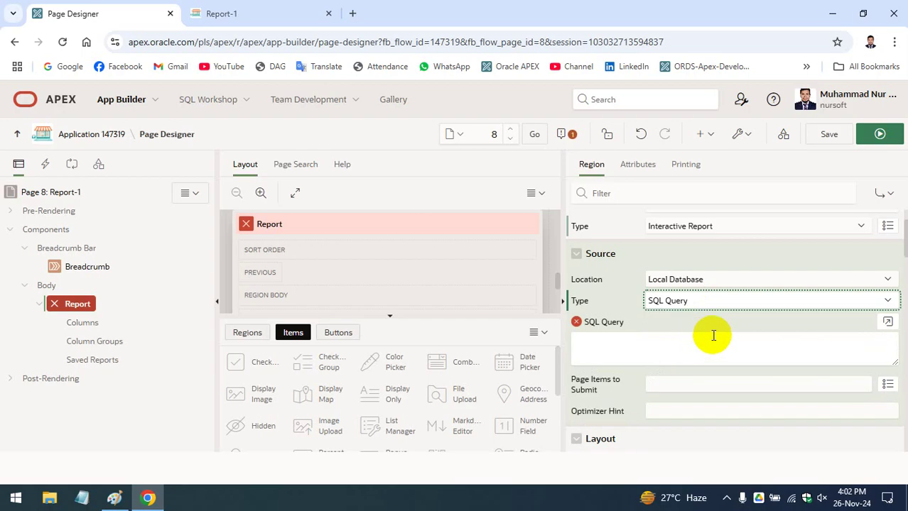
pyautogui.click(724, 311)
pyautogui.click(687, 320)
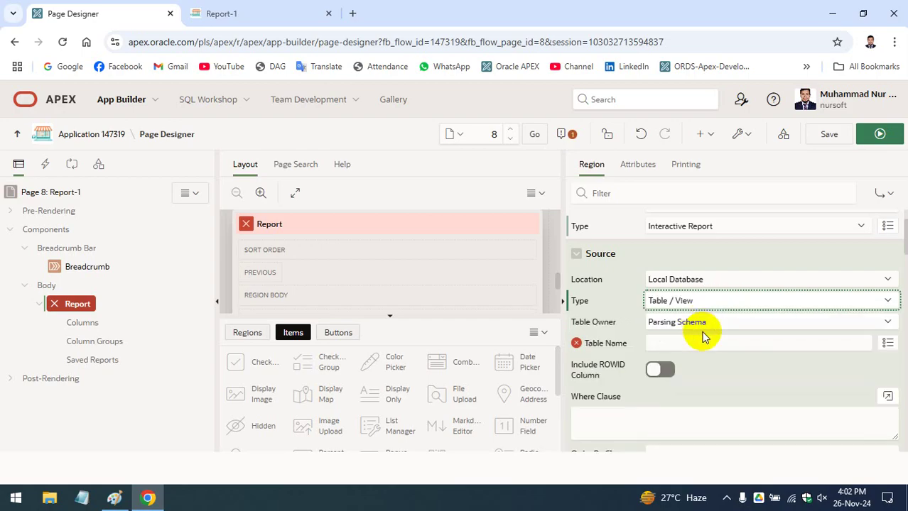
# - Choose ITEM as the source table for the Report region
pyautogui.click(887, 344)
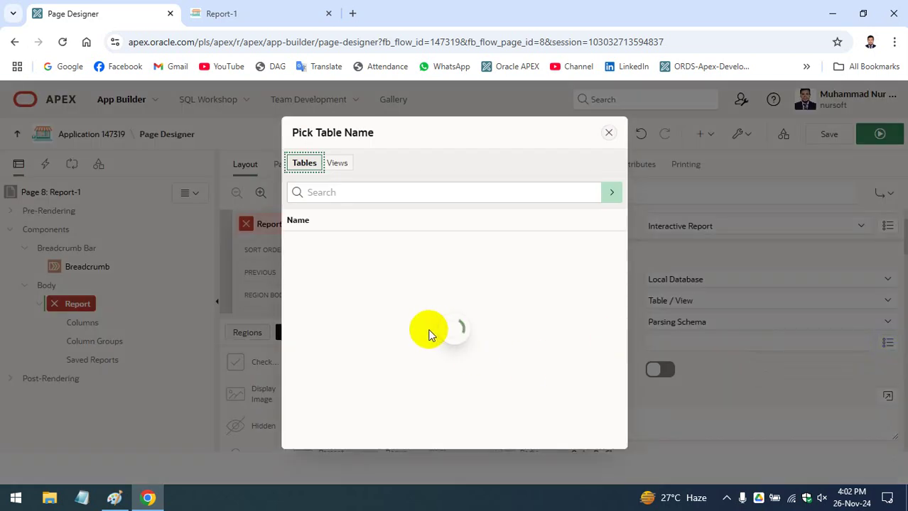
pyautogui.scroll(-3, 357, 292)
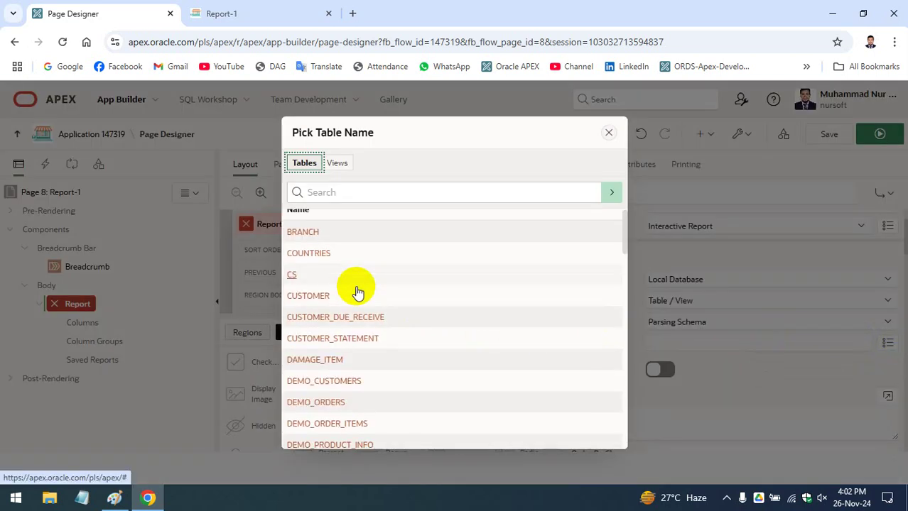
pyautogui.scroll(-2, 359, 291)
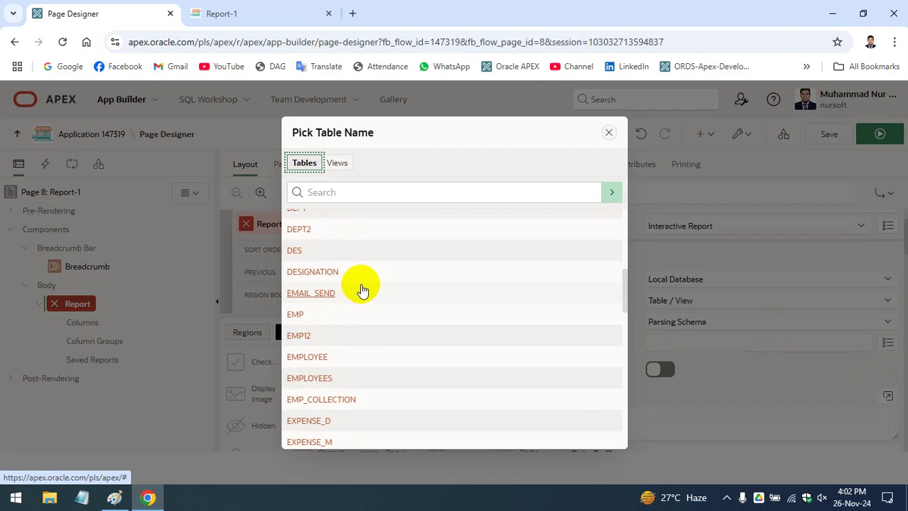
pyautogui.scroll(-1, 361, 289)
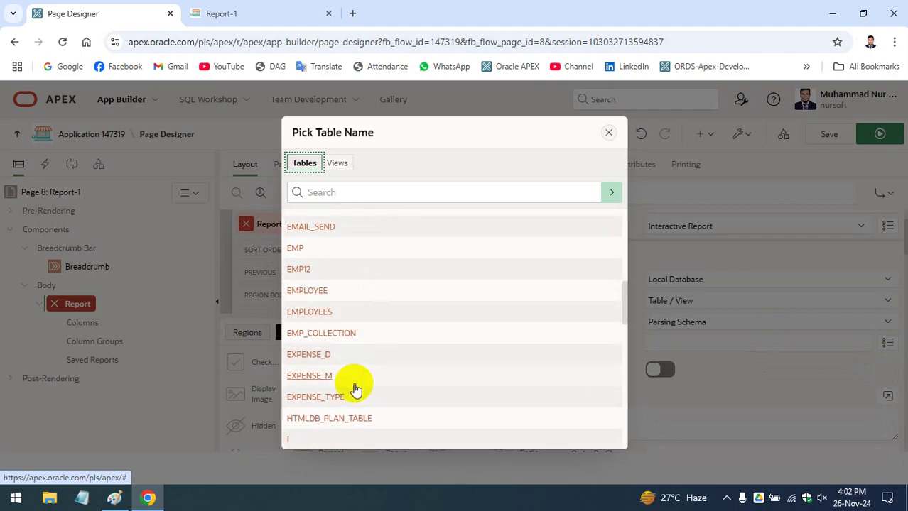
pyautogui.scroll(-2, 369, 362)
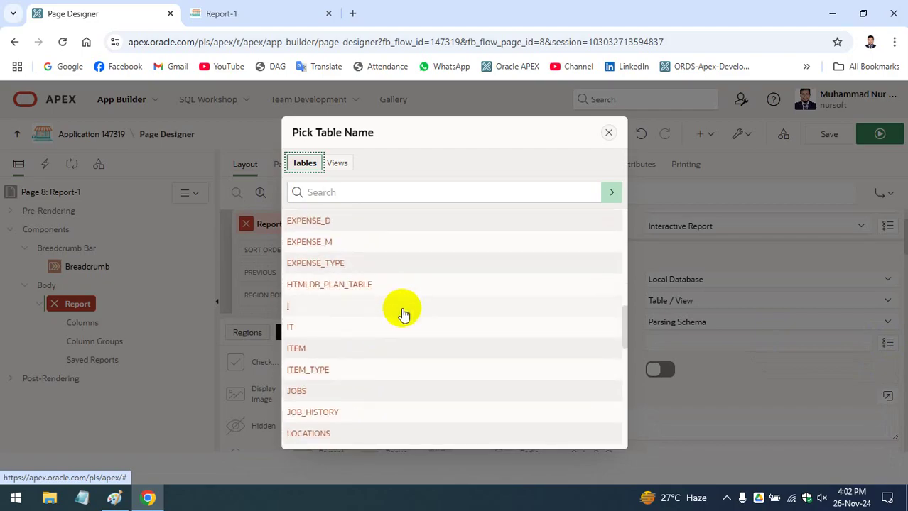
pyautogui.scroll(-1, 398, 305)
pyautogui.click(318, 293)
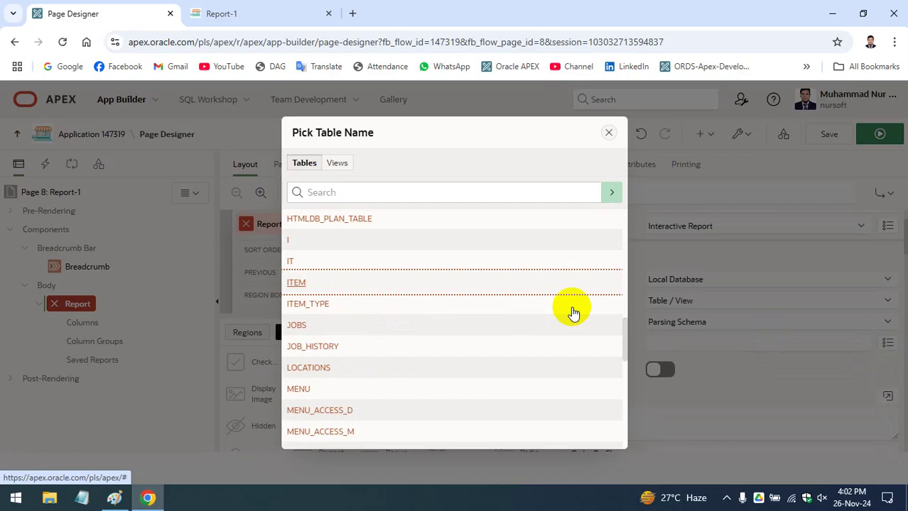
pyautogui.press('Return')
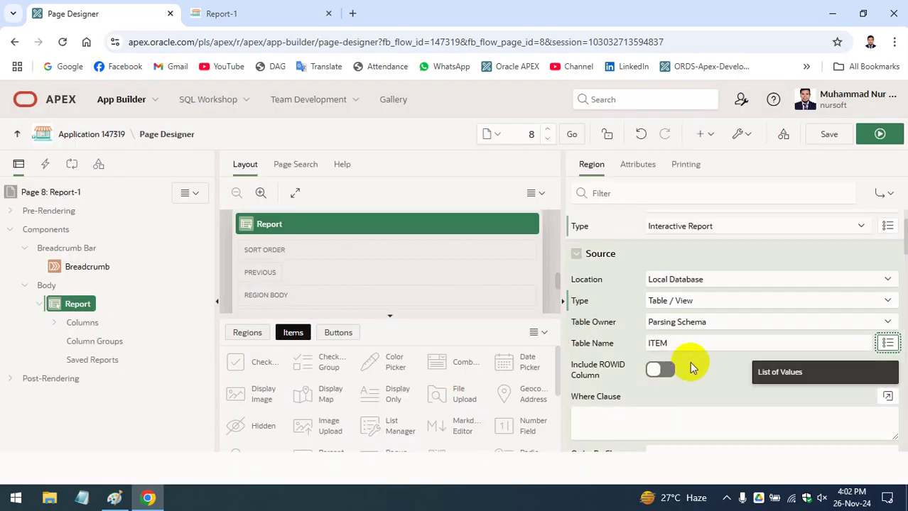
# - Examine the Report region's remaining properties, from the source clauses and appearance to the server-side condition and security settings
pyautogui.scroll(-1, 688, 348)
pyautogui.scroll(-1, 689, 345)
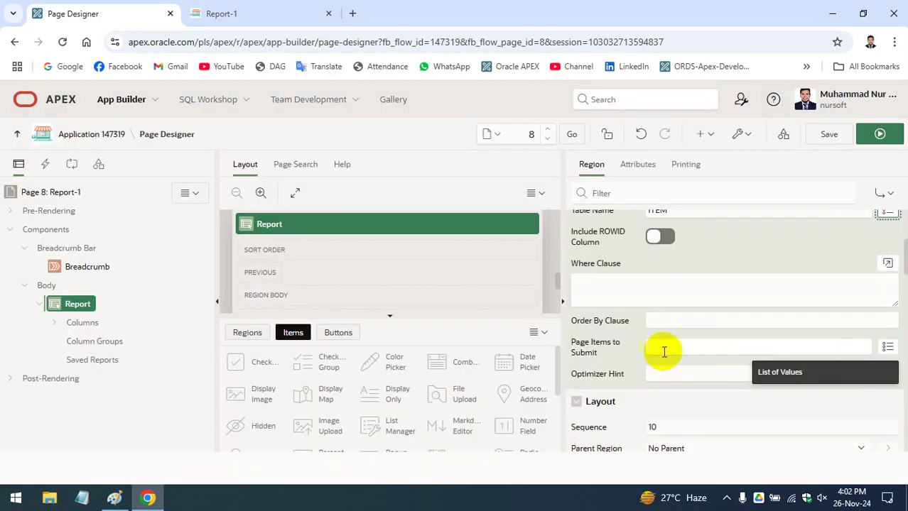
pyautogui.scroll(2, 647, 341)
pyautogui.scroll(-1, 675, 330)
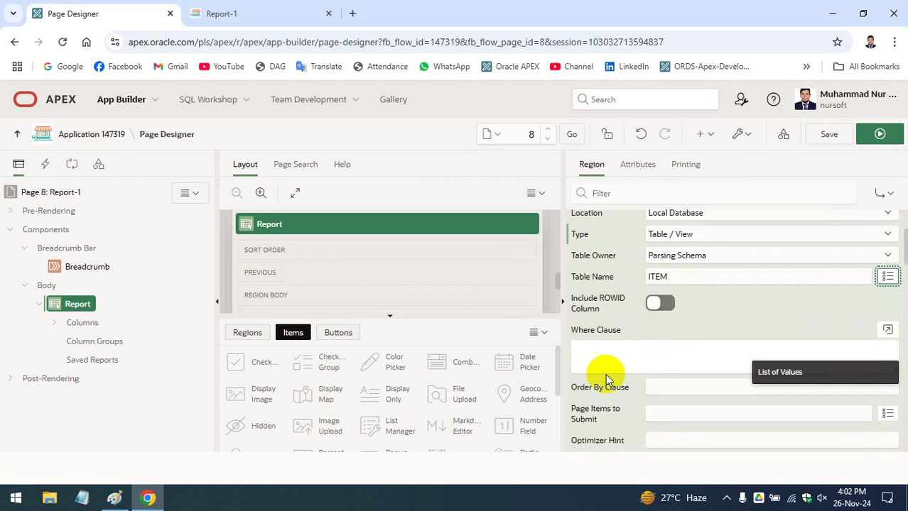
pyautogui.scroll(1, 658, 318)
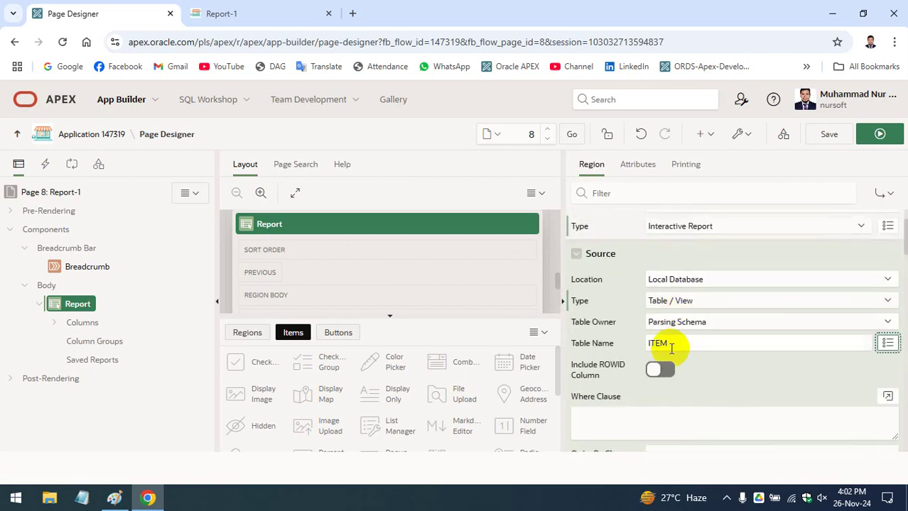
pyautogui.scroll(-5, 674, 337)
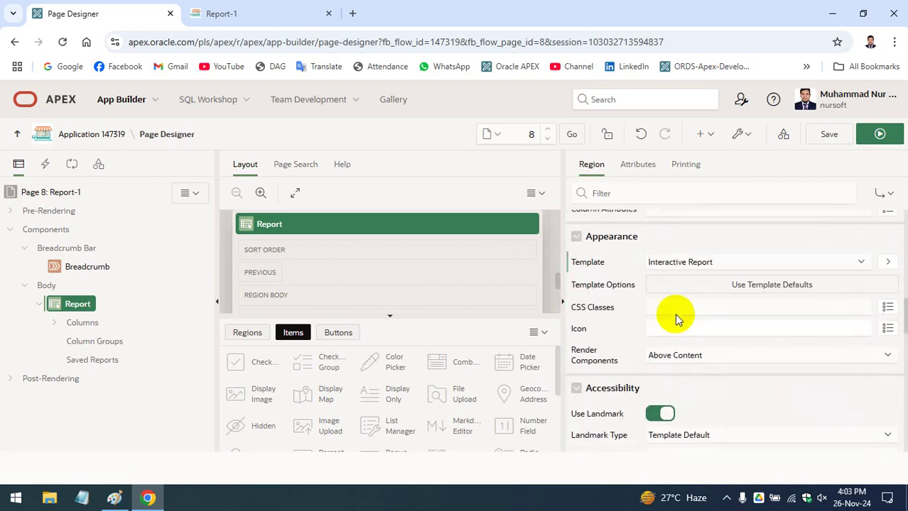
pyautogui.scroll(-5, 684, 294)
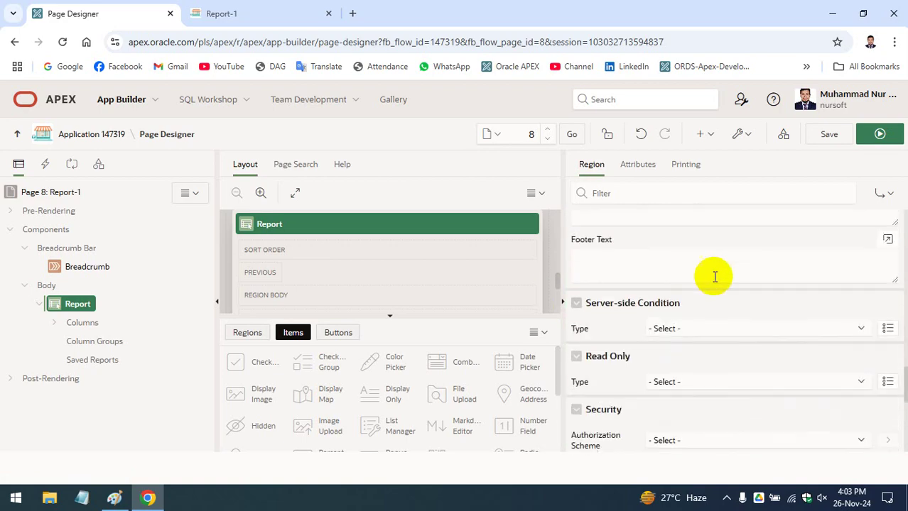
pyautogui.scroll(-2, 715, 277)
# - Save the page and expand the Report region's columns to review them
pyautogui.click(828, 134)
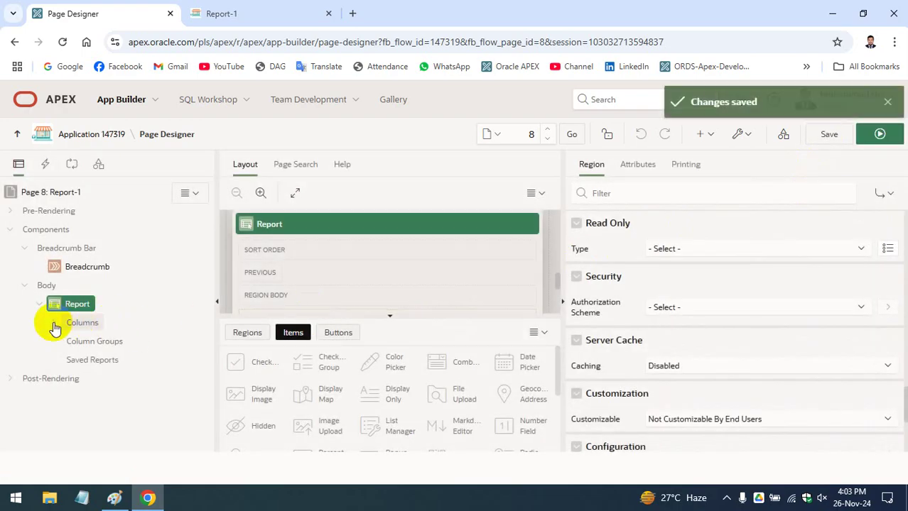
pyautogui.click(54, 324)
pyautogui.scroll(-2, 122, 274)
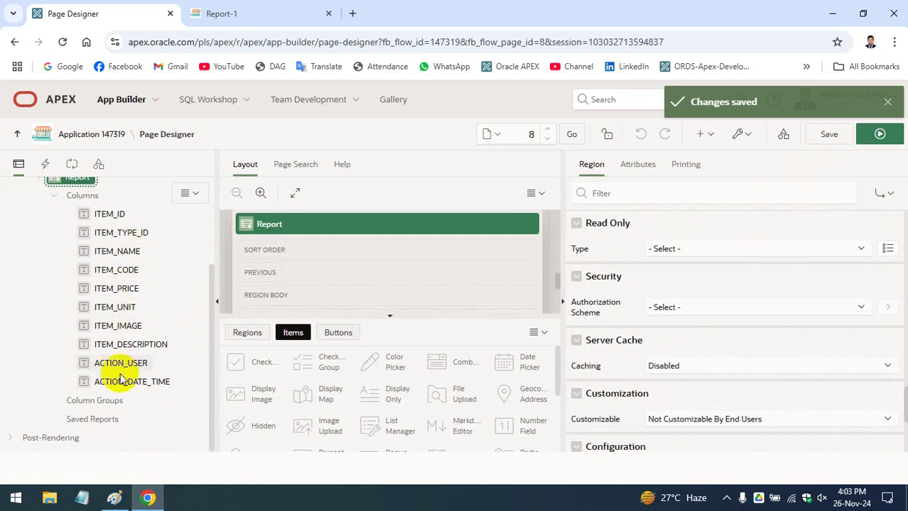
pyautogui.scroll(2, 71, 298)
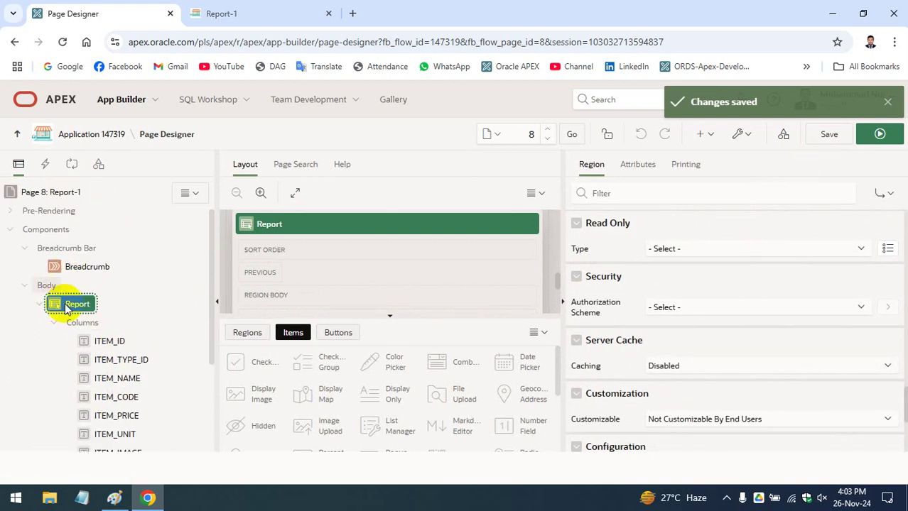
# - Recheck the Report region's source location, type, table owner and table name
pyautogui.scroll(-5, 715, 304)
pyautogui.scroll(5, 736, 298)
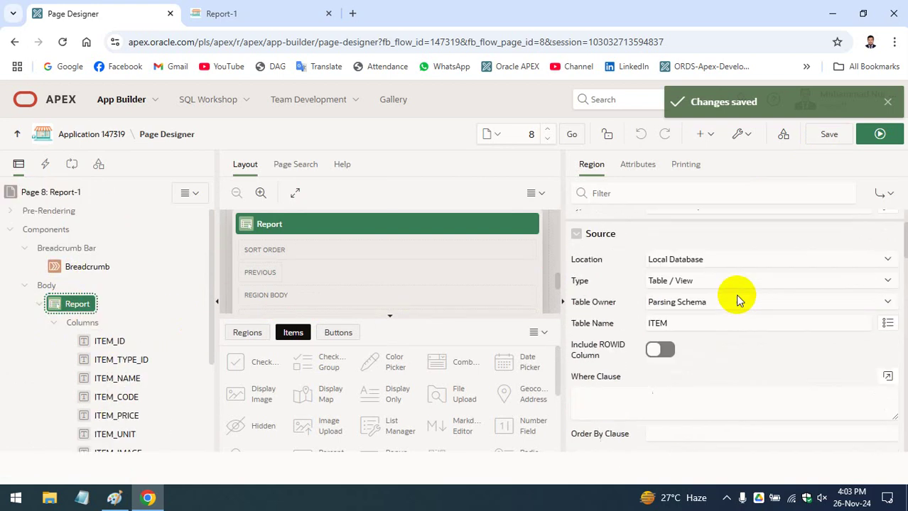
pyautogui.scroll(-1, 683, 304)
pyautogui.scroll(-3, 683, 304)
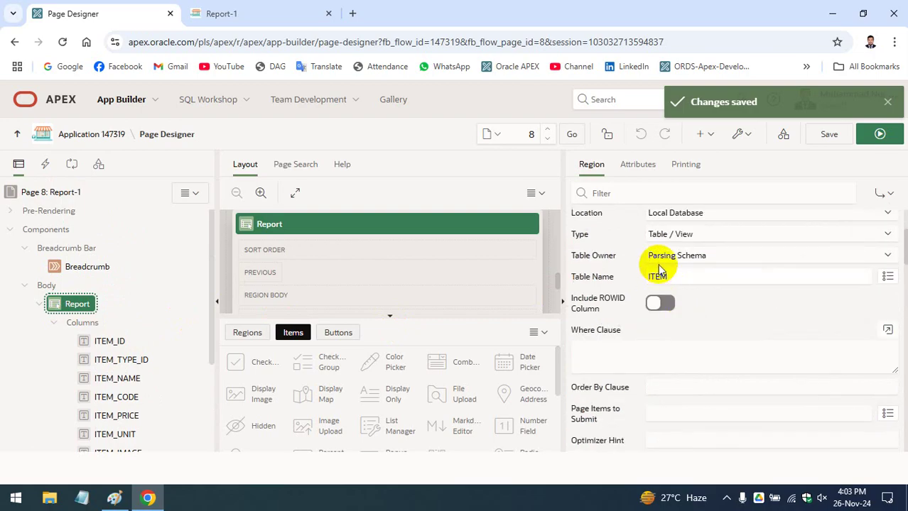
pyautogui.scroll(2, 659, 258)
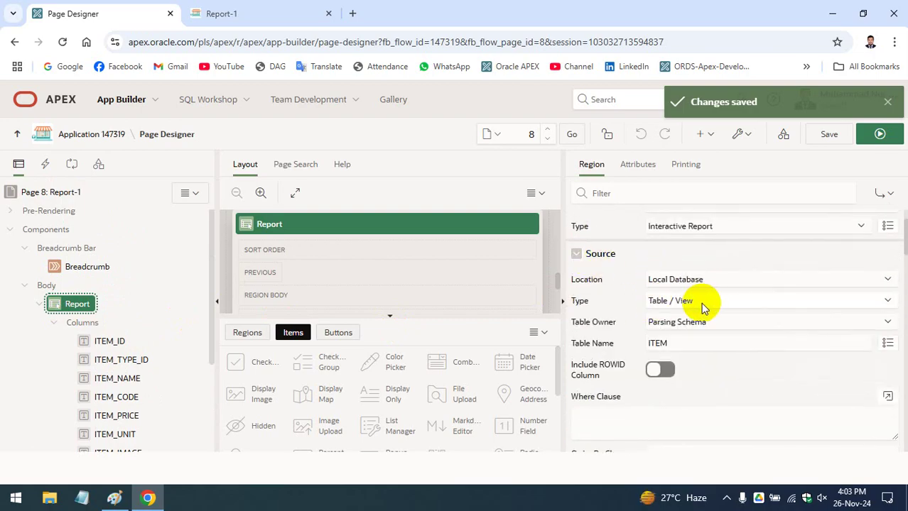
pyautogui.scroll(-1, 692, 305)
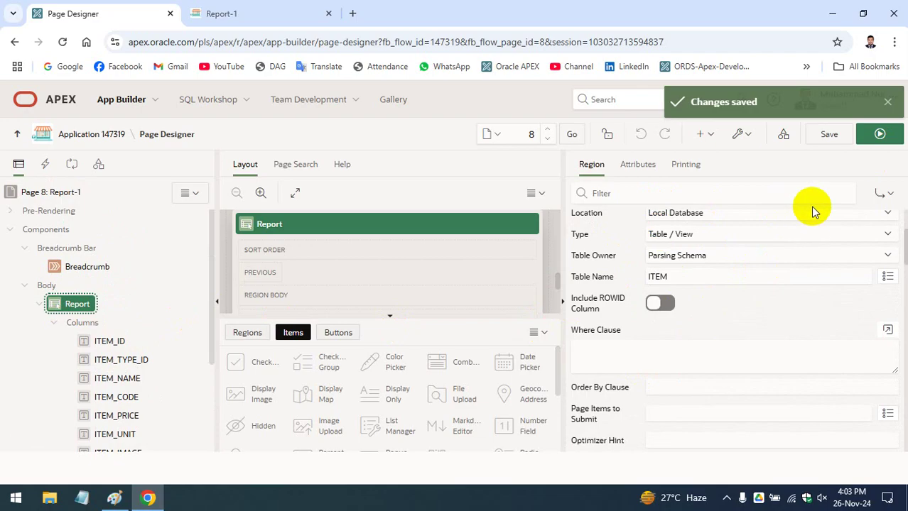
# - Run the Report-1 page and look through the rows of the interactive report
pyautogui.click(879, 135)
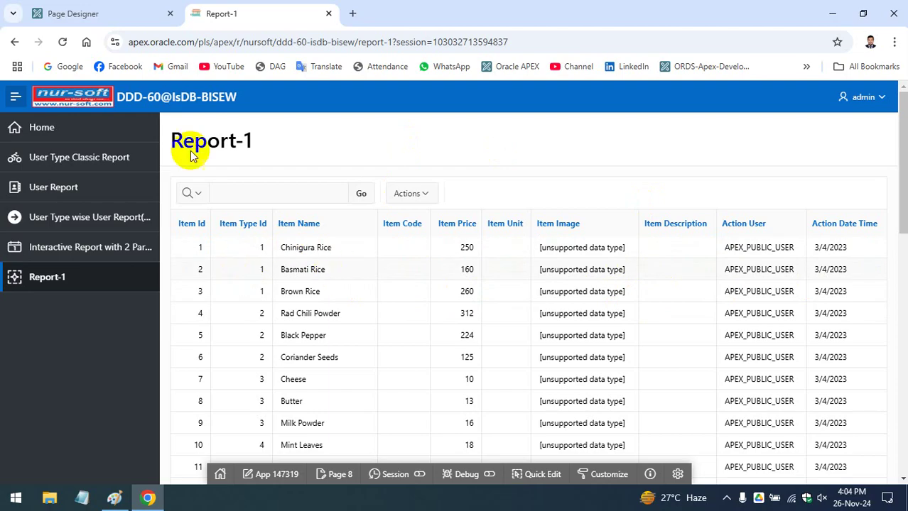
pyautogui.click(70, 11)
pyautogui.click(264, 16)
pyautogui.scroll(-10, 465, 281)
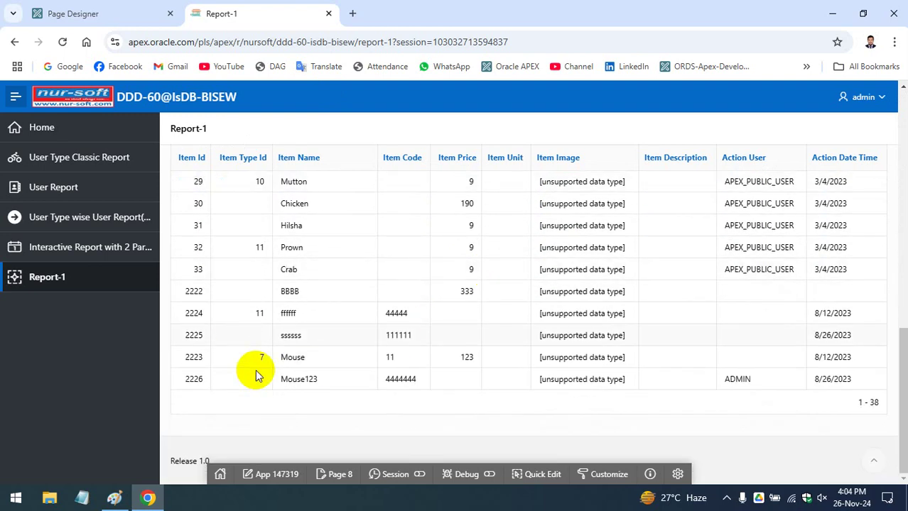
pyautogui.scroll(10, 536, 365)
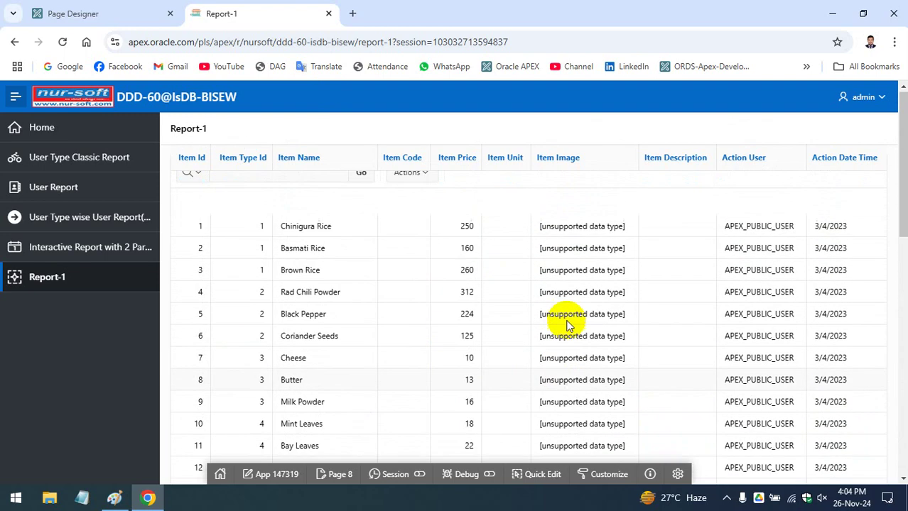
# - Set the interactive report's rows per page to All
pyautogui.click(431, 193)
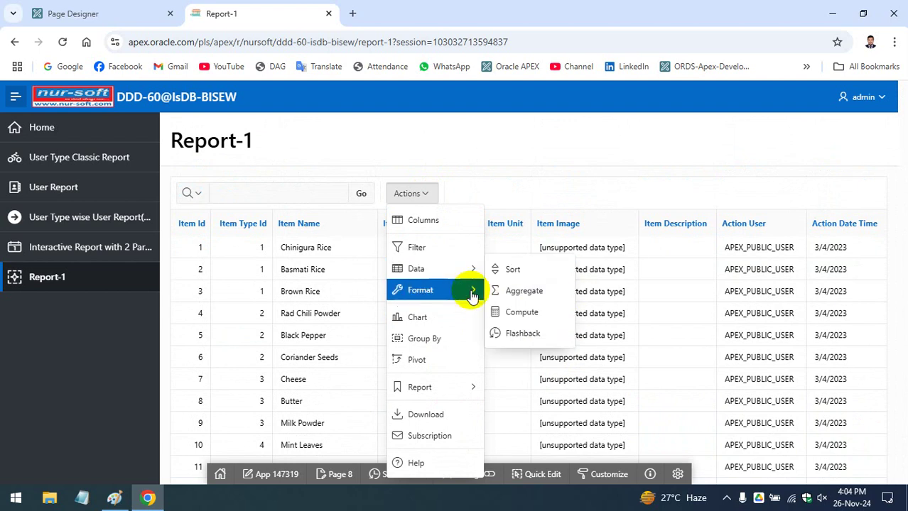
pyautogui.moveTo(474, 289)
pyautogui.moveTo(564, 338)
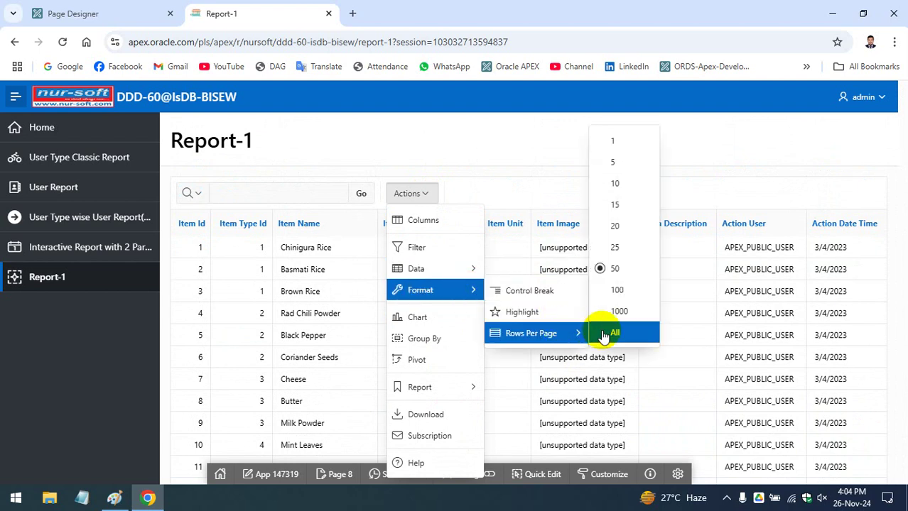
pyautogui.click(614, 333)
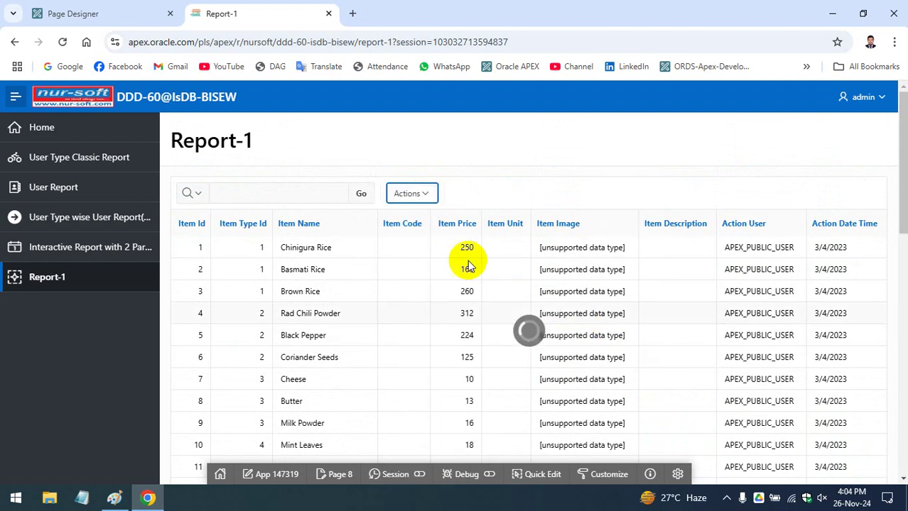
# - Save the report As Default Report Settings and check the rows down to the end of the report
pyautogui.click(429, 198)
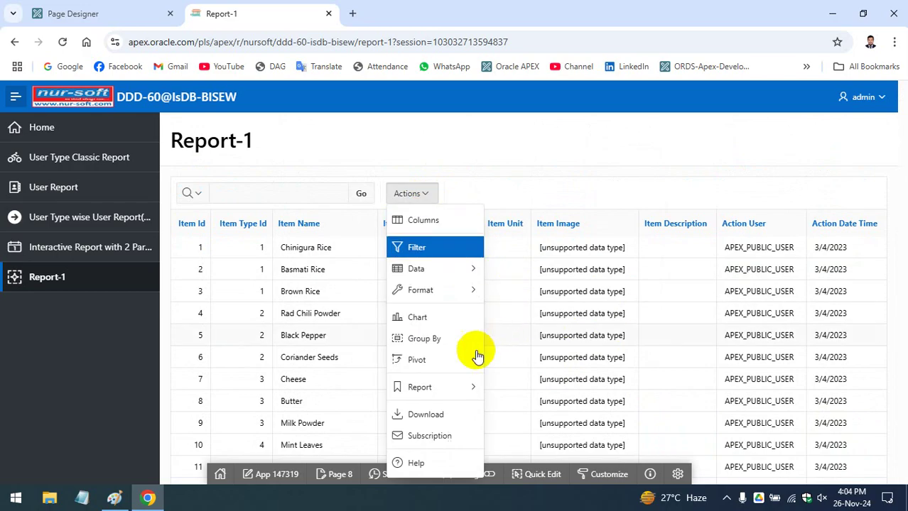
pyautogui.moveTo(462, 394)
pyautogui.click(525, 387)
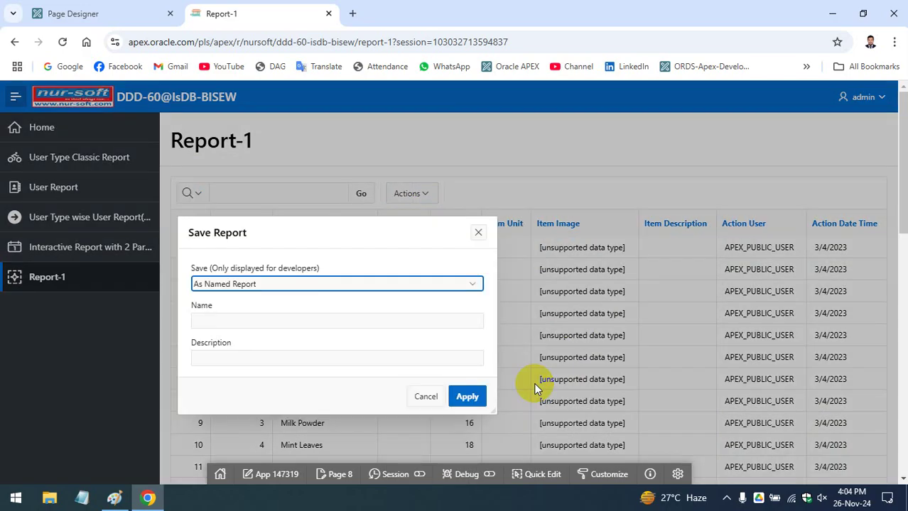
pyautogui.click(314, 285)
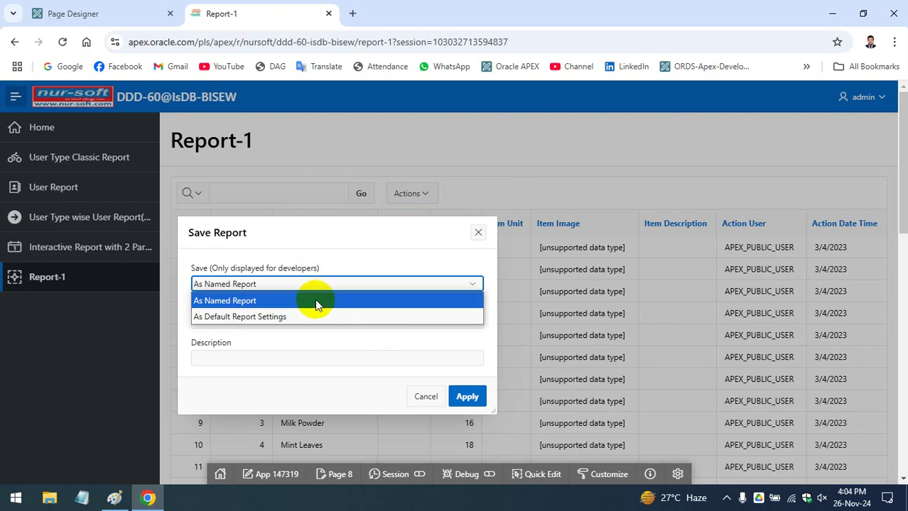
pyautogui.click(309, 316)
pyautogui.click(466, 396)
pyautogui.click(466, 357)
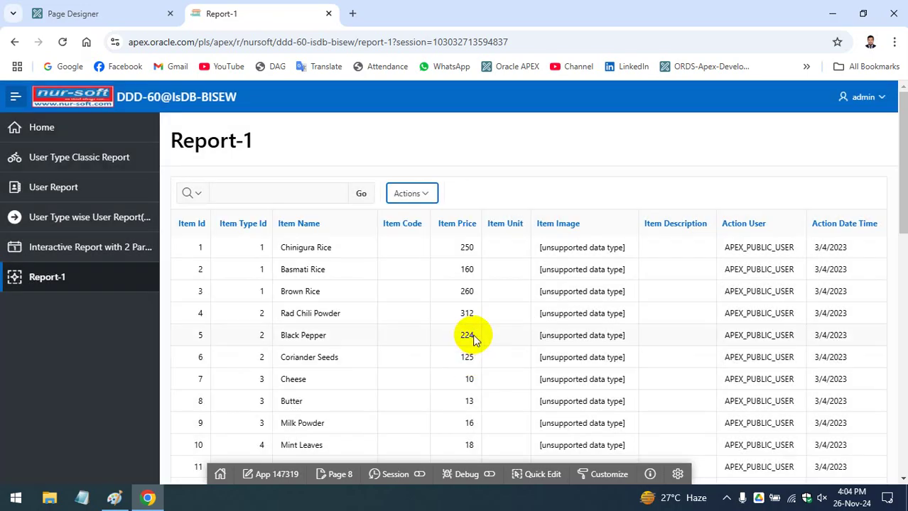
pyautogui.scroll(-10, 472, 344)
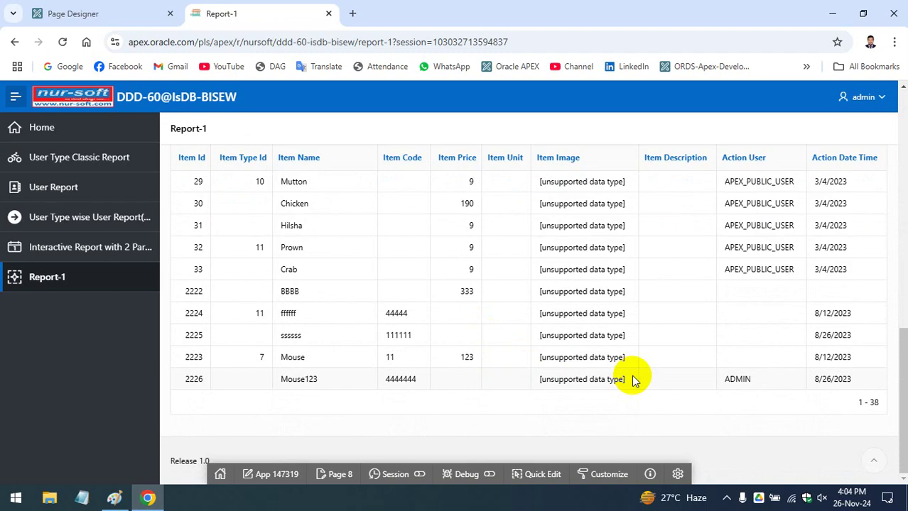
# - Return to the Page Designer, collapse the Report region and create a new region under Body
pyautogui.click(124, 14)
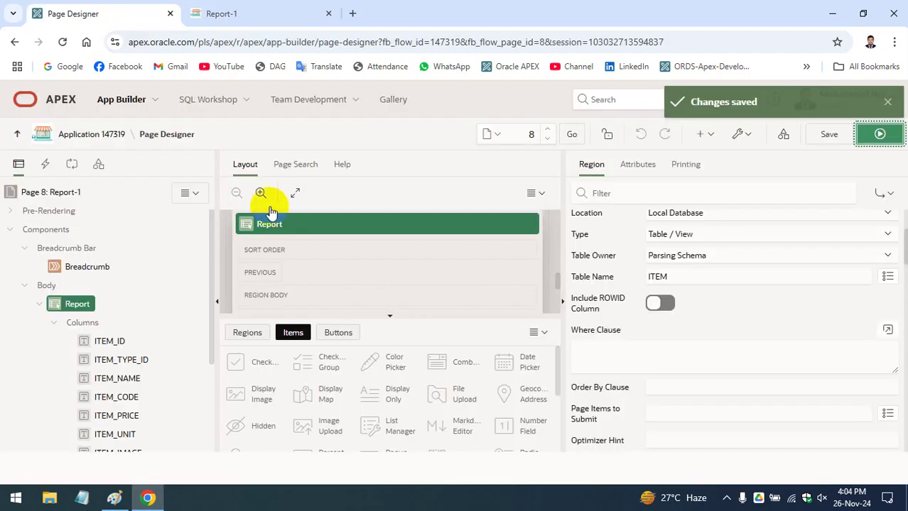
pyautogui.click(40, 305)
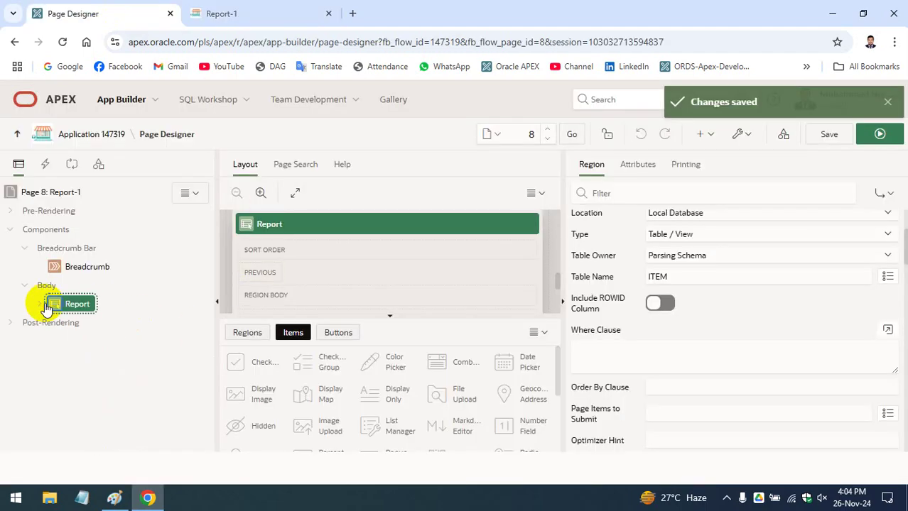
pyautogui.rightClick(43, 304)
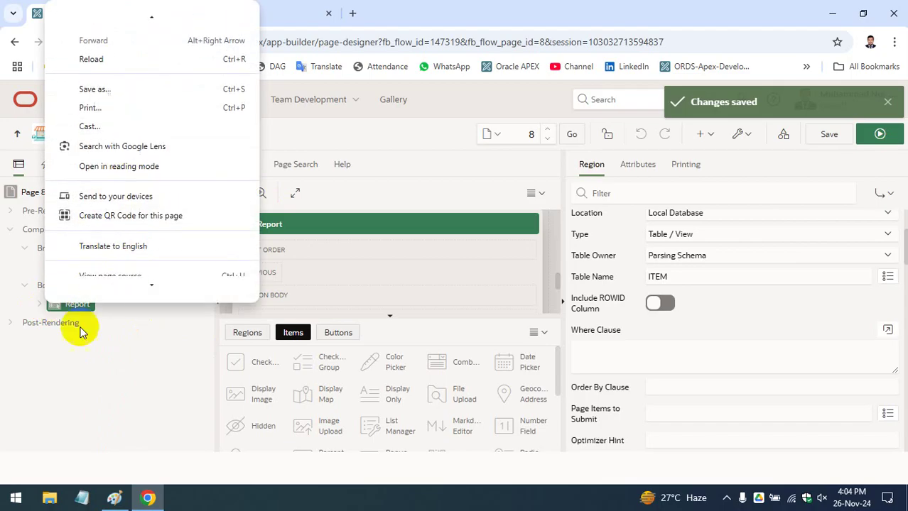
pyautogui.click(39, 297)
pyautogui.rightClick(36, 290)
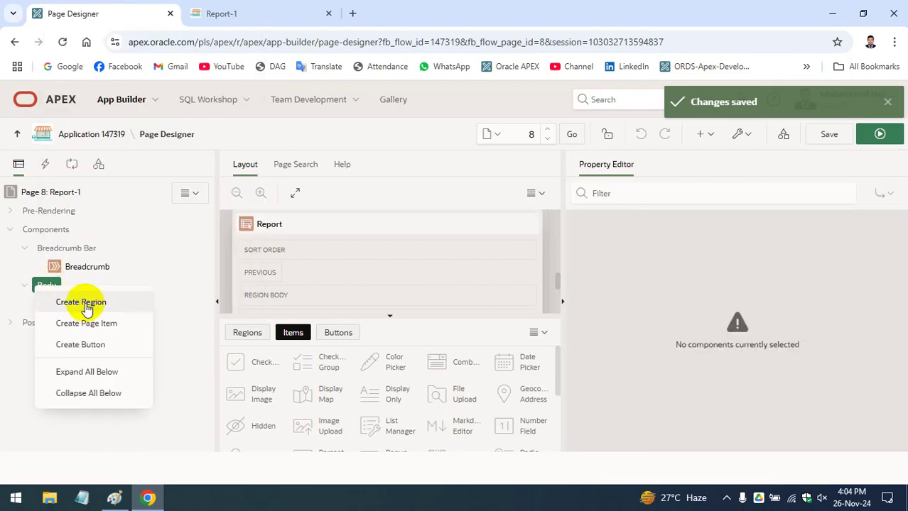
pyautogui.click(83, 304)
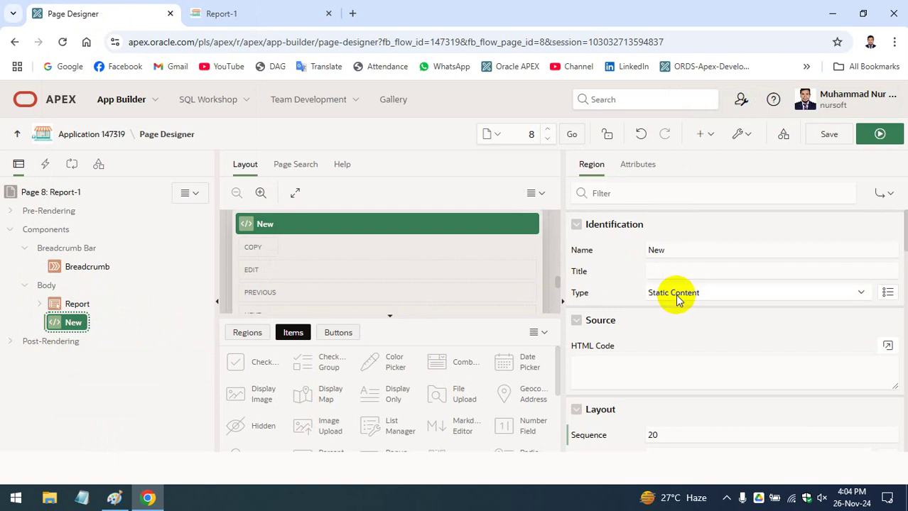
# - Name the new region under Body Report-2
pyautogui.doubleClick(683, 250)
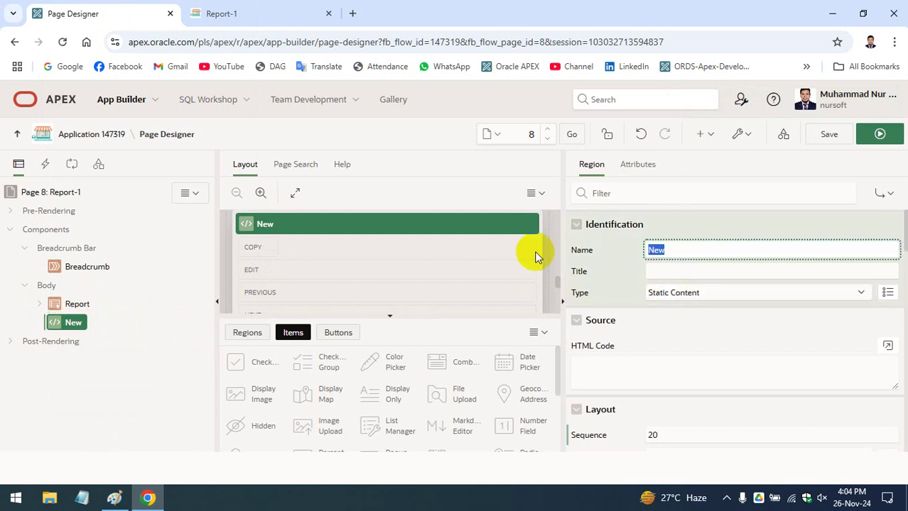
pyautogui.write('Report-2')
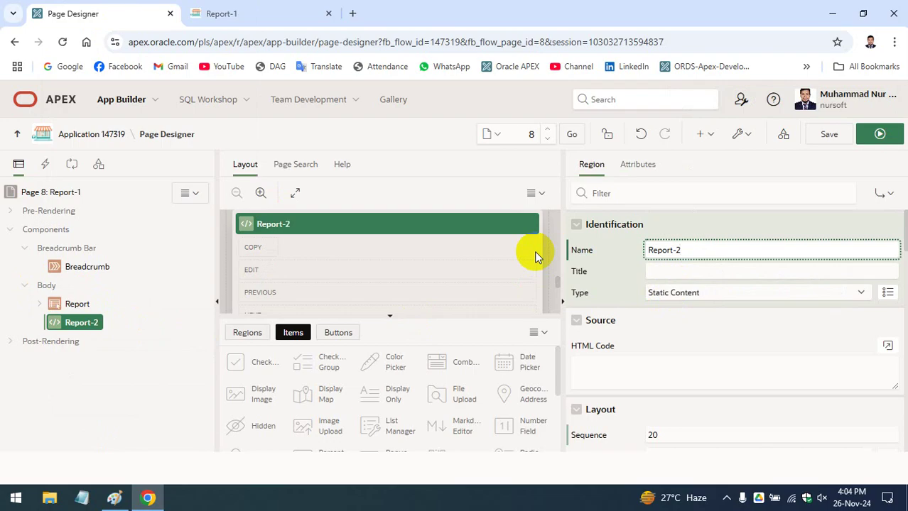
# - Inspect the Report and Breadcrumb regions and compare them with the heading on the running Report-1 page
pyautogui.click(77, 304)
pyautogui.click(81, 269)
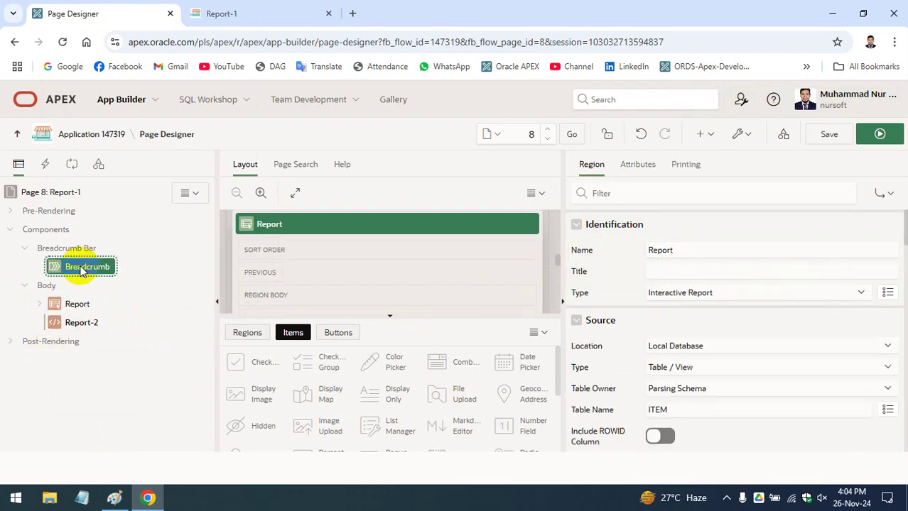
pyautogui.rightClick(82, 270)
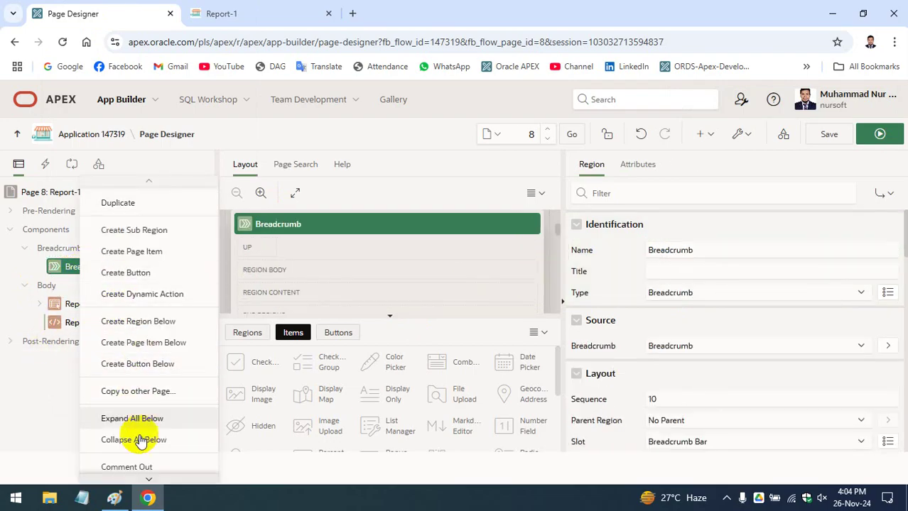
pyautogui.click(245, 13)
pyautogui.scroll(10, 213, 160)
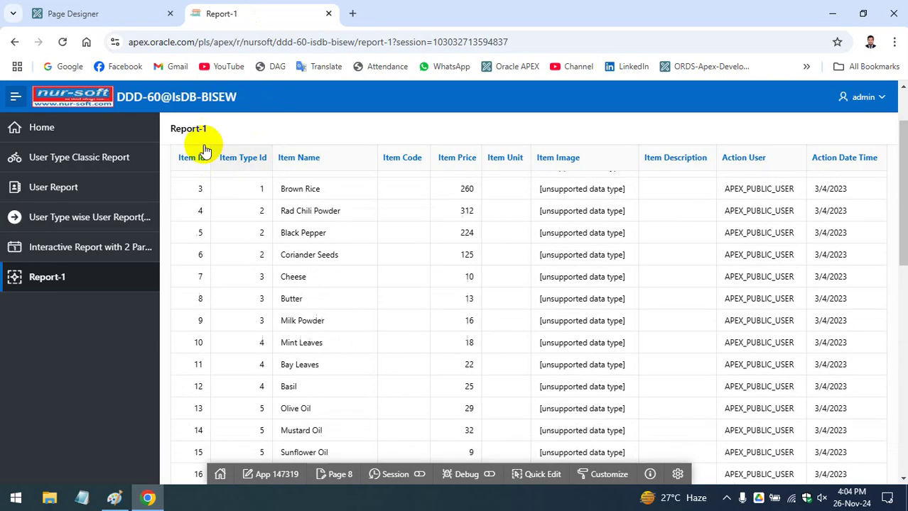
pyautogui.scroll(5, 204, 150)
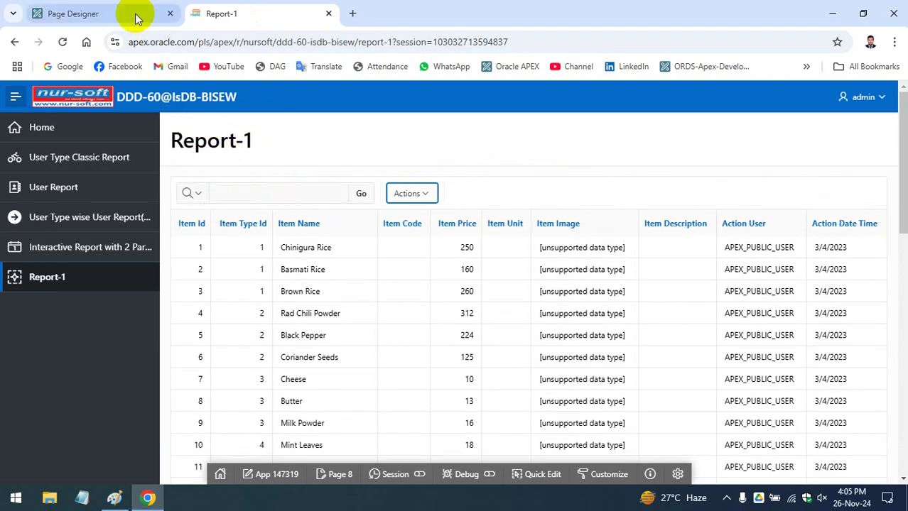
pyautogui.click(101, 17)
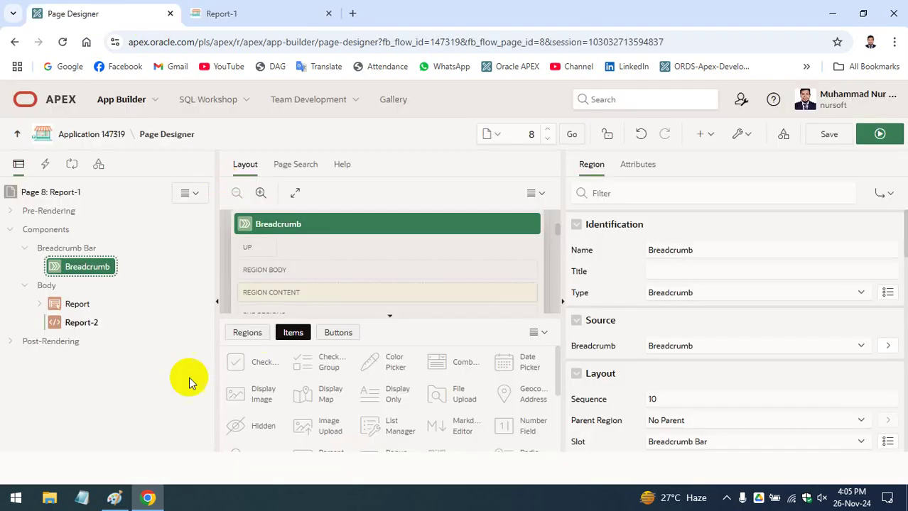
# - Set the Report region's title to Report-1 and the Report-2 region's title to Report-2
pyautogui.click(72, 303)
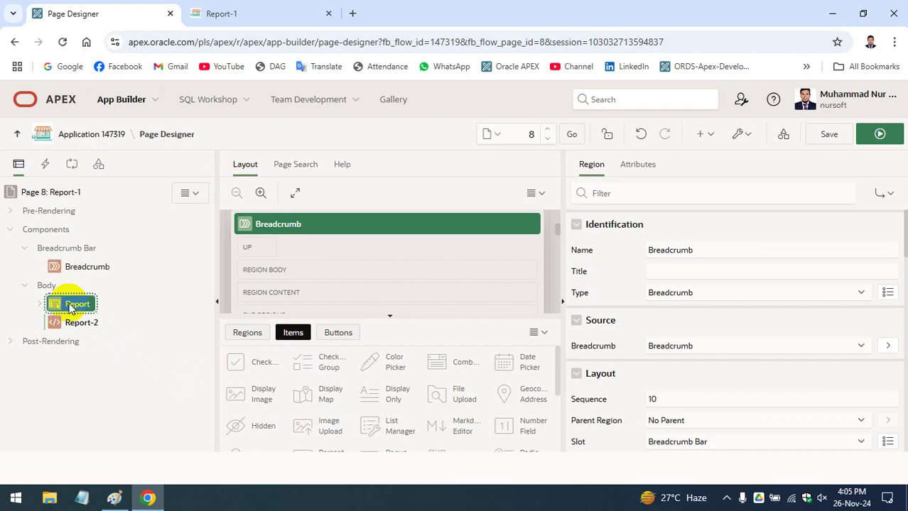
pyautogui.click(648, 272)
pyautogui.write('Report-1')
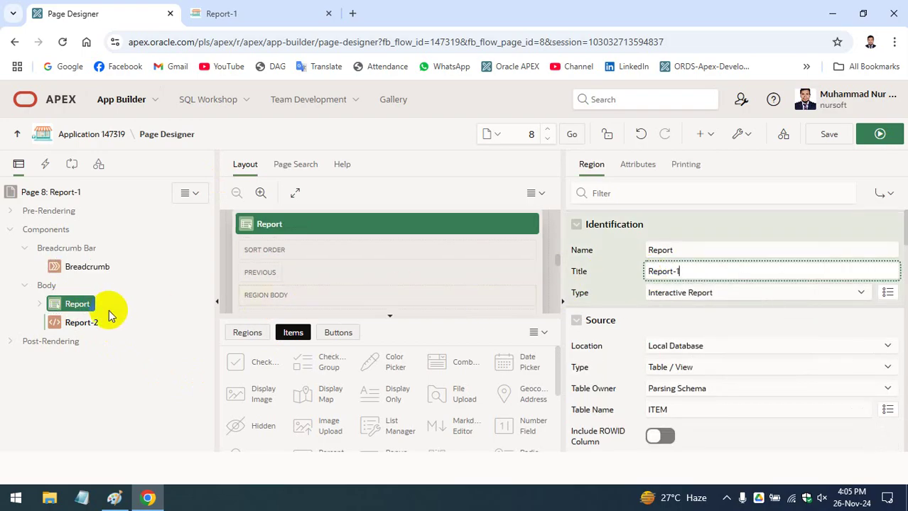
pyautogui.click(82, 322)
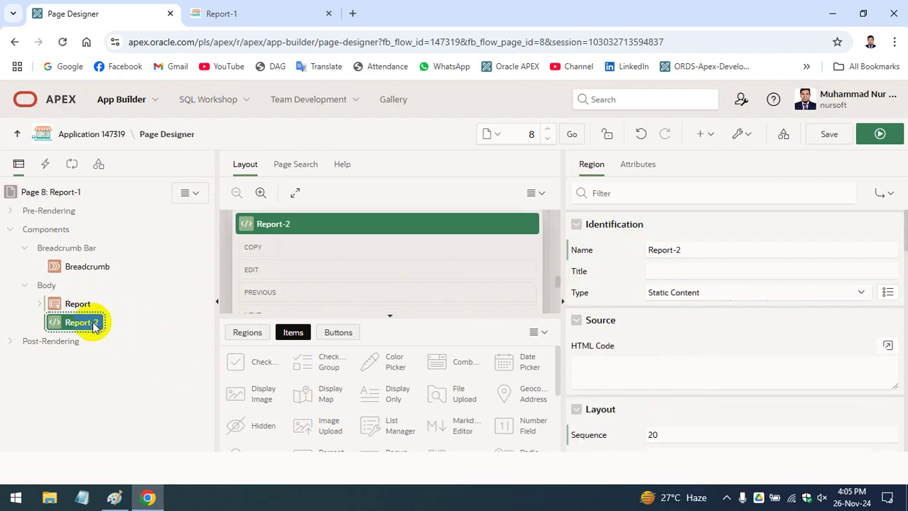
pyautogui.click(700, 252)
pyautogui.click(660, 270)
pyautogui.write('Report-2')
# - Save and run the page, and check it from the page heading down to the Report-2 region
pyautogui.click(873, 135)
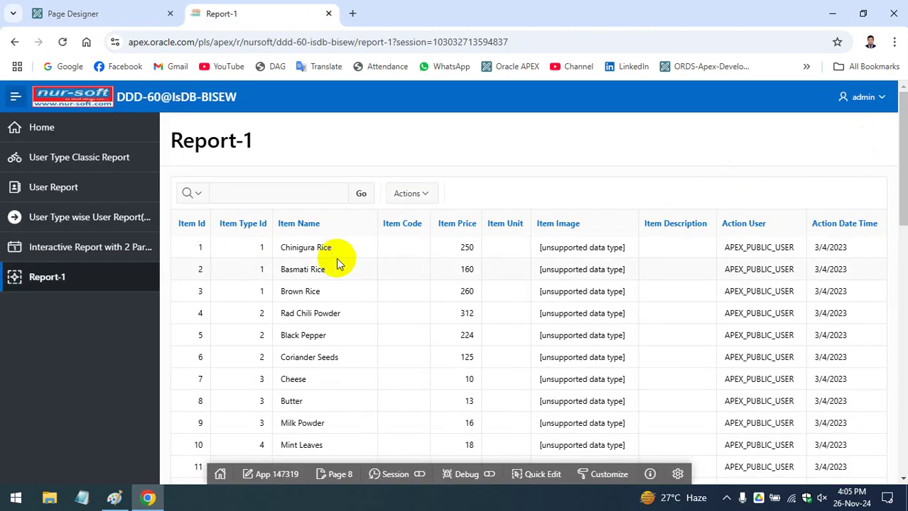
pyautogui.scroll(-10, 340, 248)
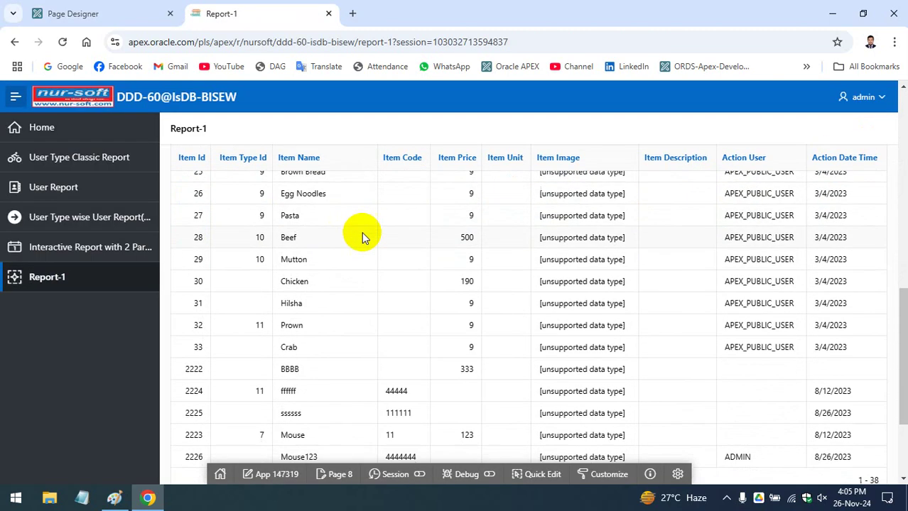
pyautogui.scroll(10, 364, 235)
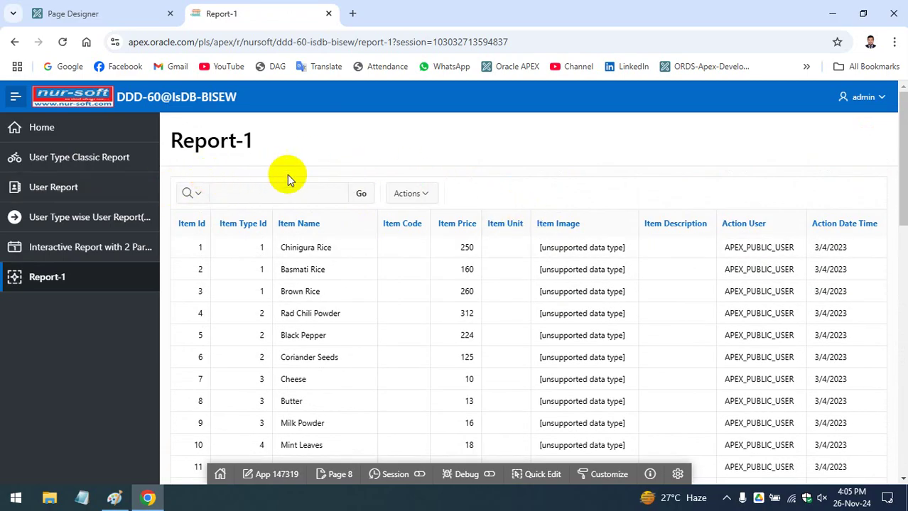
pyautogui.scroll(-10, 568, 190)
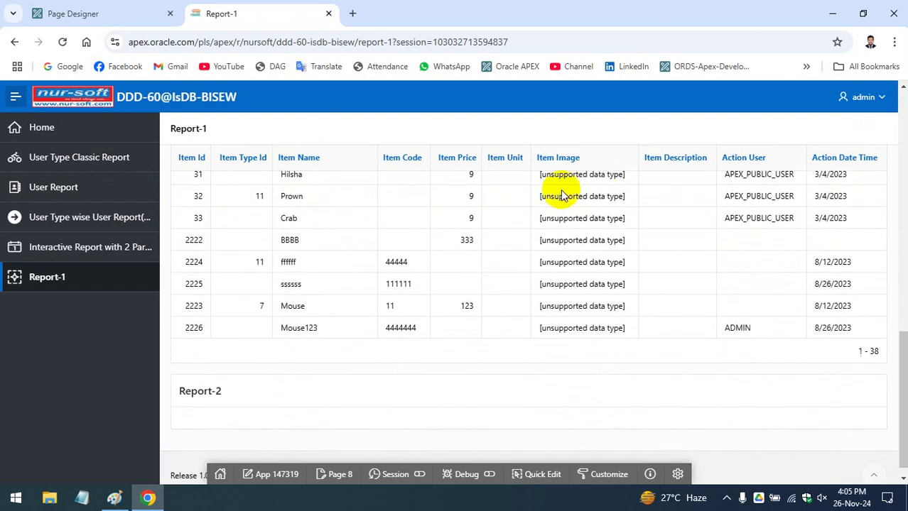
pyautogui.scroll(10, 438, 250)
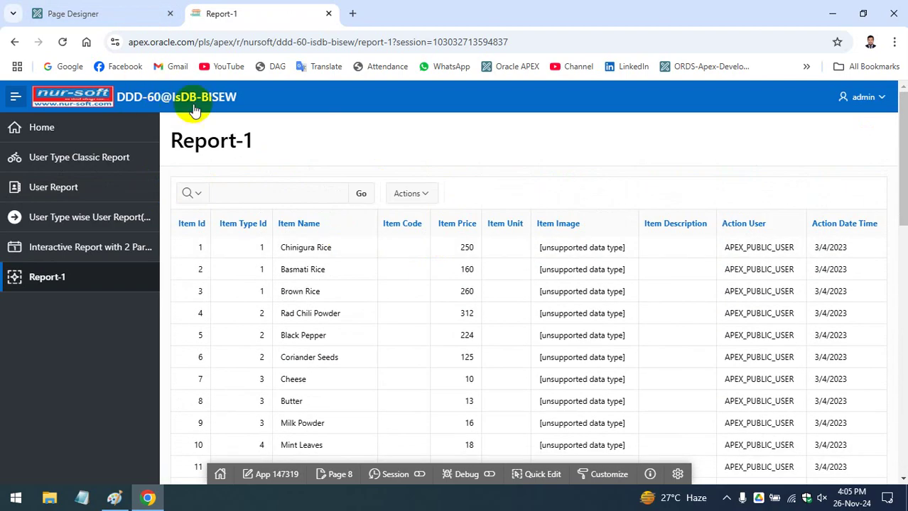
# - Return to the Page Designer and delete the Breadcrumb region from the Breadcrumb Bar
pyautogui.click(111, 13)
pyautogui.click(81, 266)
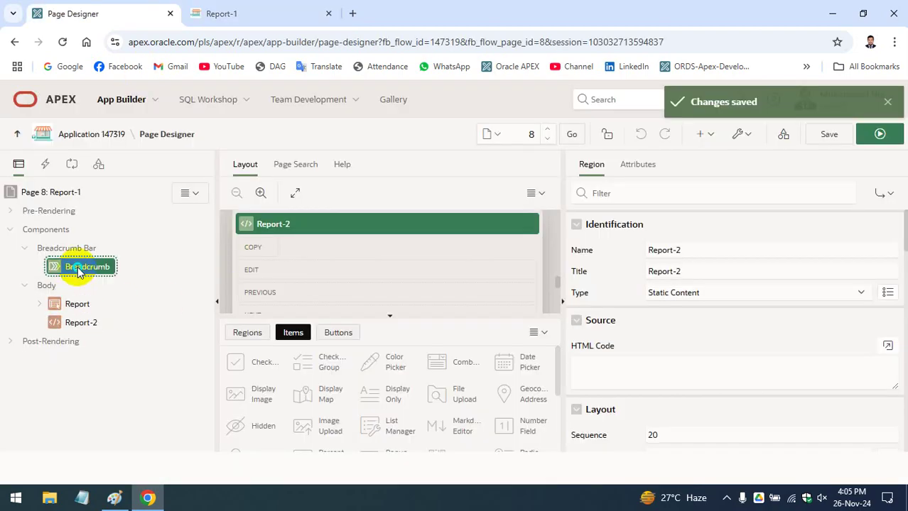
pyautogui.rightClick(77, 268)
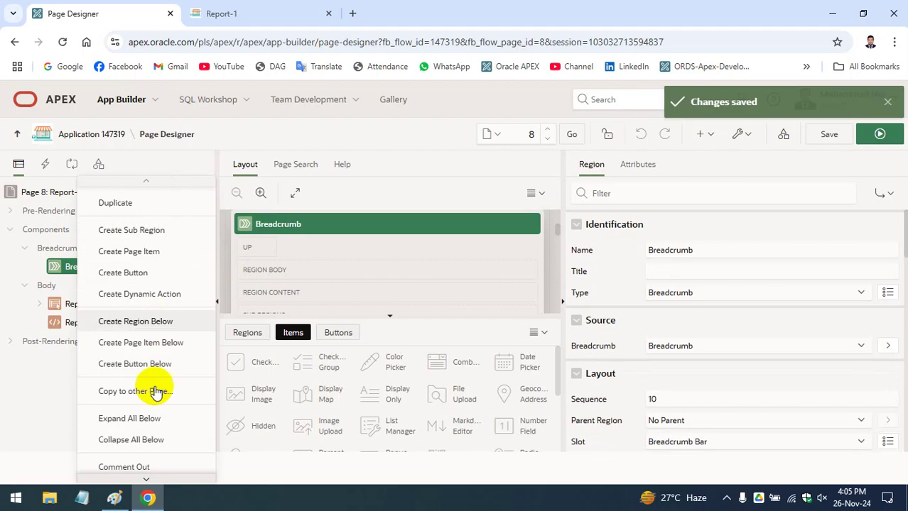
pyautogui.scroll(-1, 131, 458)
pyautogui.click(113, 458)
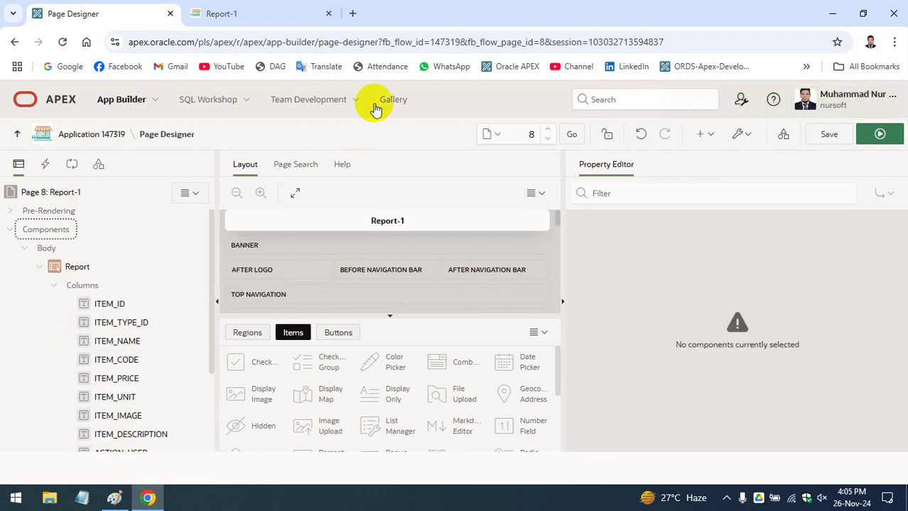
pyautogui.click(245, 13)
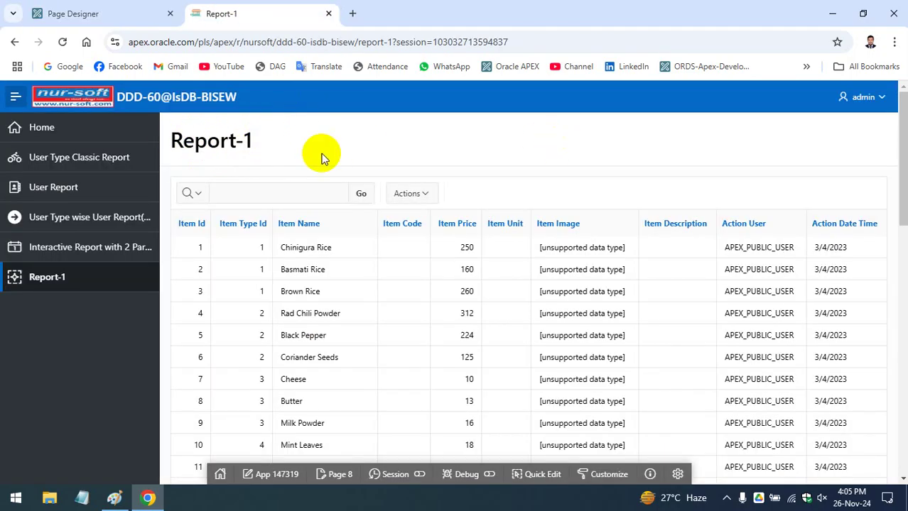
pyautogui.click(122, 13)
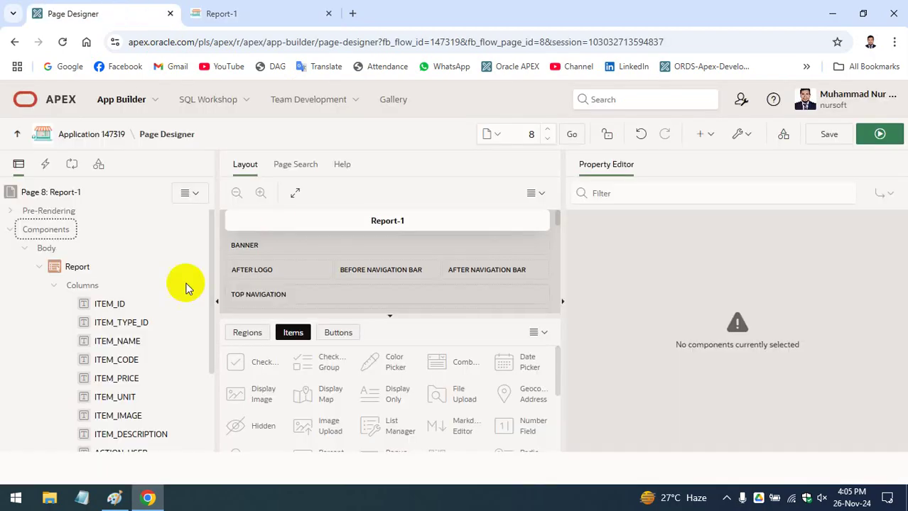
# - Rename the Report region as Report-1, reusing its title text, and save the page
pyautogui.click(59, 267)
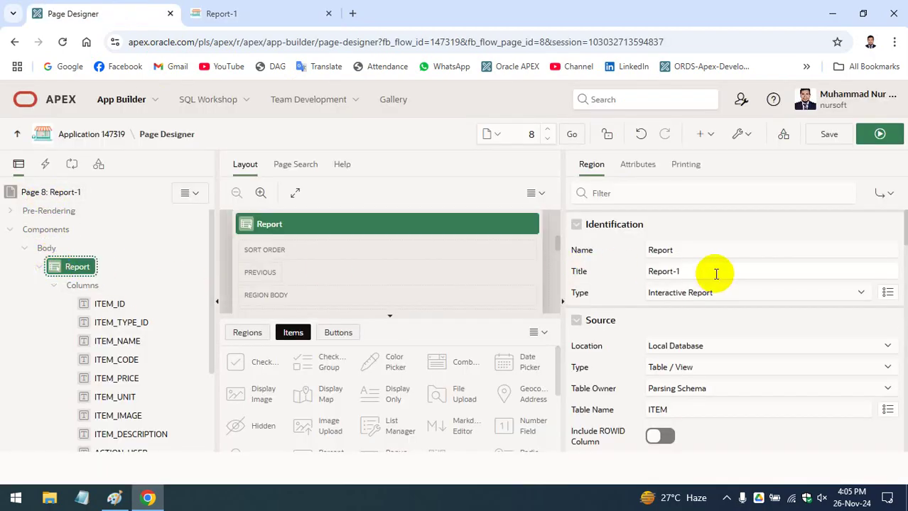
pyautogui.moveTo(716, 273); pyautogui.dragTo(541, 270)
pyautogui.hotkey('ctrl', 'c')
pyautogui.moveTo(689, 251); pyautogui.dragTo(554, 248)
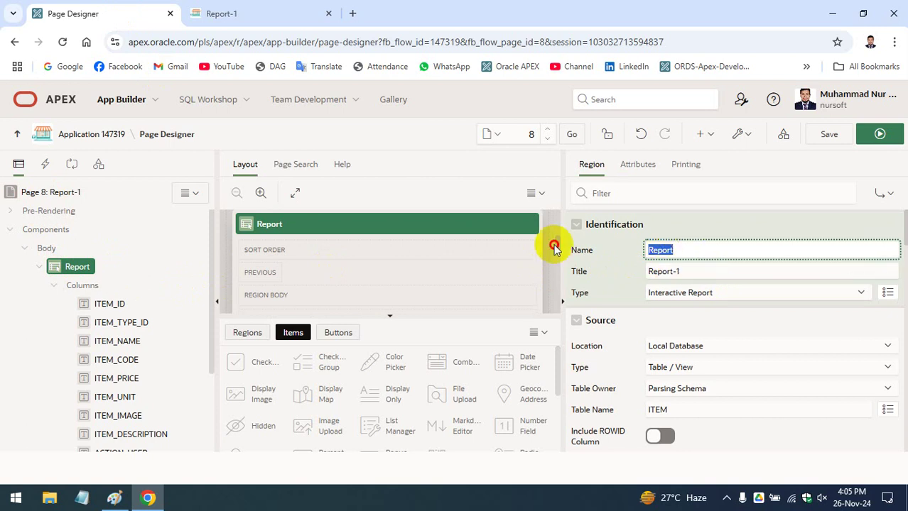
pyautogui.hotkey('ctrl', 'v')
pyautogui.click(828, 138)
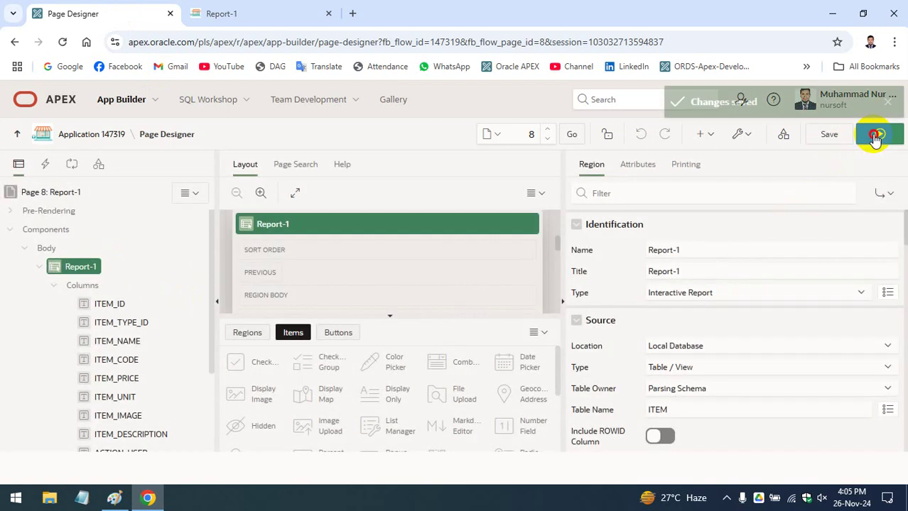
# - Run the page without its breadcrumb and look through the report rows
pyautogui.click(878, 138)
pyautogui.scroll(-1, 587, 227)
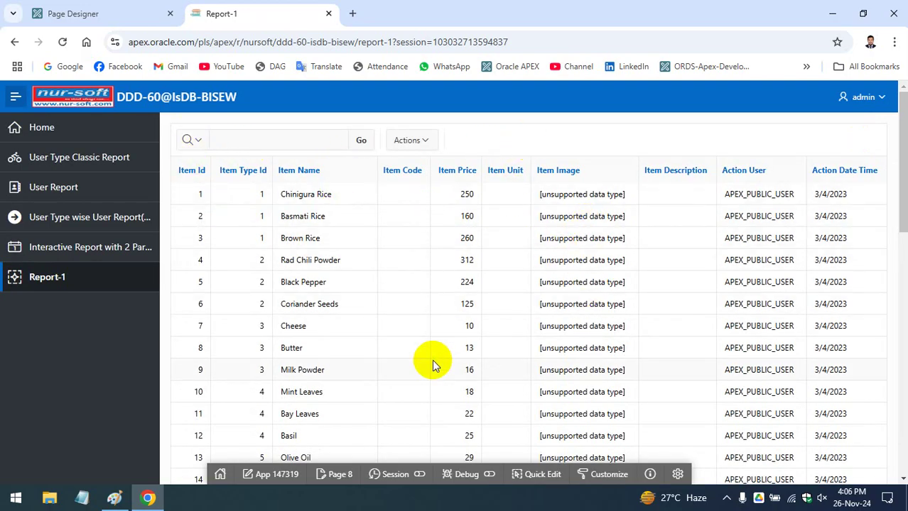
pyautogui.scroll(-10, 435, 359)
pyautogui.scroll(5, 473, 182)
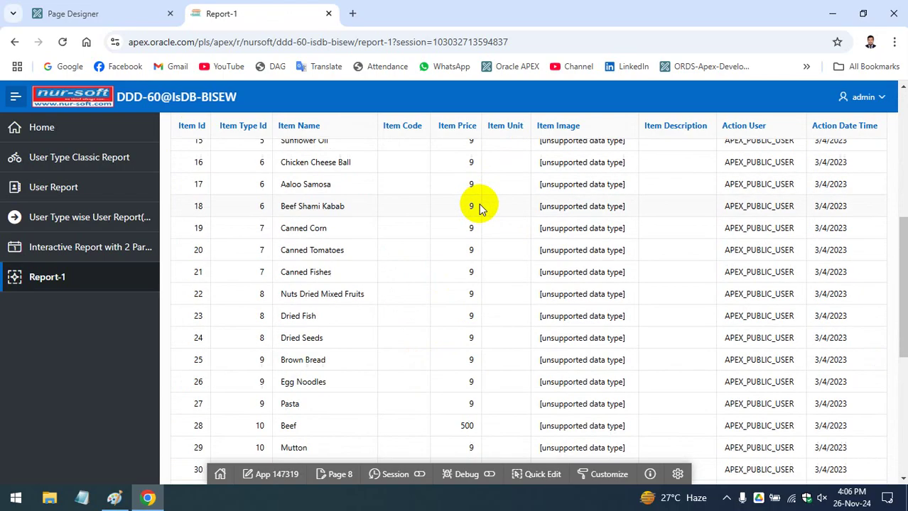
pyautogui.scroll(5, 479, 206)
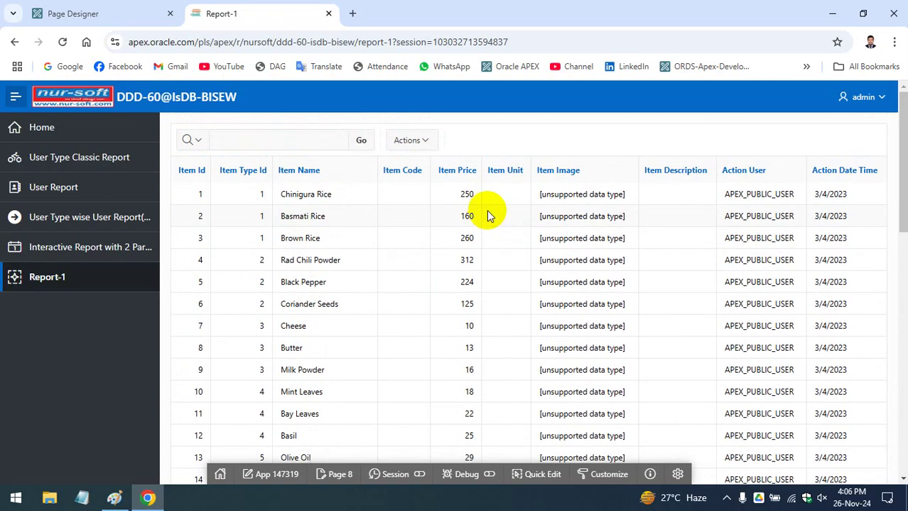
# - Open the User Type Classic Report page in a new browser tab, view it and return to the Report-1 page
pyautogui.click(82, 160)
pyautogui.rightClick(82, 161)
pyautogui.click(121, 172)
pyautogui.click(401, 13)
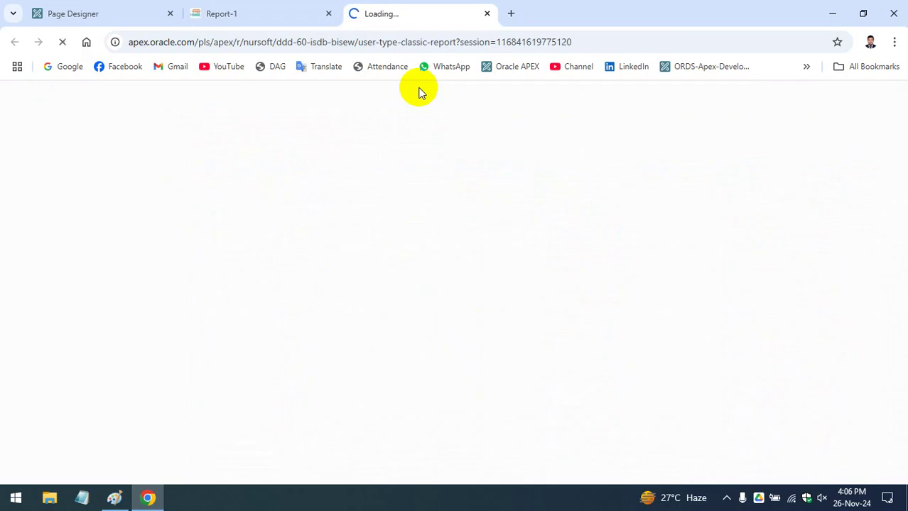
pyautogui.moveTo(17, 193); pyautogui.dragTo(141, 194)
pyautogui.click(217, 12)
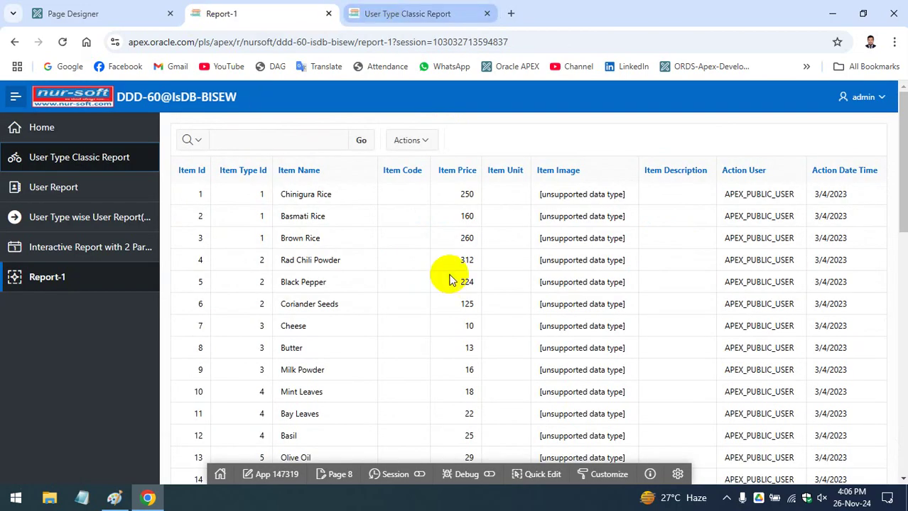
# - Look over the running page from the item rows at the start to the Report-2 region at the end
pyautogui.scroll(-4, 395, 263)
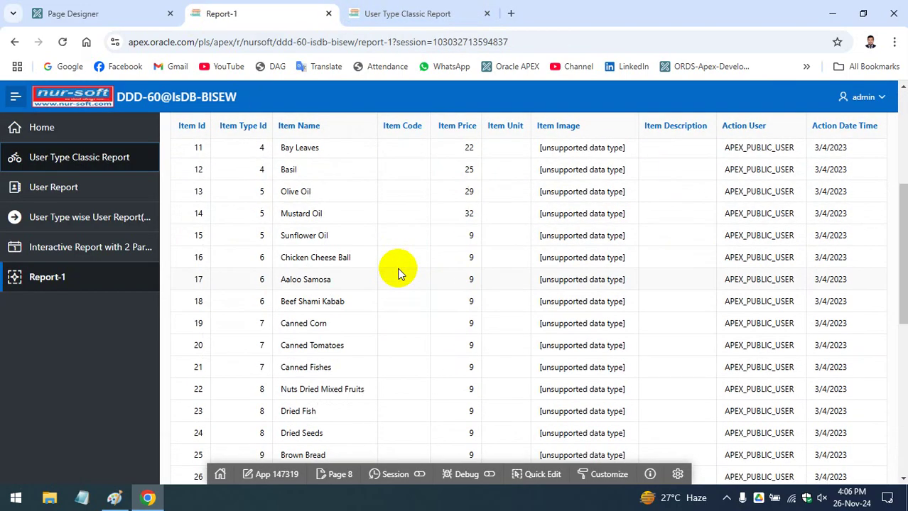
pyautogui.scroll(-5, 401, 269)
pyautogui.scroll(-2, 407, 265)
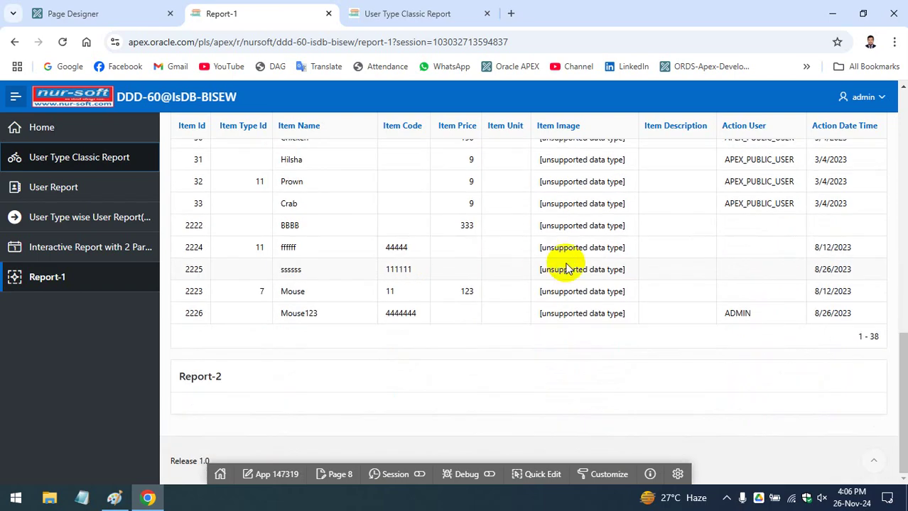
pyautogui.scroll(11, 480, 320)
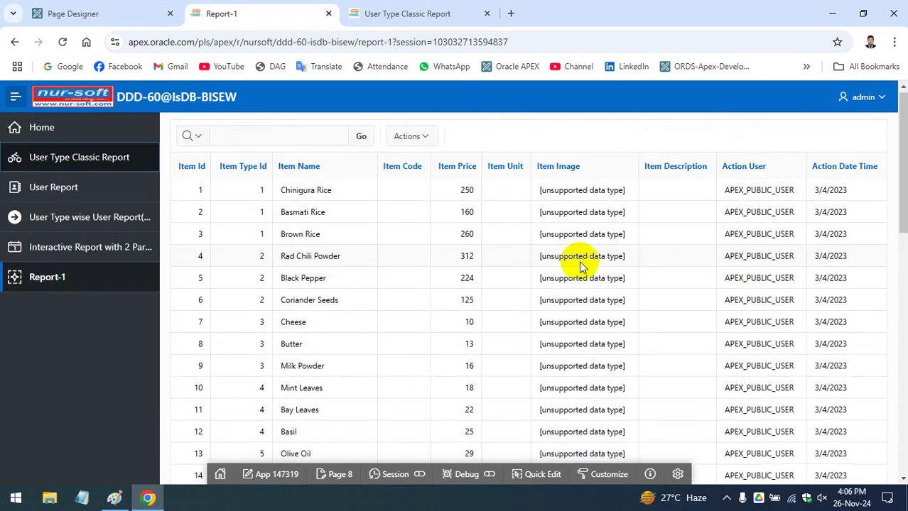
pyautogui.scroll(-11, 579, 258)
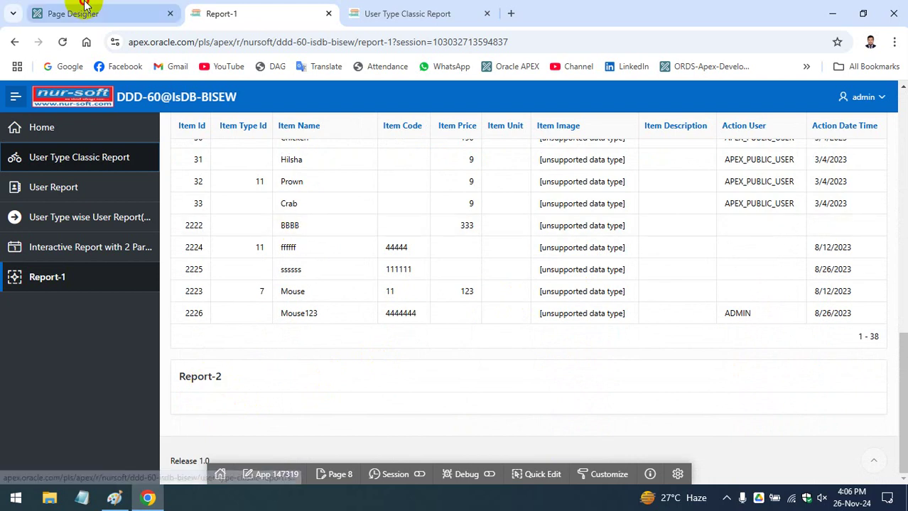
# - Return to the Page Designer, collapse the Report-1 region and select the Report-2 region
pyautogui.click(144, 11)
pyautogui.scroll(-2, 107, 298)
pyautogui.scroll(3, 71, 256)
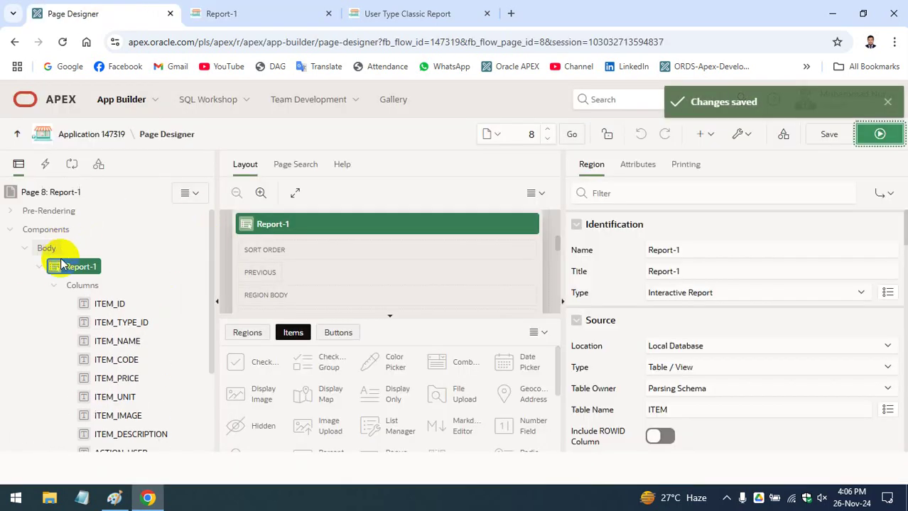
pyautogui.click(39, 267)
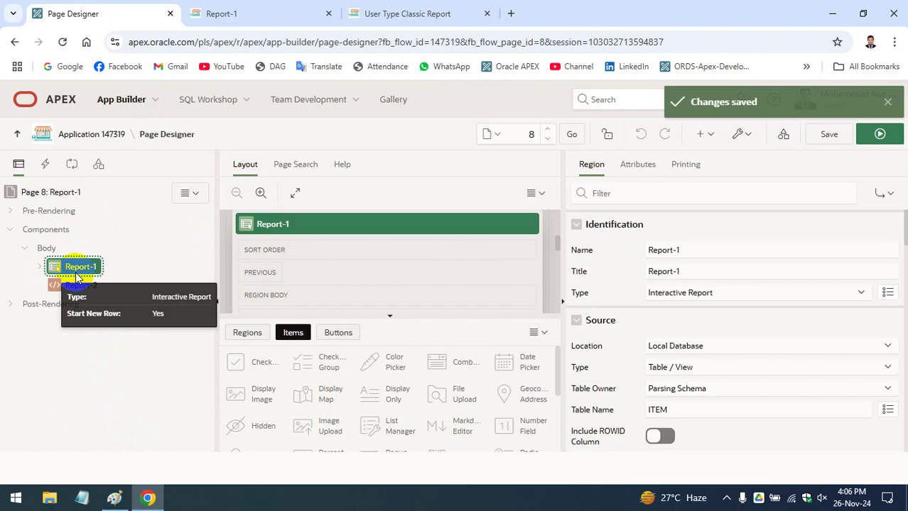
pyautogui.click(79, 286)
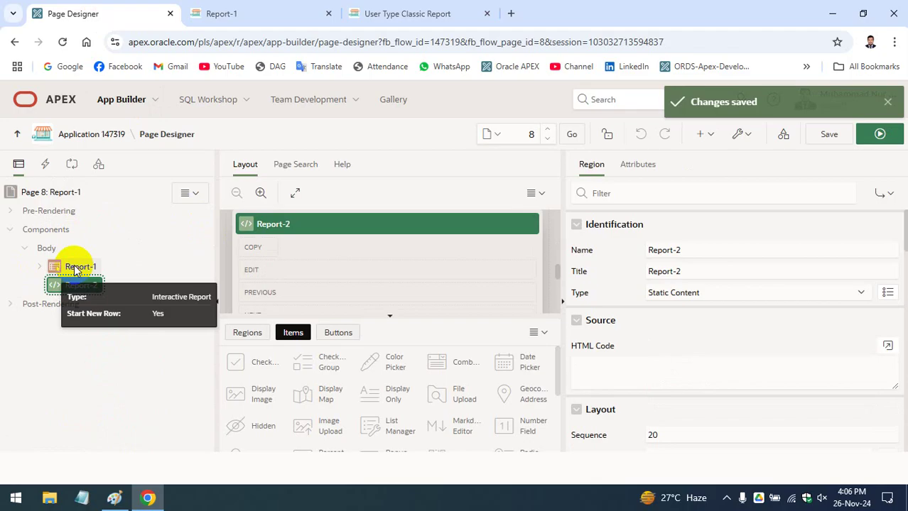
# - Set the Report-2 region's type to Classic Report
pyautogui.moveTo(76, 270); pyautogui.dragTo(77, 269)
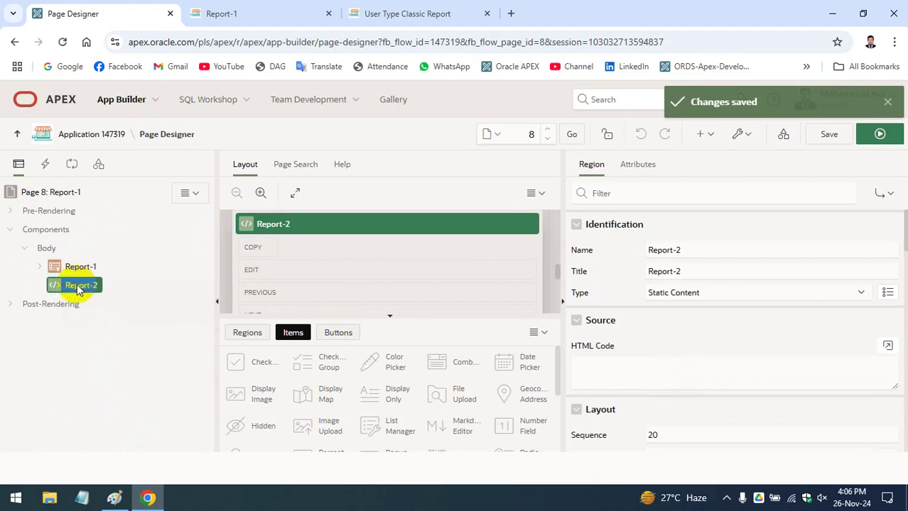
pyautogui.click(733, 293)
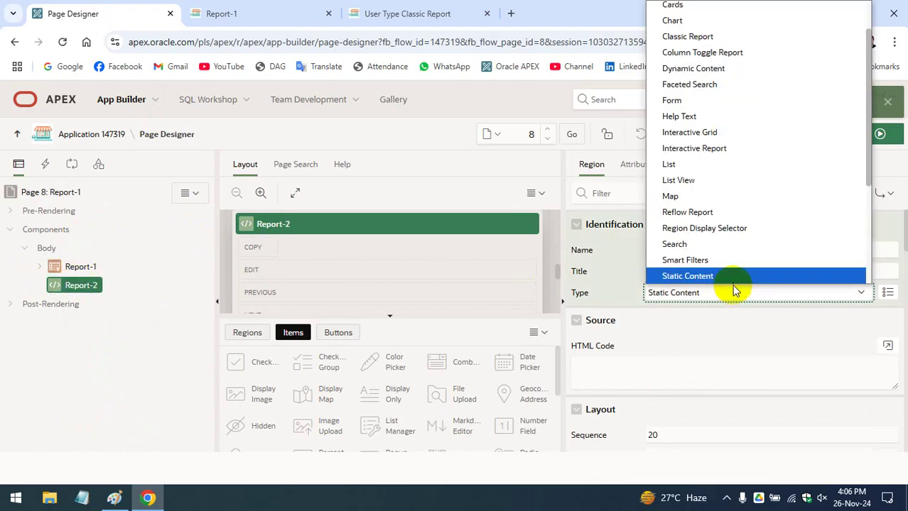
pyautogui.click(703, 37)
# - Set the source type of the Report-2 region to SQL Query
pyautogui.scroll(-2, 742, 323)
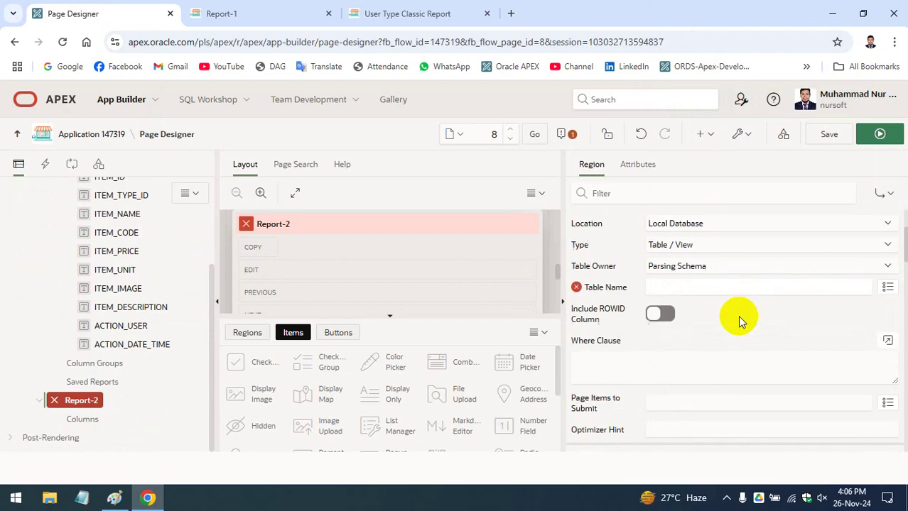
pyautogui.click(712, 240)
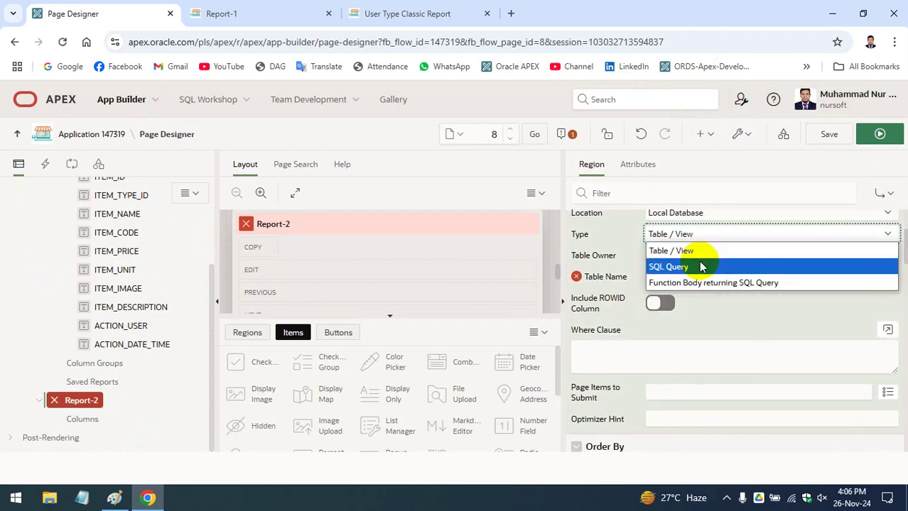
pyautogui.click(707, 249)
pyautogui.click(733, 276)
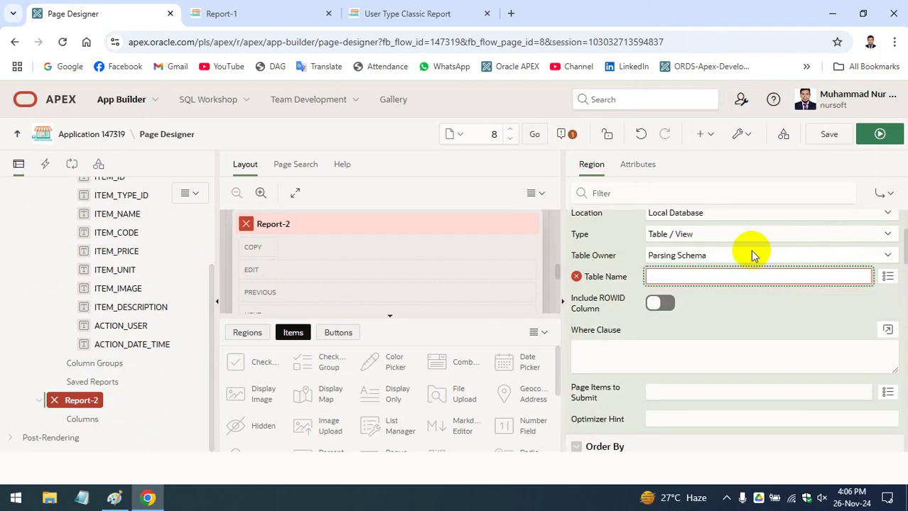
pyautogui.scroll(1, 744, 277)
pyautogui.click(727, 303)
pyautogui.click(713, 333)
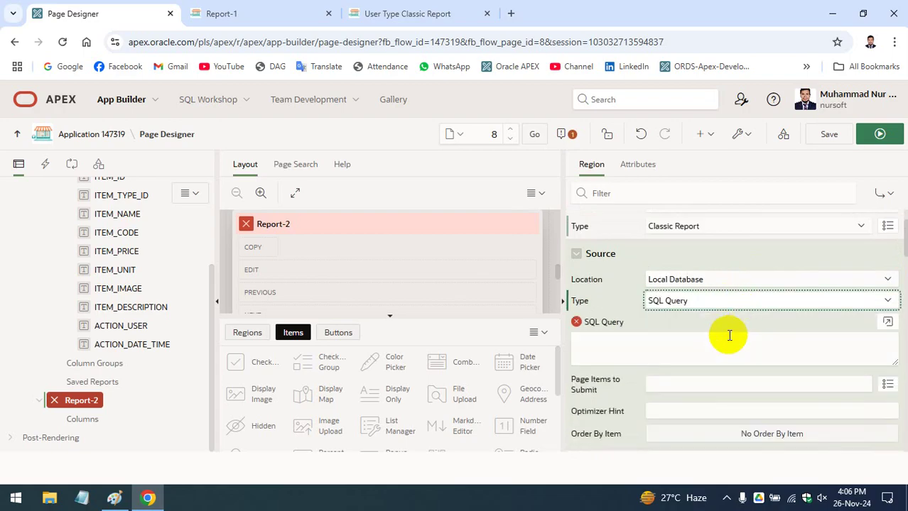
# - Enter "select * from item_type" as the SQL query of the Report-2 region
pyautogui.click(713, 344)
pyautogui.write('select ')
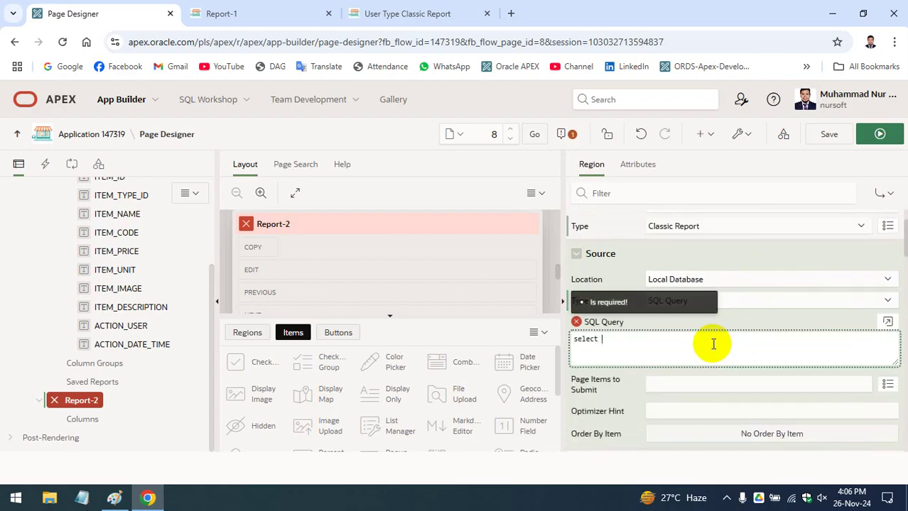
pyautogui.write('* from utem_type')
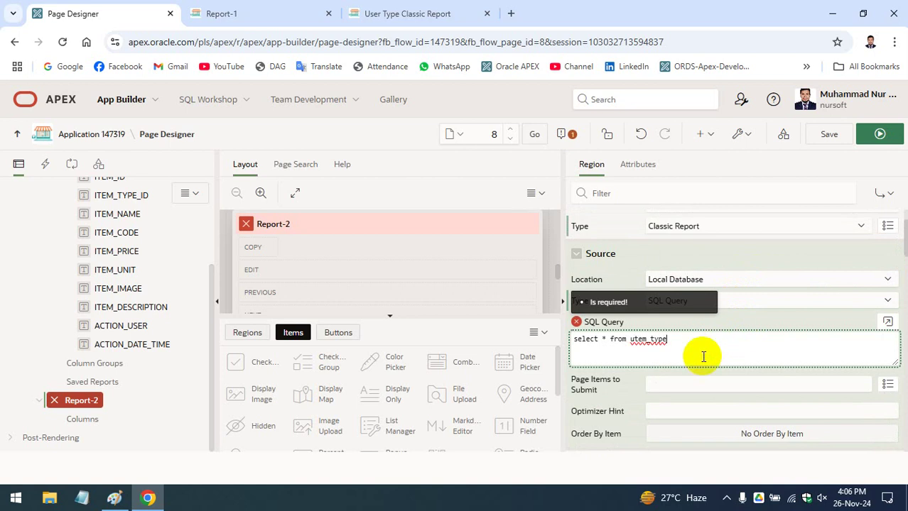
pyautogui.doubleClick(639, 339)
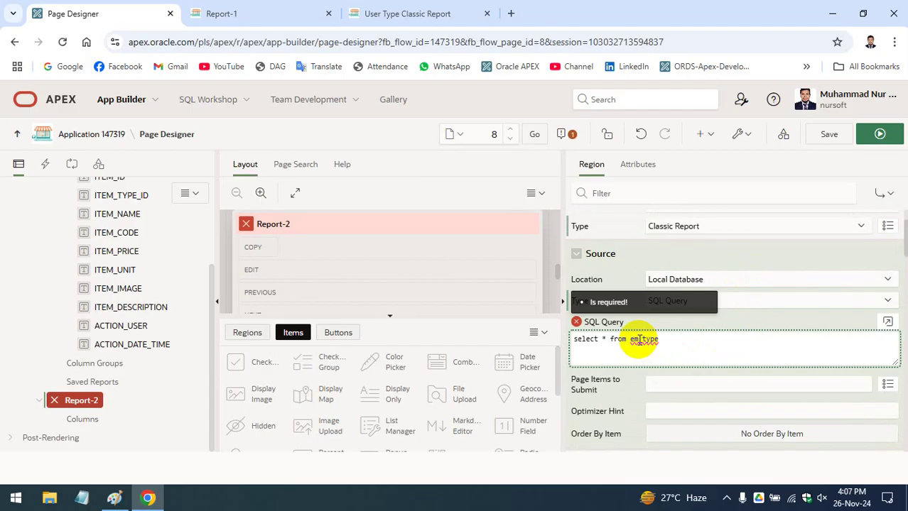
pyautogui.write('item_type')
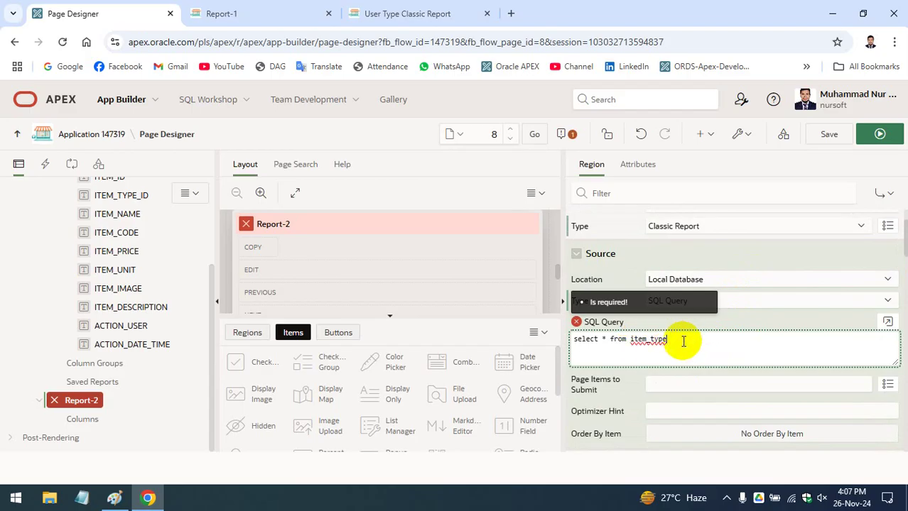
# - Validate the Report-2 query in the code editor and accept it
pyautogui.click(887, 324)
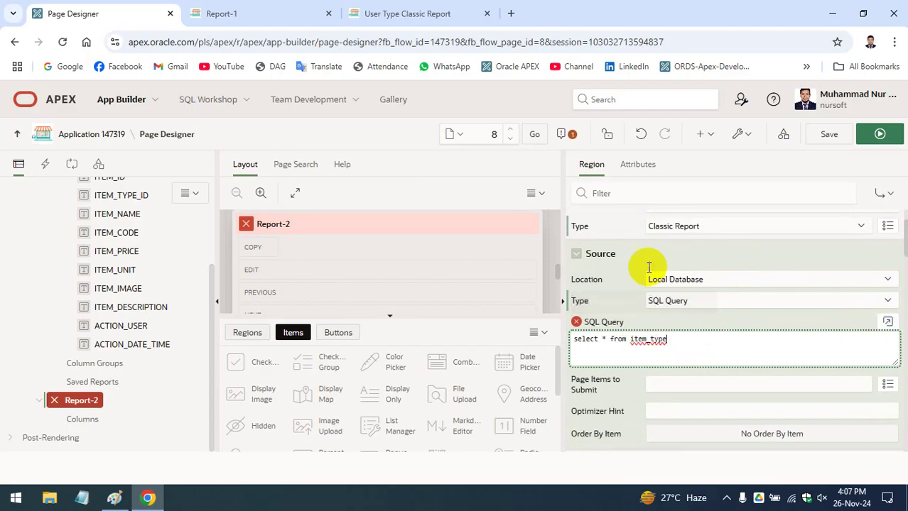
pyautogui.click(186, 161)
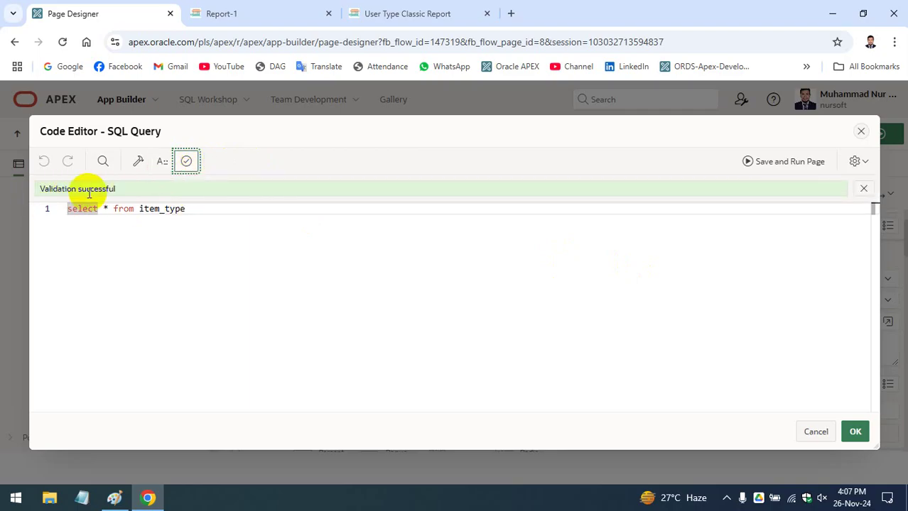
pyautogui.click(854, 432)
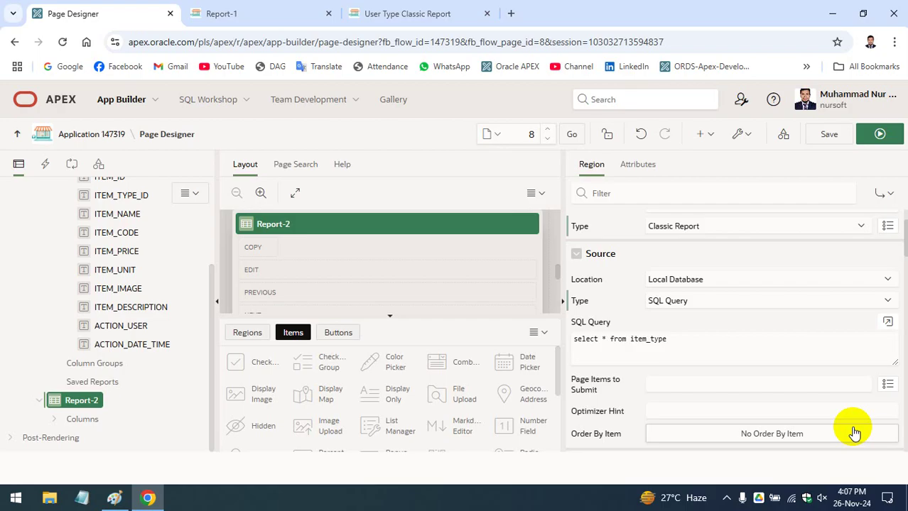
# - Save and run the page, and view the Report-2 rows below the item rows
pyautogui.click(829, 134)
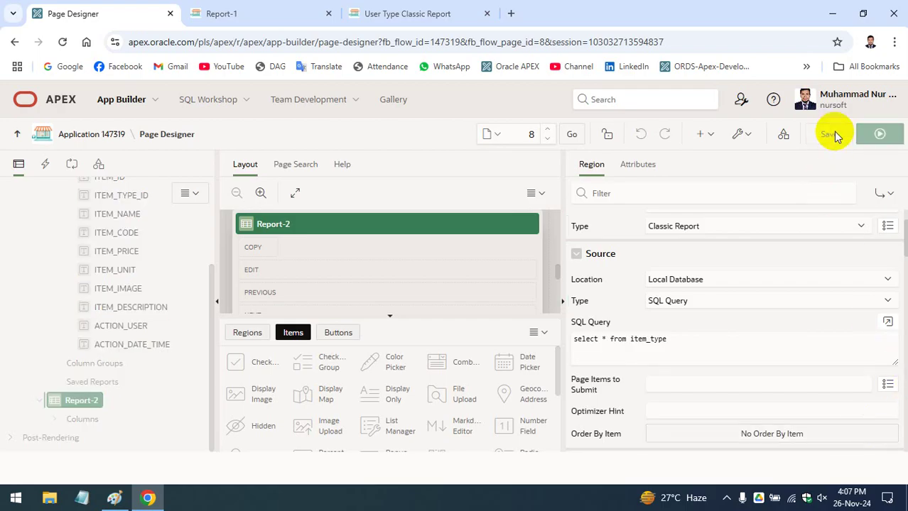
pyautogui.click(865, 134)
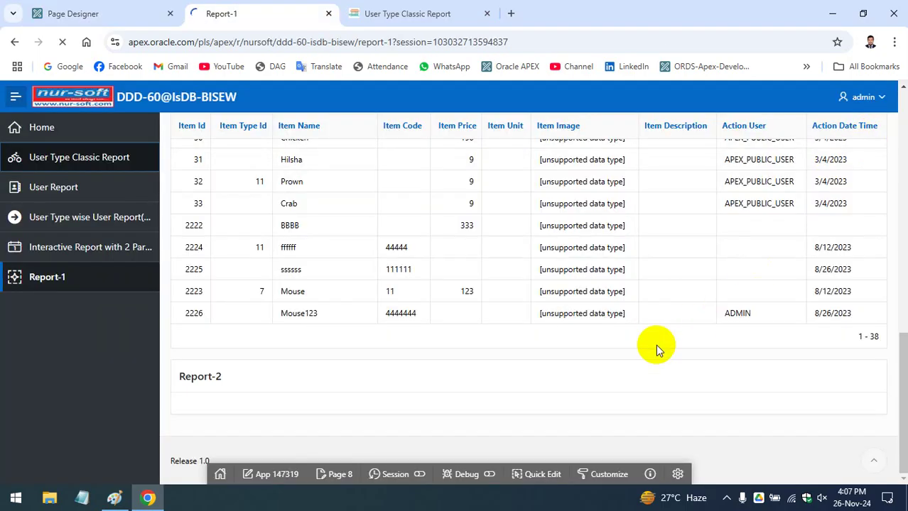
pyautogui.scroll(-12, 660, 340)
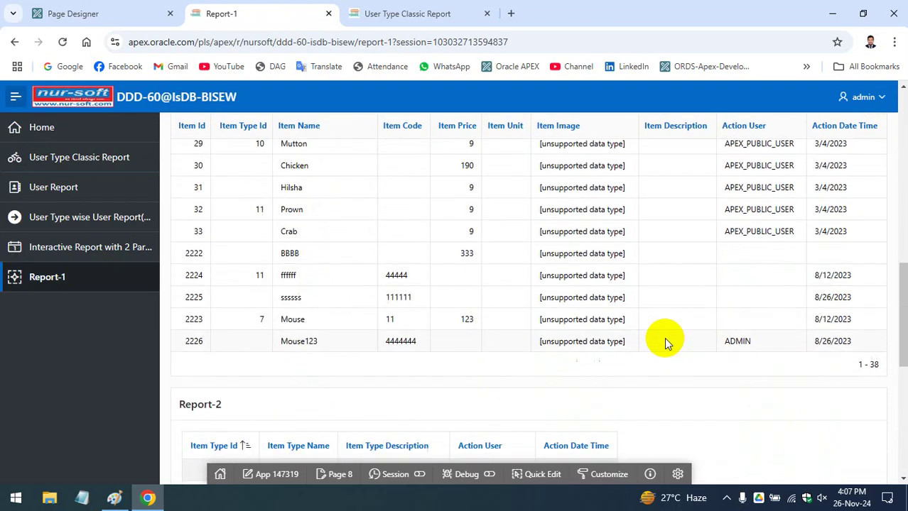
pyautogui.scroll(-2, 664, 337)
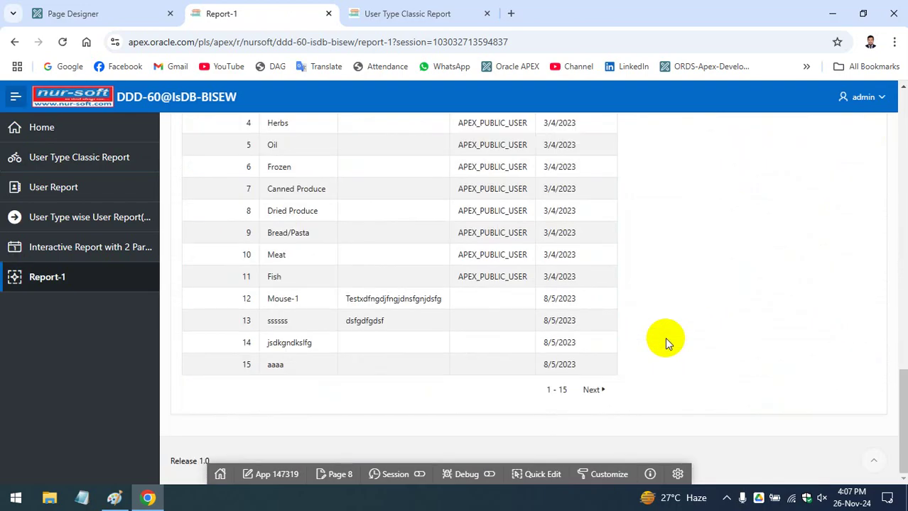
# - Compare the item report at the start of the running page with the Report-2 item types at its end
pyautogui.scroll(2, 665, 338)
pyautogui.scroll(10, 664, 338)
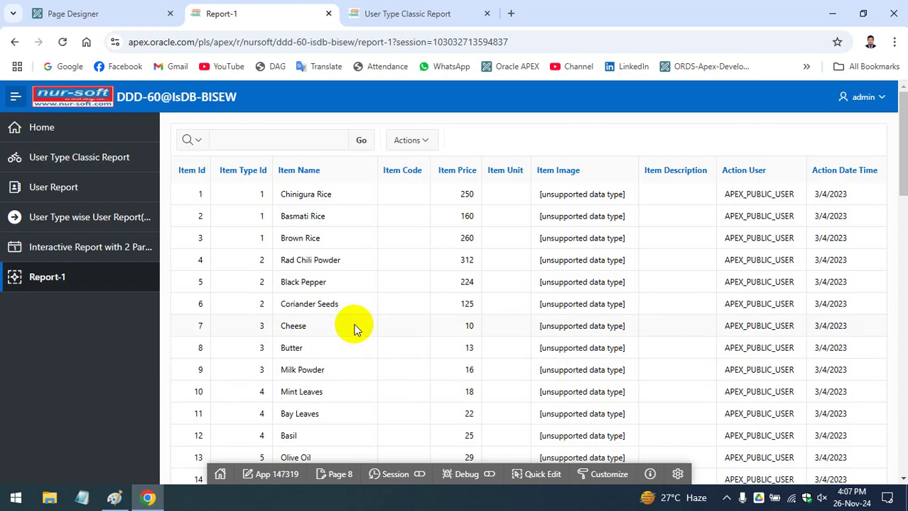
pyautogui.scroll(-10, 361, 241)
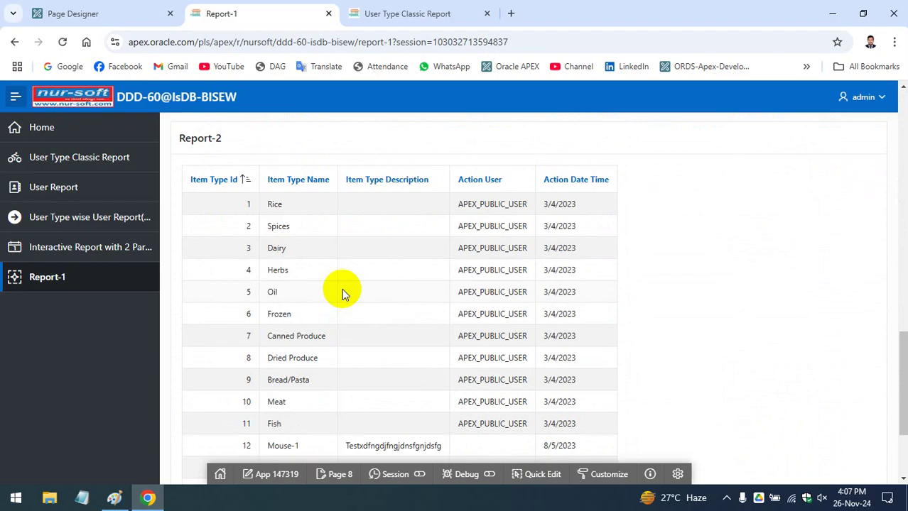
pyautogui.scroll(10, 342, 288)
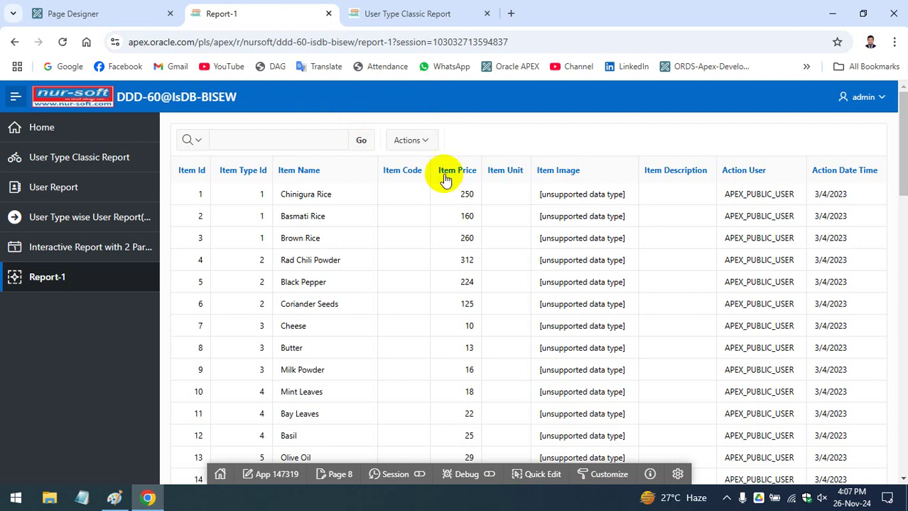
pyautogui.scroll(-3, 455, 300)
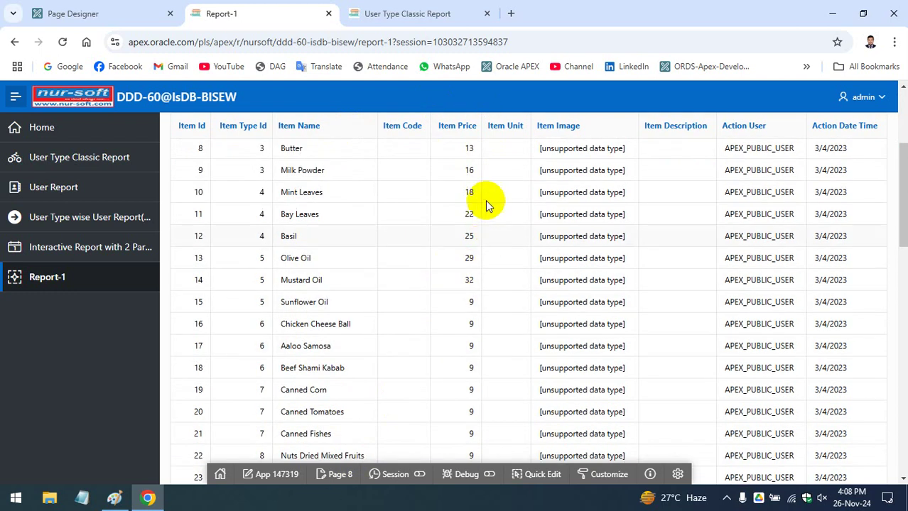
# - Return to the Page Designer, collapse the Report-1 region and inspect the properties of Report-1 and Report-2
pyautogui.click(35, 13)
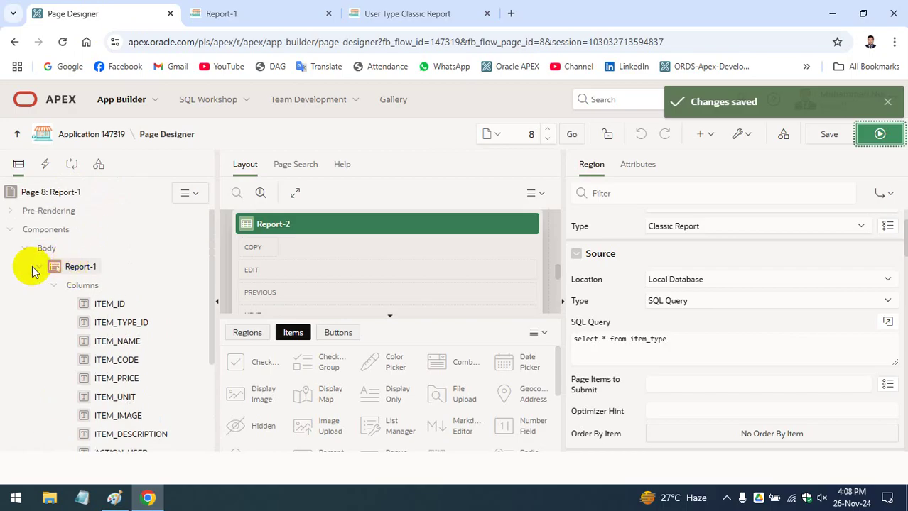
pyautogui.click(48, 267)
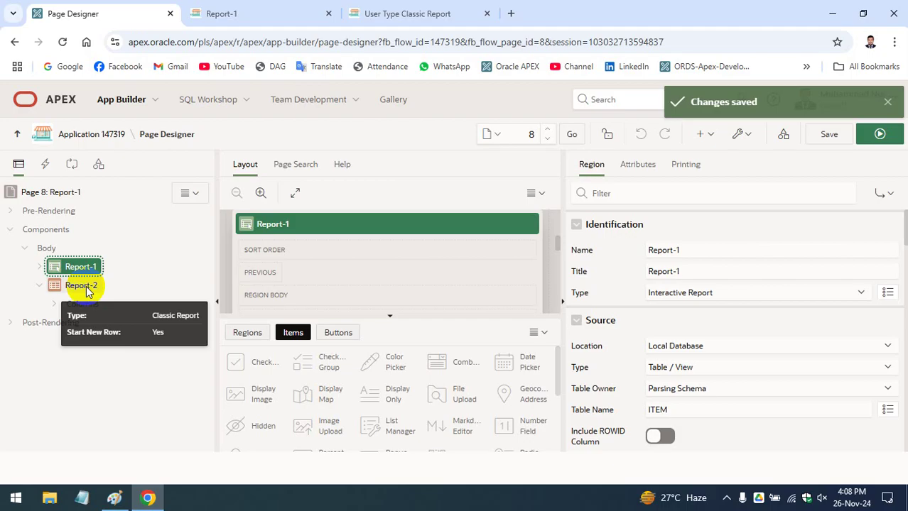
pyautogui.click(86, 285)
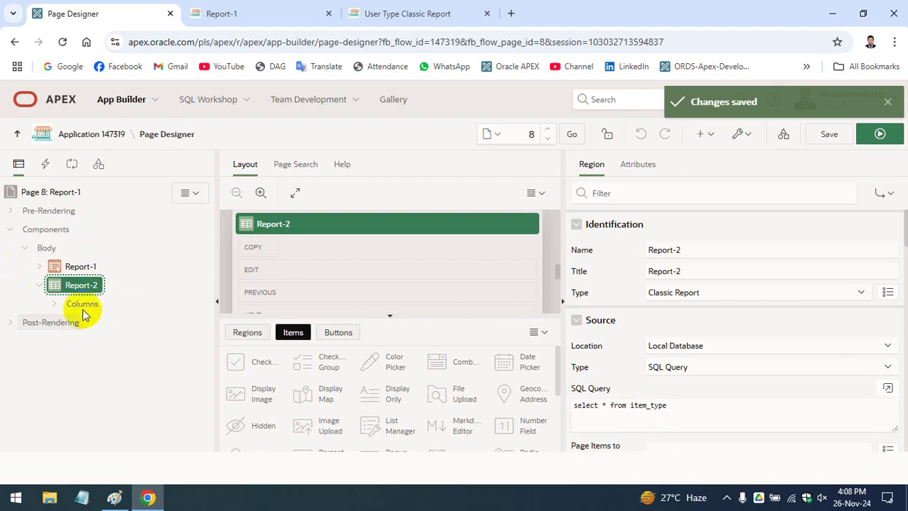
# - Create a new region under Body and move it above the Report-1 region
pyautogui.click(49, 250)
pyautogui.rightClick(49, 250)
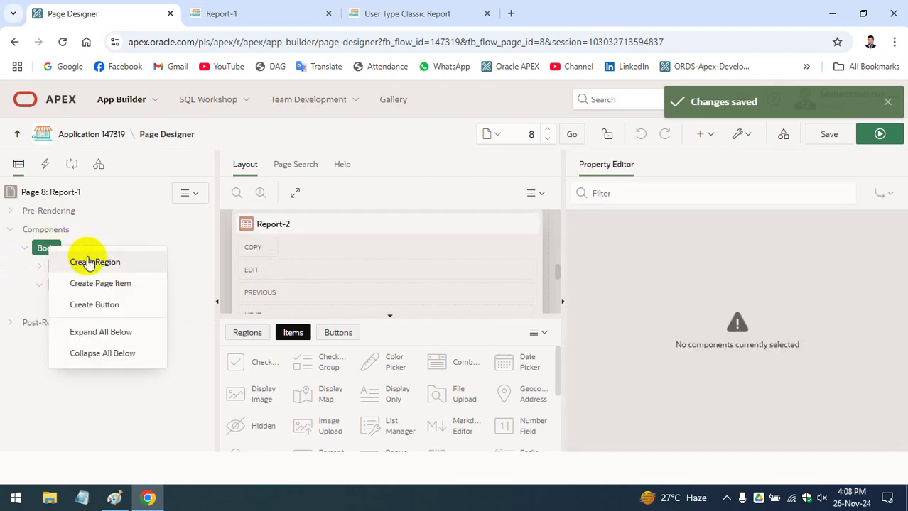
pyautogui.click(100, 271)
pyautogui.moveTo(75, 318); pyautogui.dragTo(69, 271)
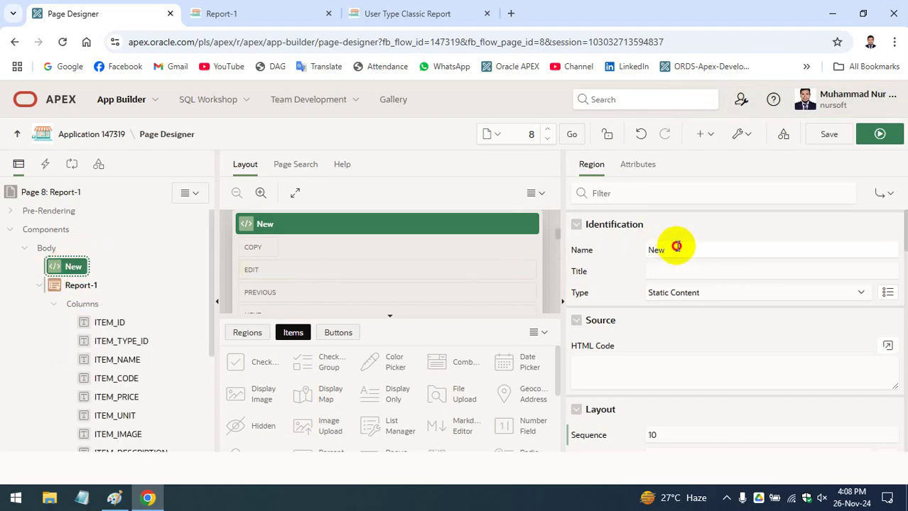
# - Name the new region Parameter
pyautogui.click(596, 250)
pyautogui.write('Para')
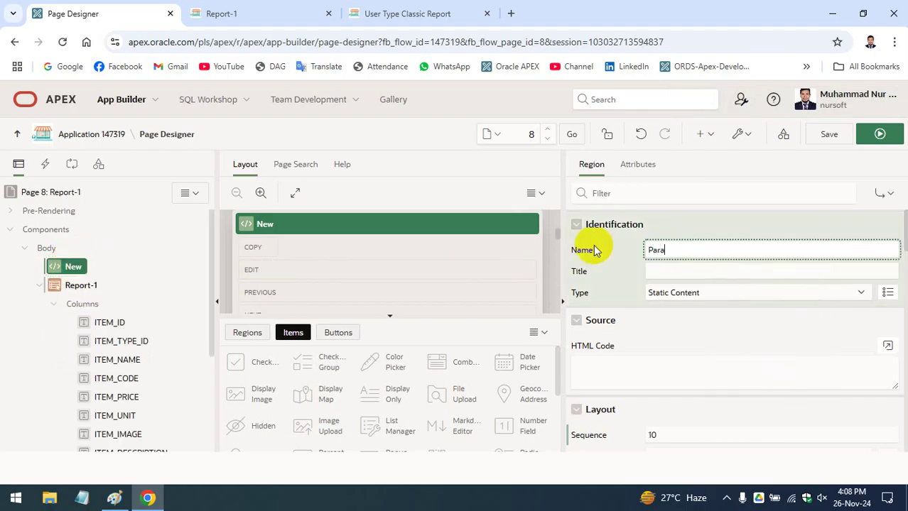
pyautogui.write('meter')
pyautogui.click(116, 380)
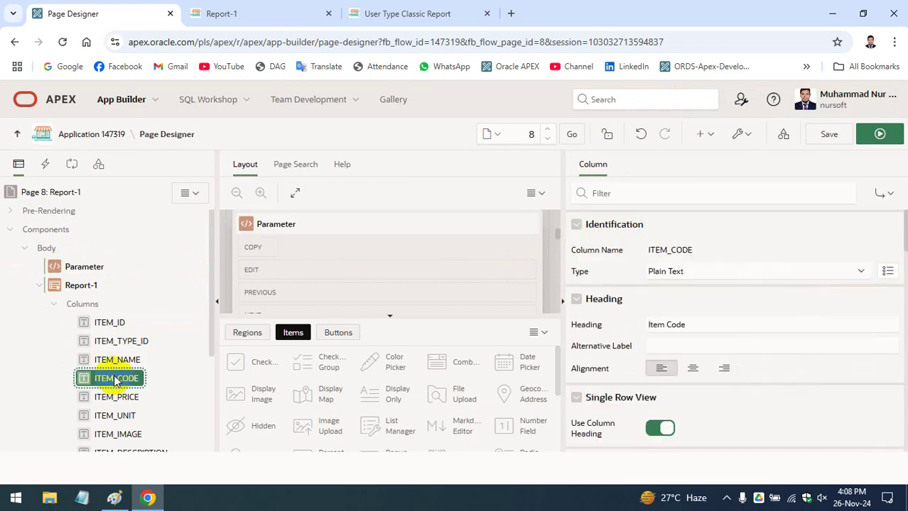
# - Copy the region's name Parameter into its title and save the page
pyautogui.click(85, 266)
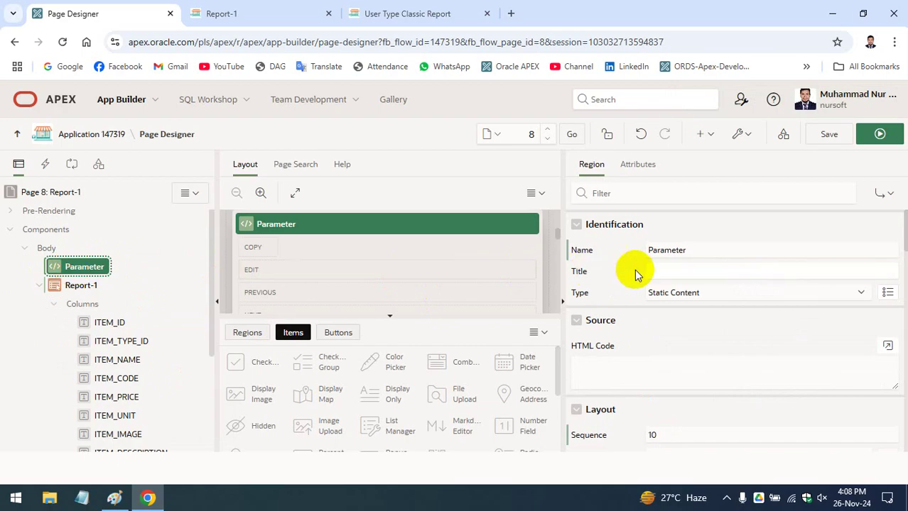
pyautogui.moveTo(706, 251); pyautogui.dragTo(642, 252)
pyautogui.hotkey('ctrl', 'c')
pyautogui.click(666, 271)
pyautogui.hotkey('ctrl', 'v')
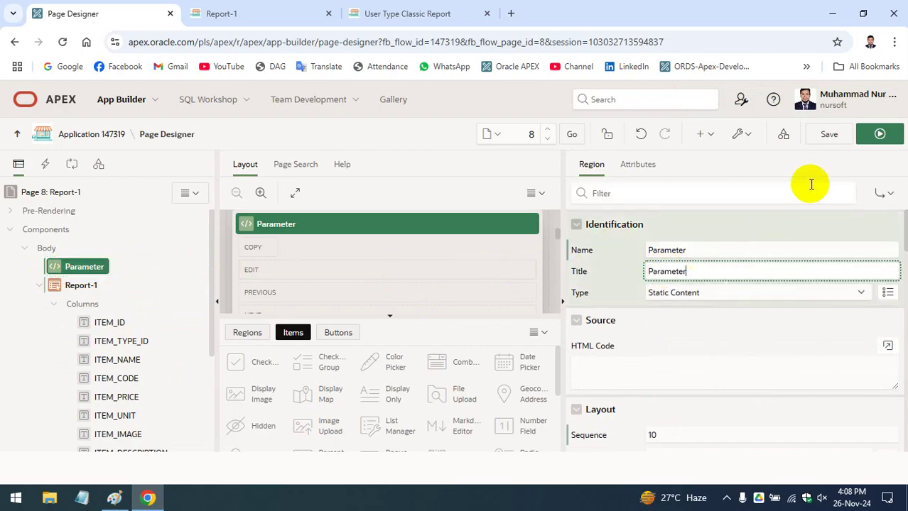
pyautogui.click(828, 134)
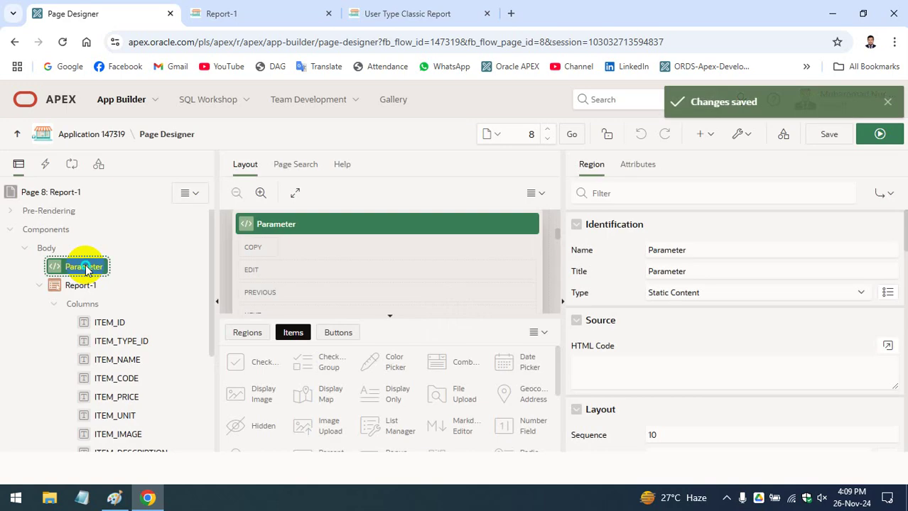
# - Create a page item in the Parameter region, named P8_ITEM_TYPE and labelled Item Type
pyautogui.rightClick(84, 268)
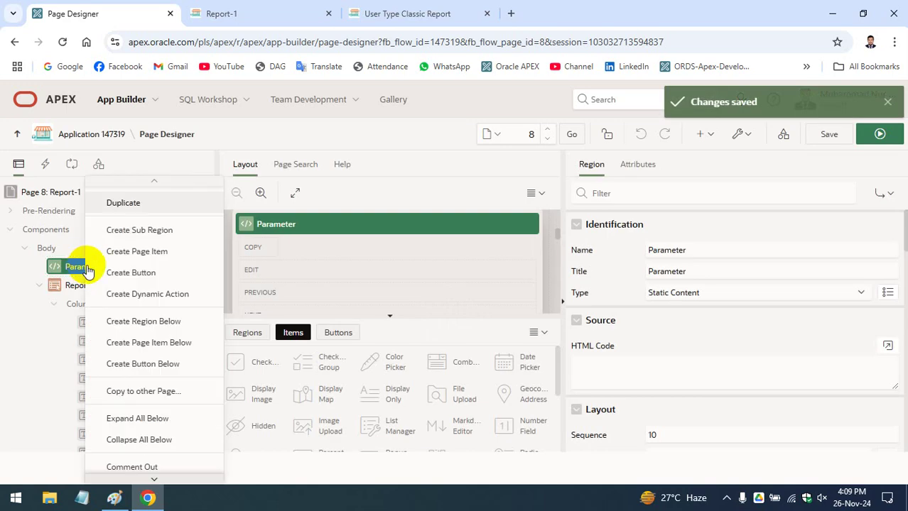
pyautogui.click(146, 252)
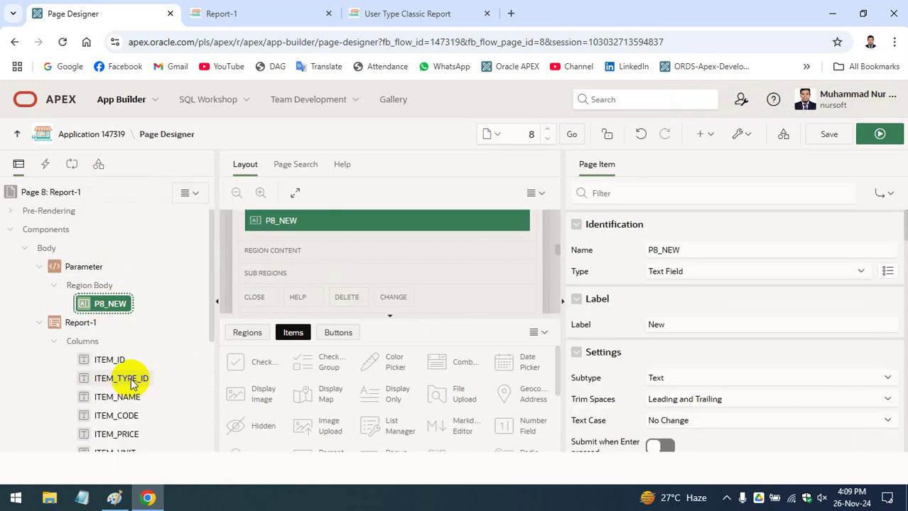
pyautogui.click(711, 253)
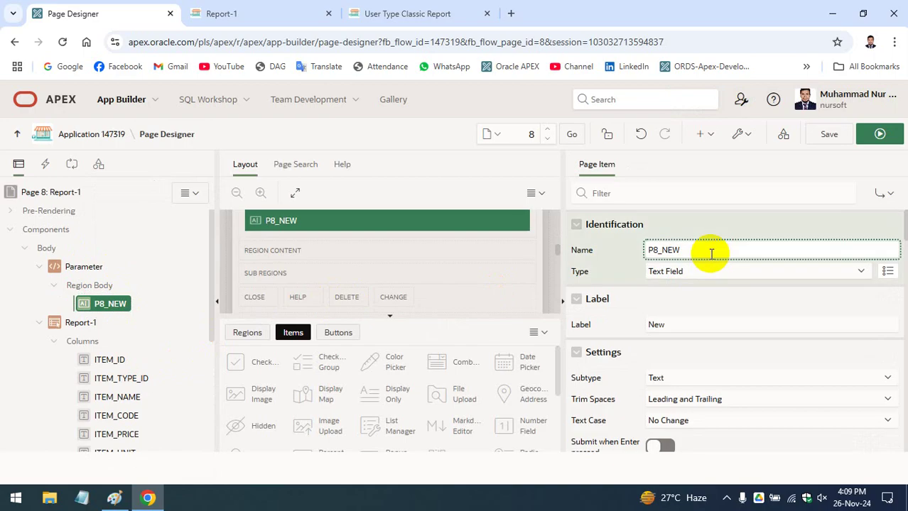
pyautogui.press('BackSpace')
pyautogui.press('BackSpace')
pyautogui.write('ITEM_TYPE')
pyautogui.doubleClick(728, 327)
pyautogui.write('Item Type')
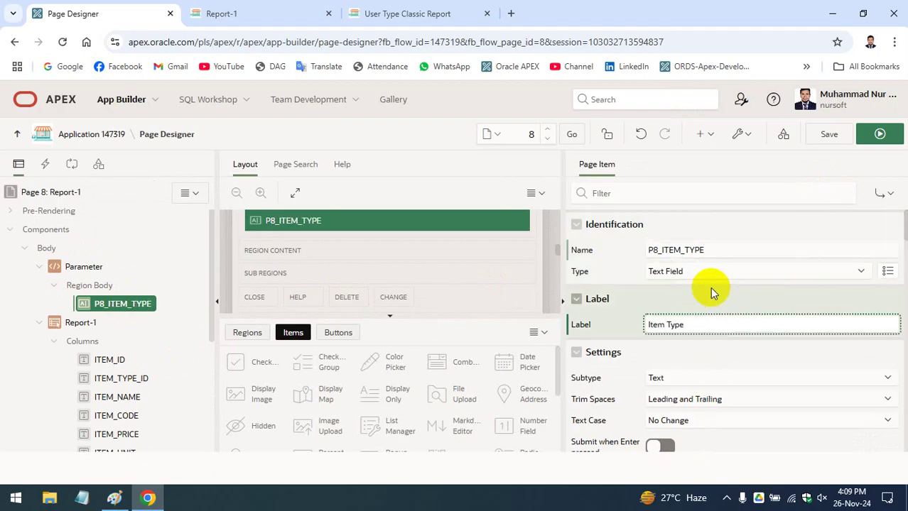
# - Change the P8_ITEM_TYPE item to a Select List and set its page action on selection to Submit Page
pyautogui.click(746, 273)
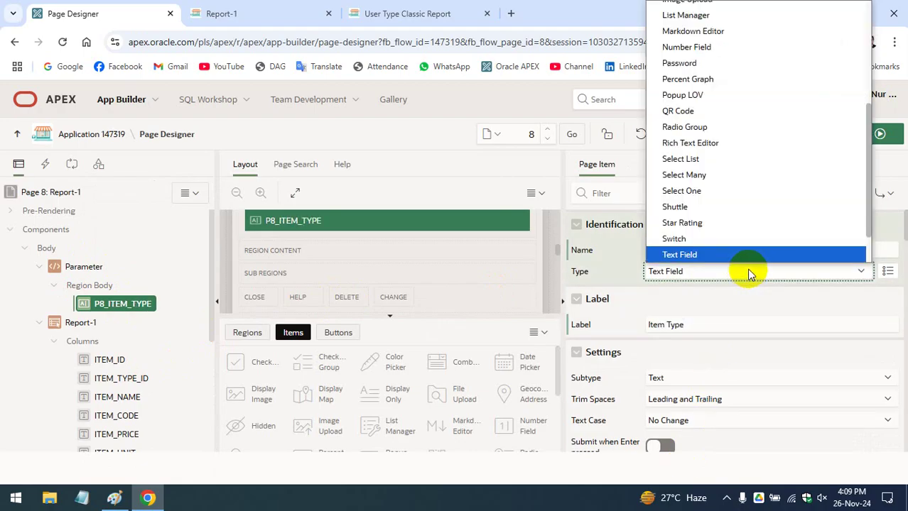
pyautogui.click(738, 159)
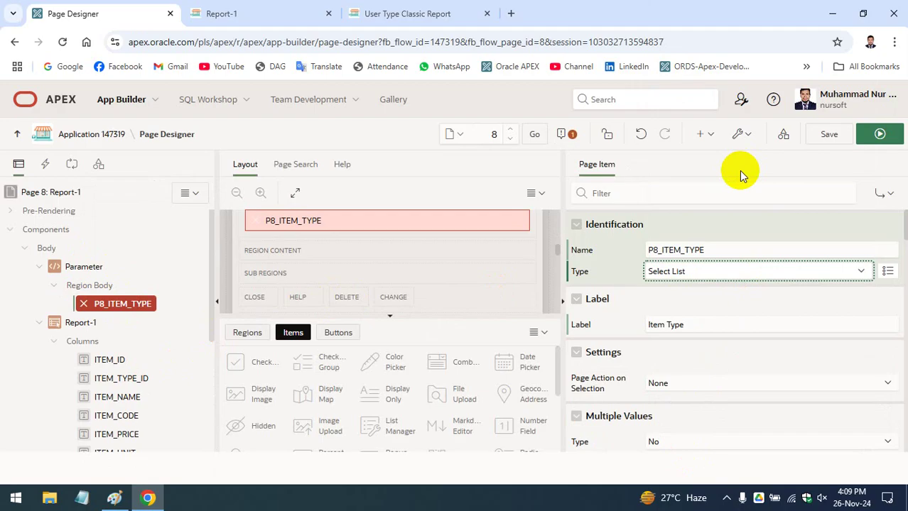
pyautogui.scroll(-2, 719, 254)
pyautogui.click(732, 249)
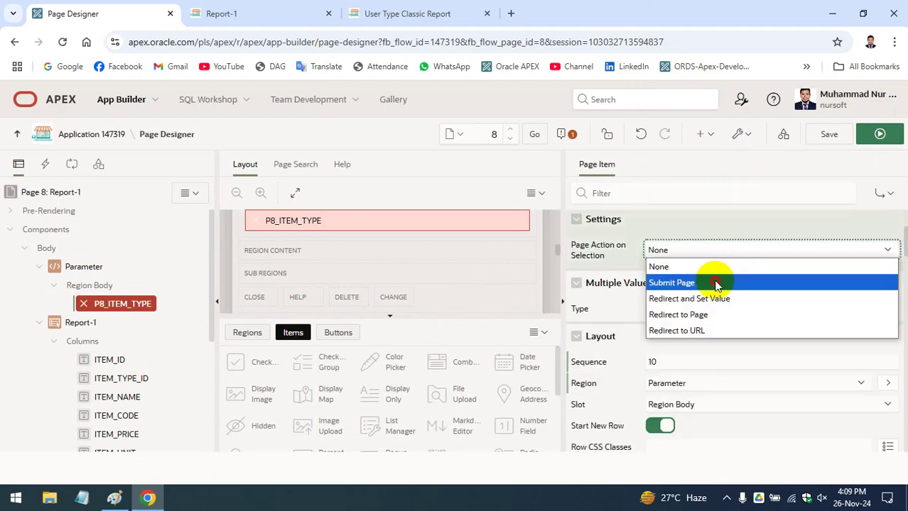
pyautogui.click(717, 283)
# - Set the appearance template of P8_ITEM_TYPE to Optional
pyautogui.scroll(-4, 719, 280)
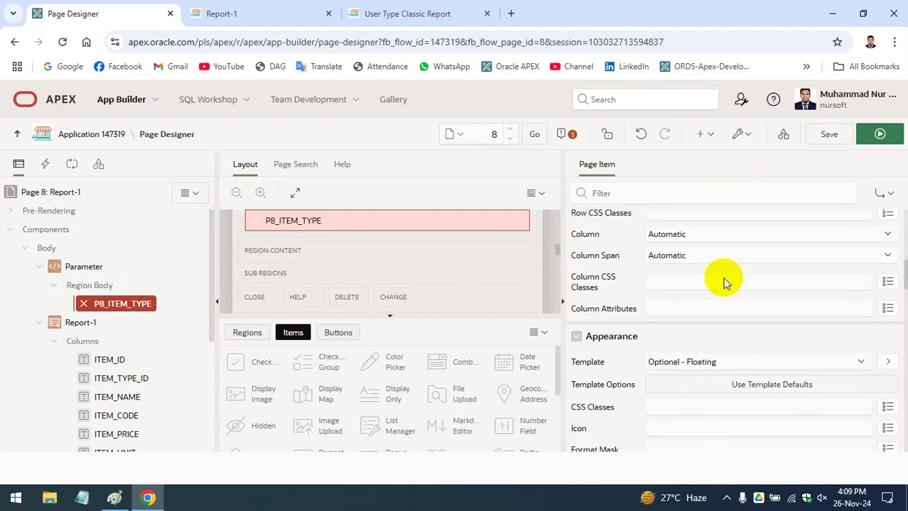
pyautogui.scroll(-3, 723, 277)
pyautogui.scroll(2, 729, 257)
pyautogui.click(731, 294)
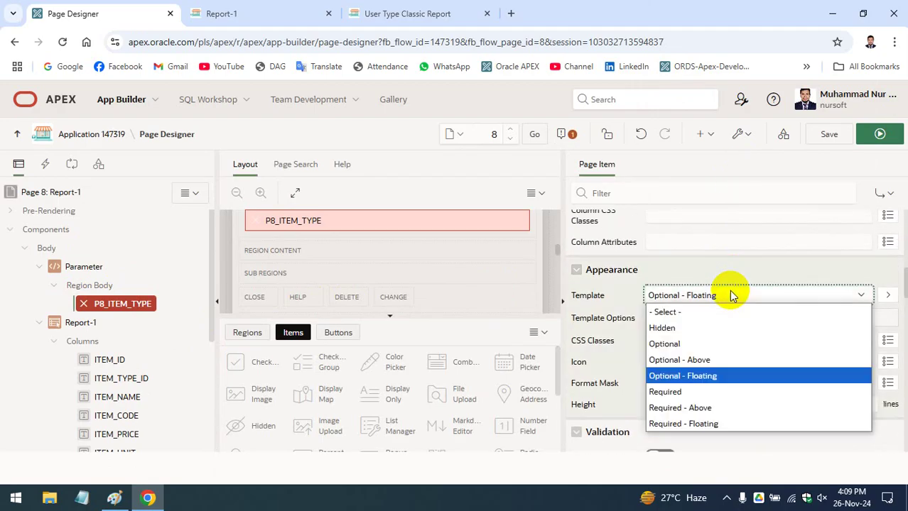
pyautogui.click(713, 344)
pyautogui.scroll(-4, 714, 334)
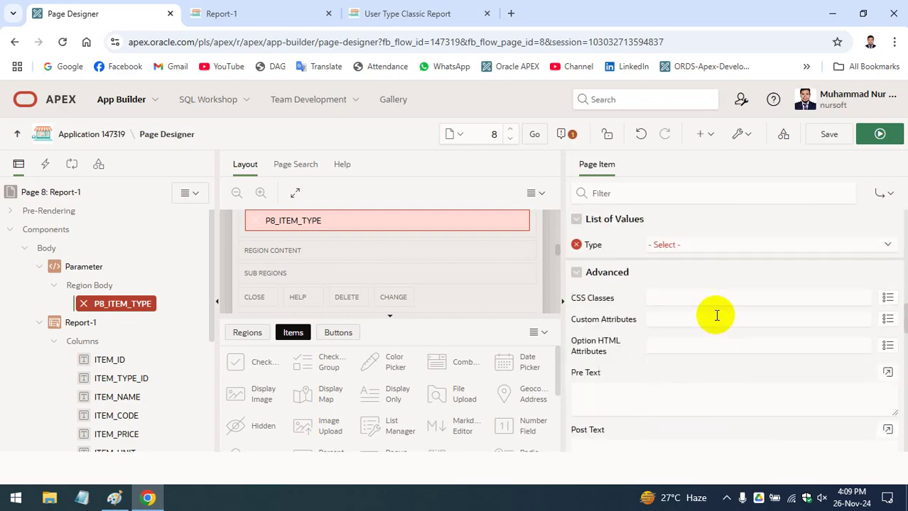
pyautogui.click(731, 249)
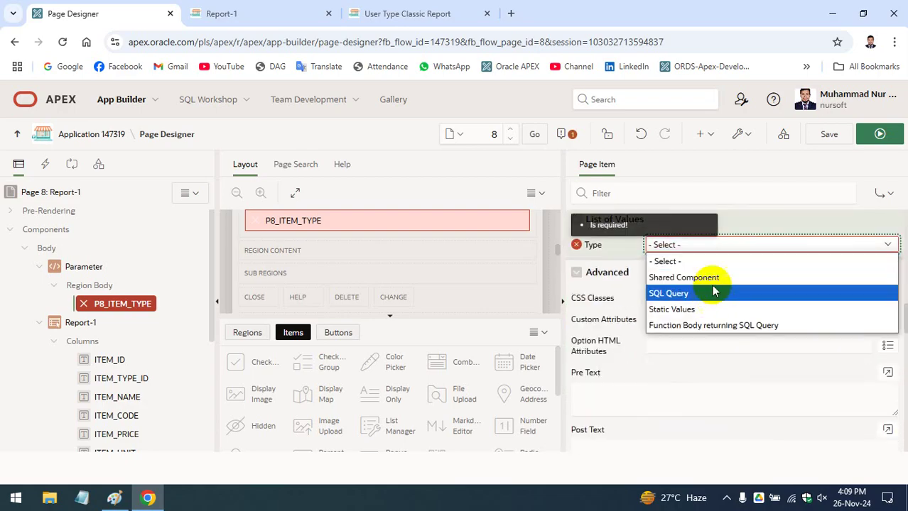
pyautogui.click(713, 278)
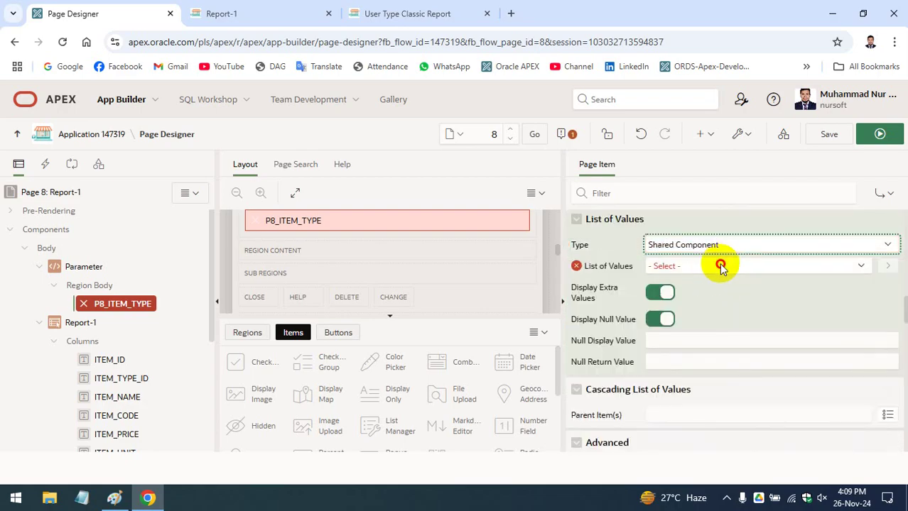
pyautogui.click(720, 266)
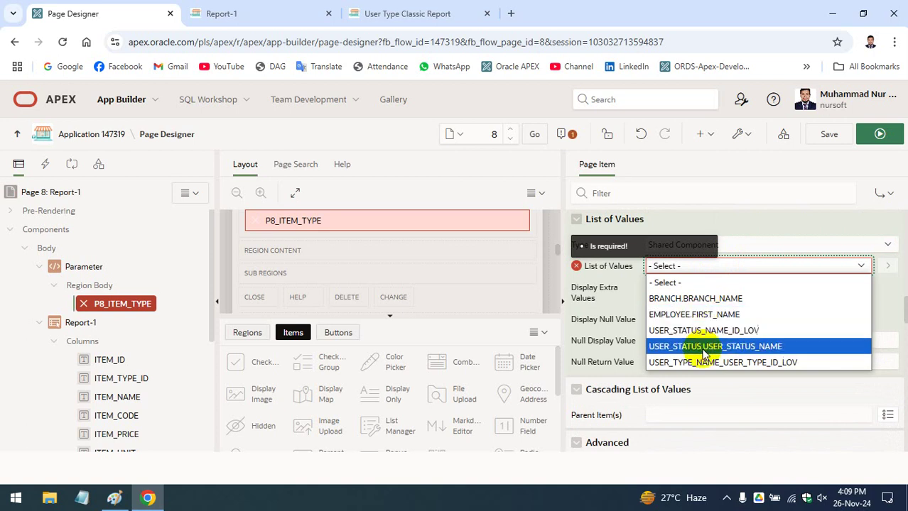
pyautogui.click(712, 271)
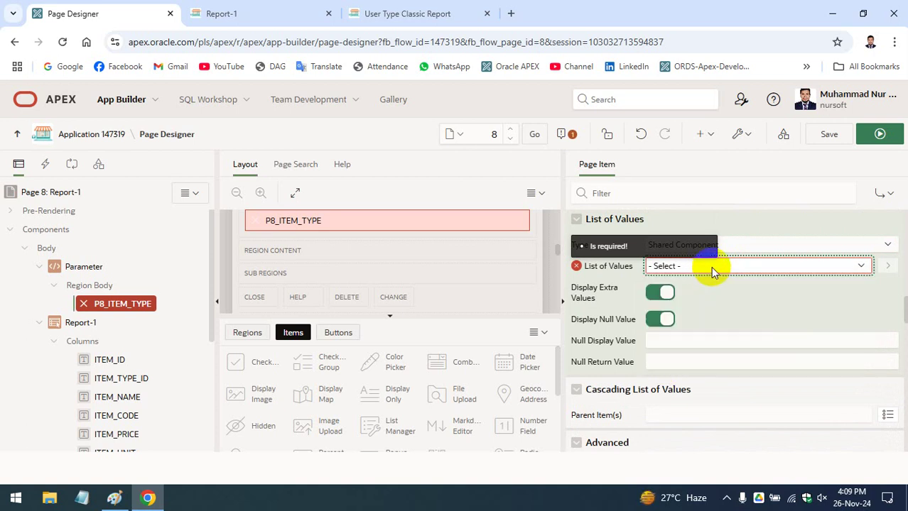
# - Set the list of values type of P8_ITEM_TYPE to SQL Query
pyautogui.scroll(2, 710, 284)
pyautogui.click(696, 380)
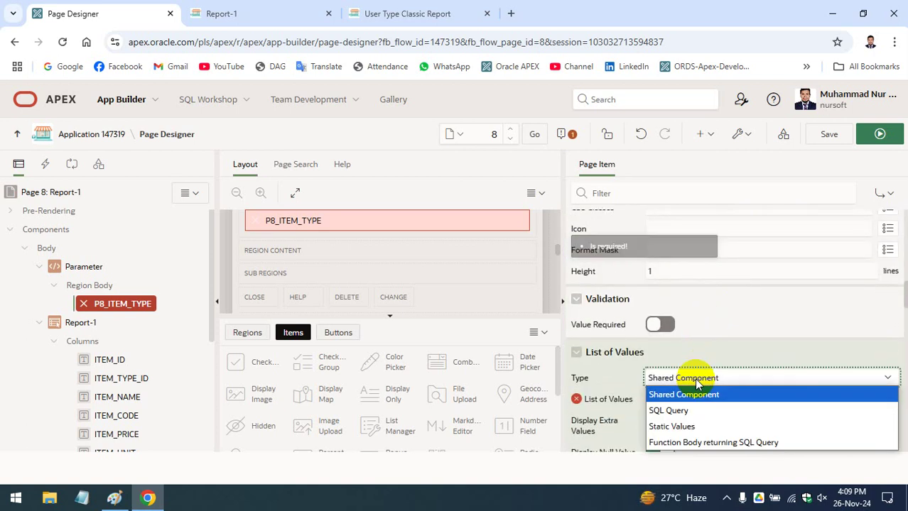
pyautogui.click(697, 410)
pyautogui.scroll(-2, 669, 341)
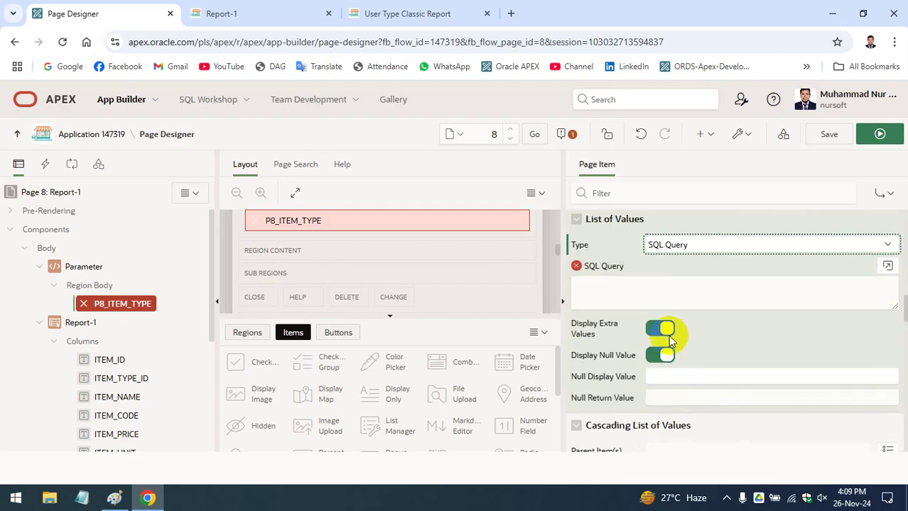
# - Write the first line of the list of values query as "select item_type_name, item_type_id" in the code editor
pyautogui.click(662, 285)
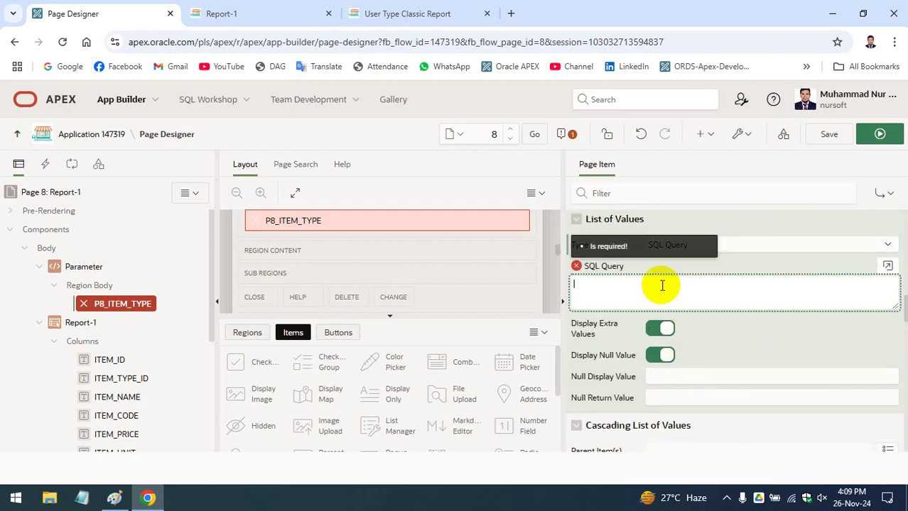
pyautogui.write('select item')
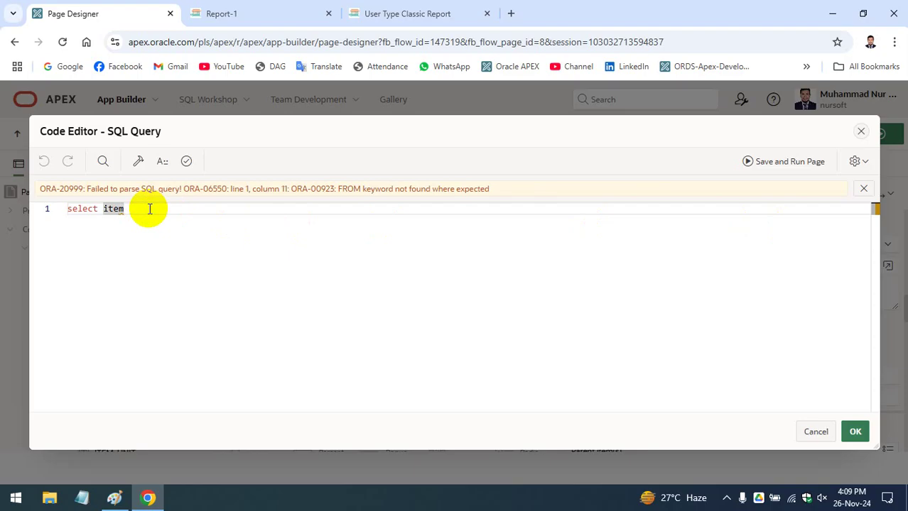
pyautogui.write('_type')
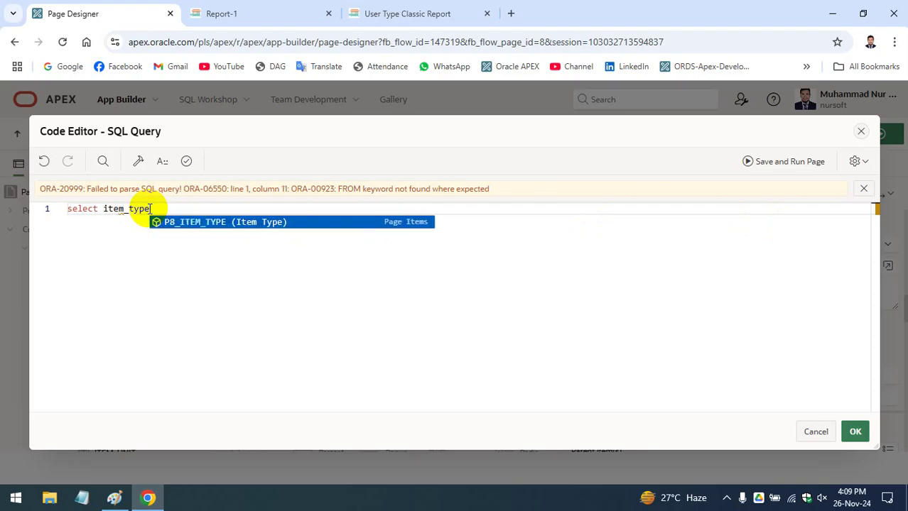
pyautogui.write(' name,')
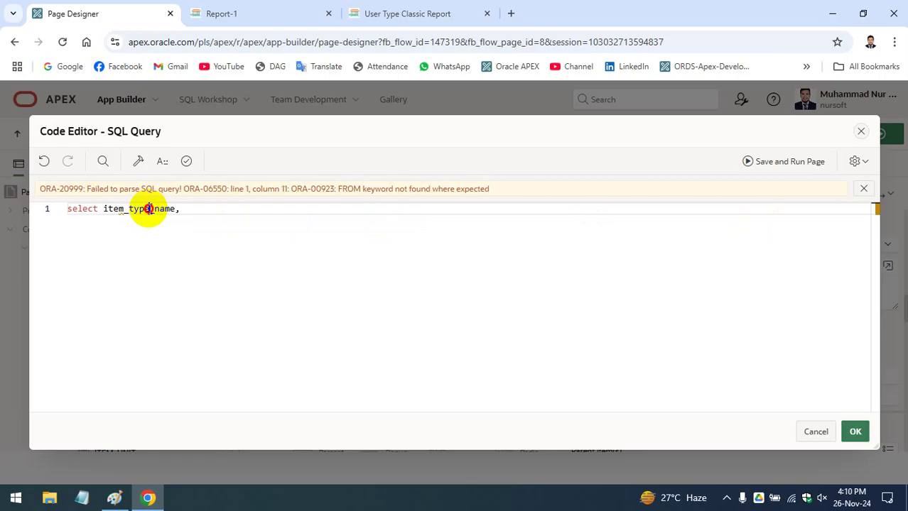
pyautogui.doubleClick(149, 209)
pyautogui.hotkey('ctrl', 'c')
pyautogui.click(196, 207)
pyautogui.hotkey('ctrl', 'v')
pyautogui.press('BackSpace')
pyautogui.press('BackSpace')
pyautogui.press('BackSpace')
pyautogui.press('BackSpace')
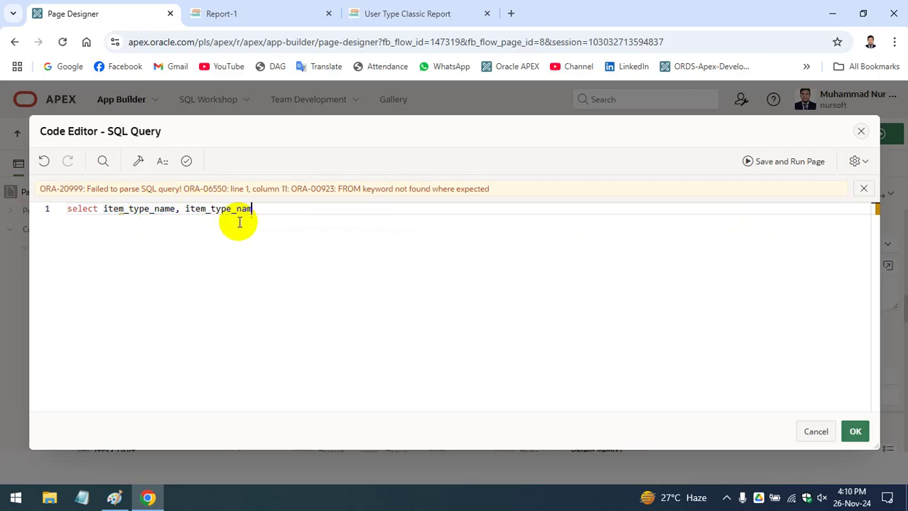
pyautogui.write('id')
# - Complete the query with "from item_type" on a second line, then validate and accept it
pyautogui.press('Return')
pyautogui.write('from')
pyautogui.hotkey('ctrl', 'v')
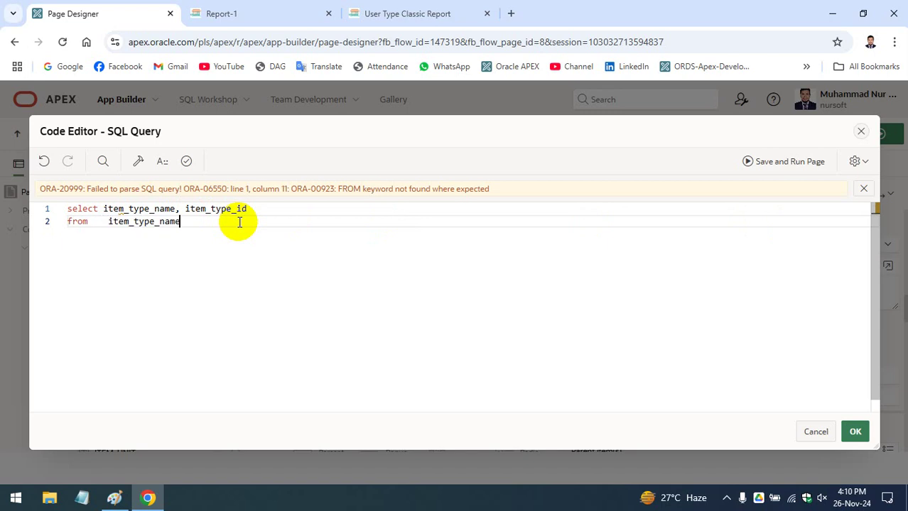
pyautogui.press('BackSpace')
pyautogui.press('BackSpace')
pyautogui.press('BackSpace')
pyautogui.press('BackSpace')
pyautogui.press('BackSpace')
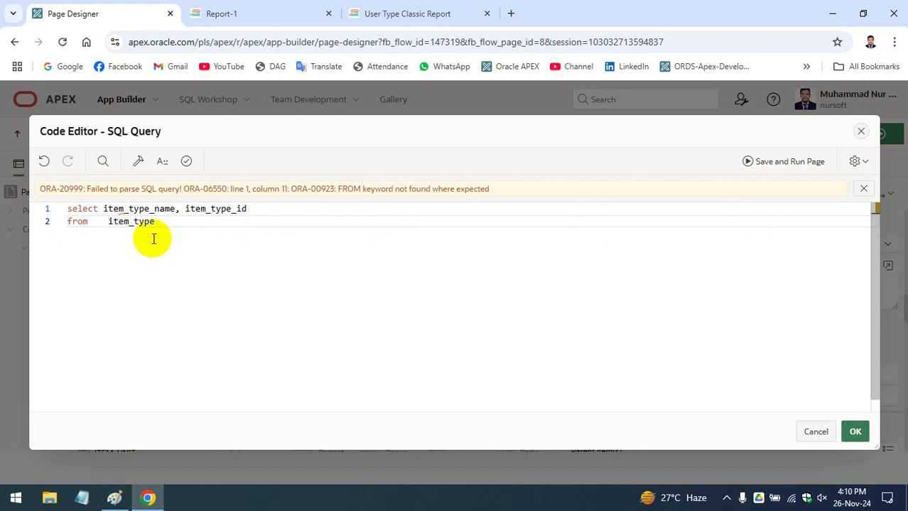
pyautogui.click(108, 221)
pyautogui.press('BackSpace')
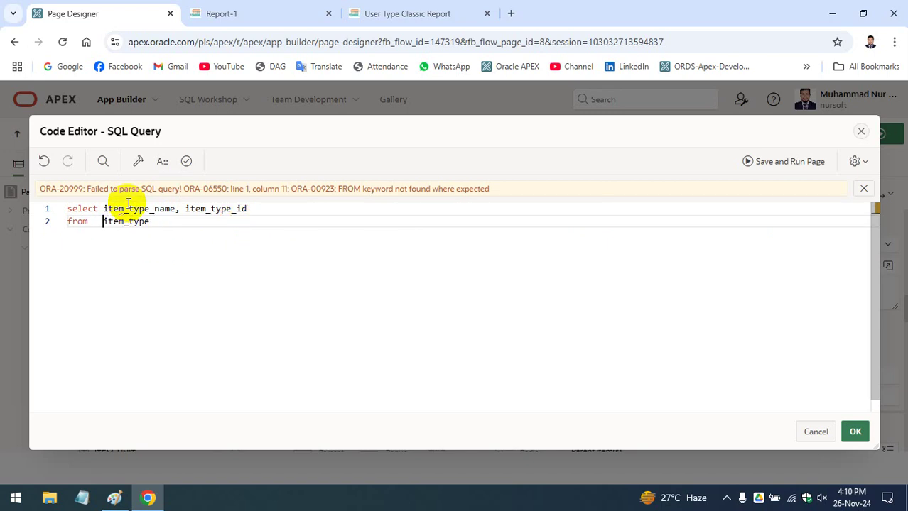
pyautogui.click(162, 221)
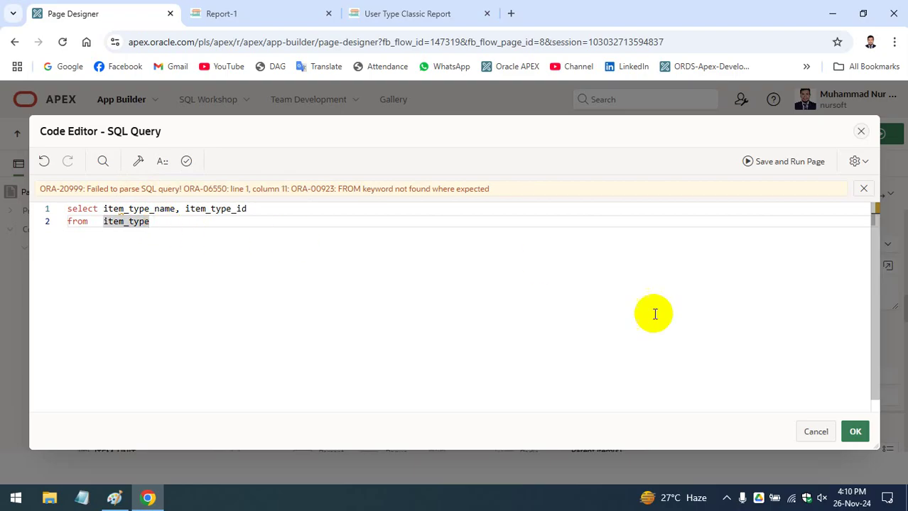
pyautogui.click(186, 161)
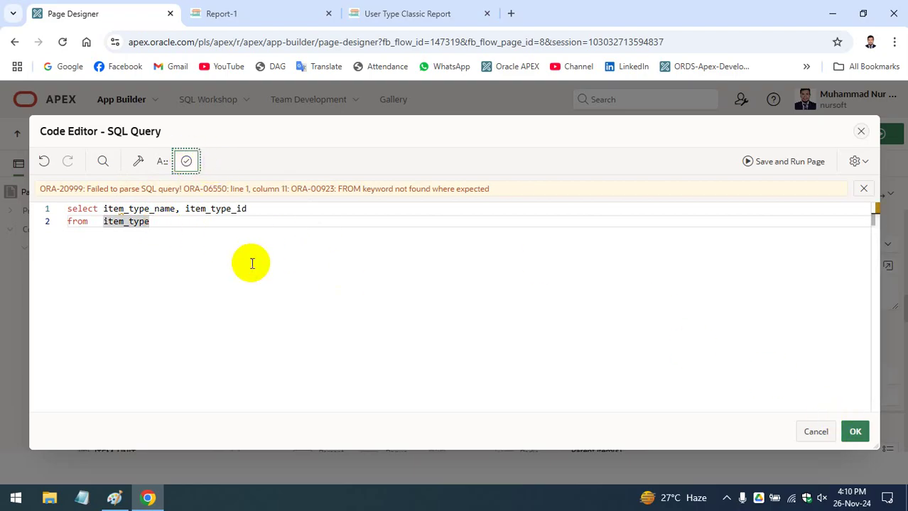
pyautogui.click(856, 432)
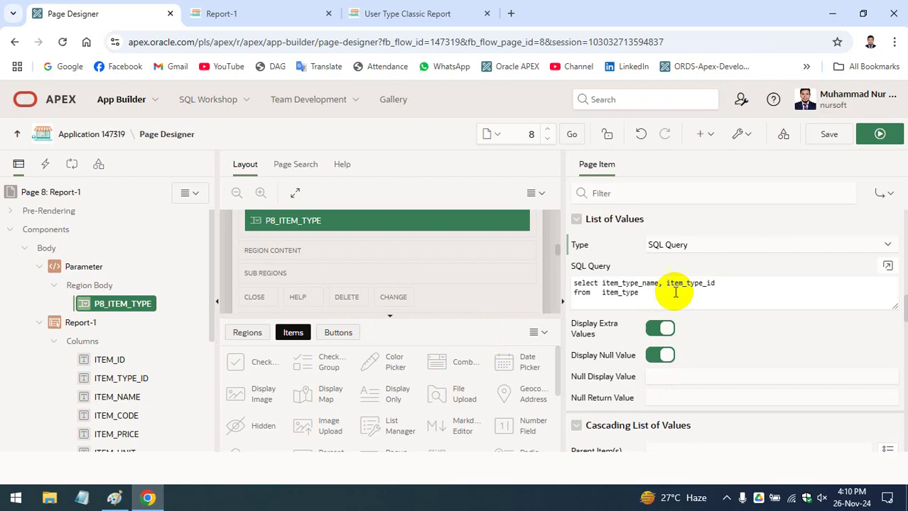
# - Save and run the Report-1 page, and close the User Type Classic Report browser tab
pyautogui.doubleClick(689, 284)
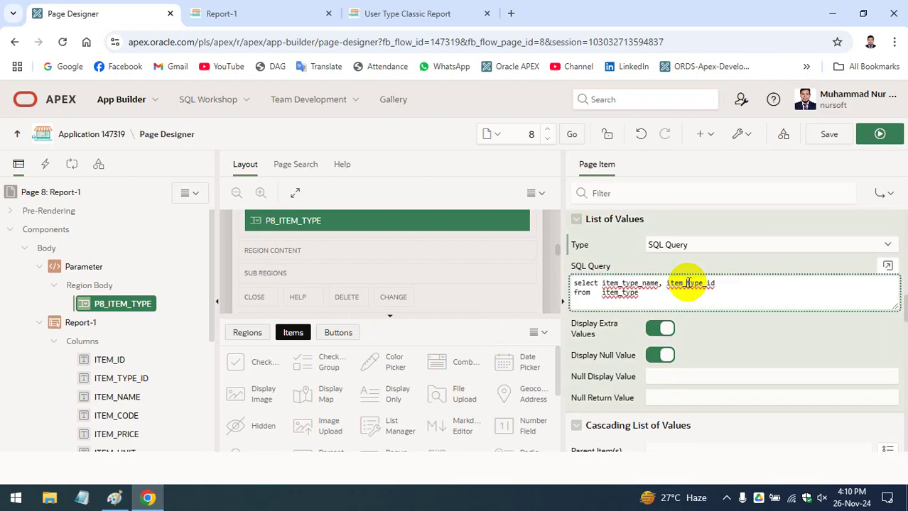
pyautogui.click(829, 135)
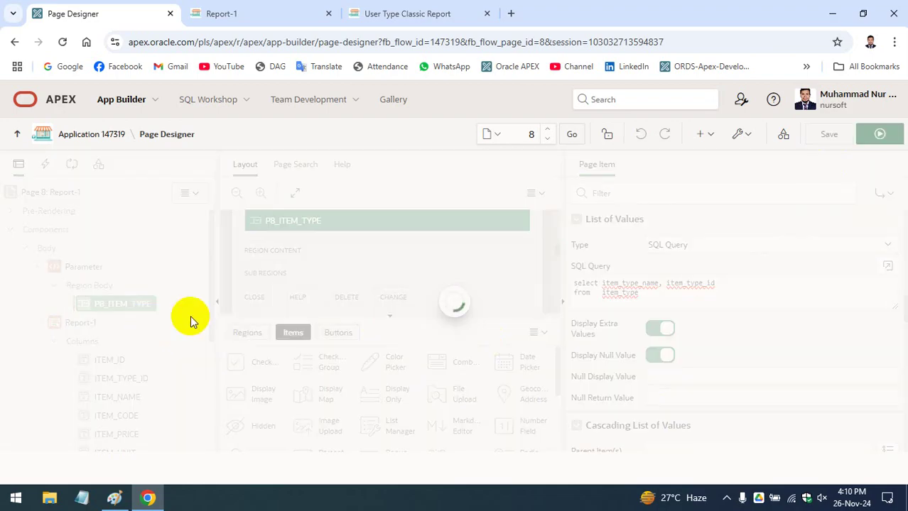
pyautogui.click(829, 135)
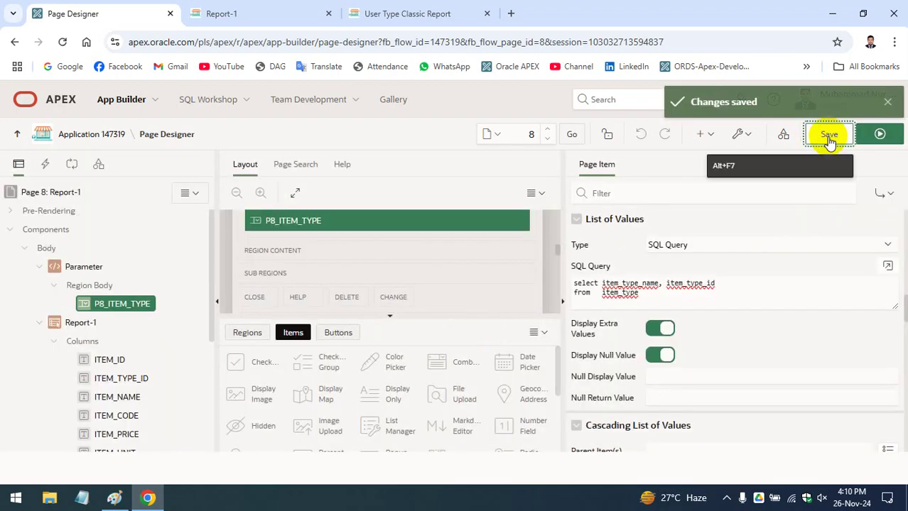
pyautogui.click(879, 133)
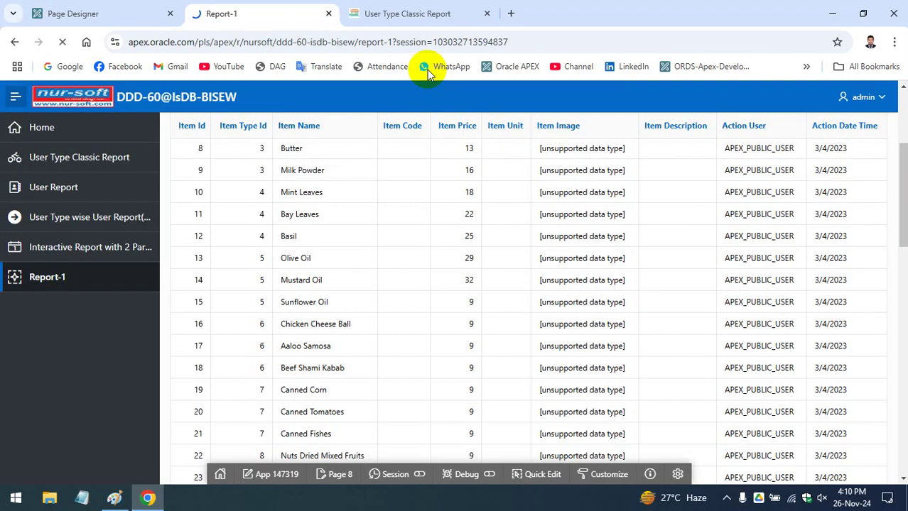
pyautogui.click(488, 15)
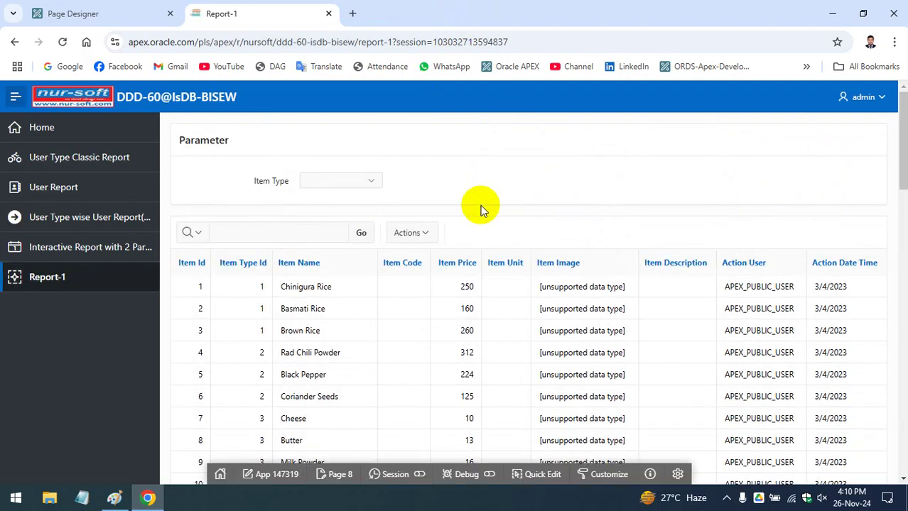
# - Choose Dairy as the item type on the running page and check the rows of both reports
pyautogui.click(371, 180)
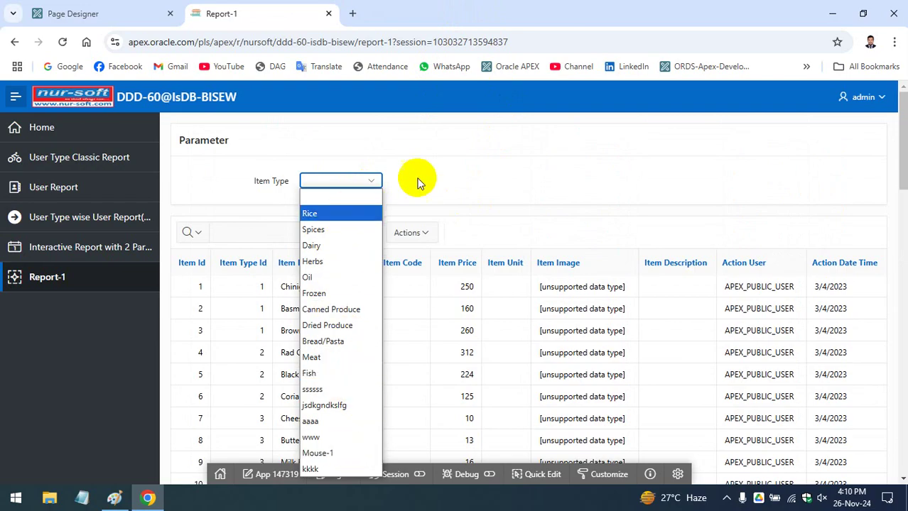
pyautogui.click(331, 245)
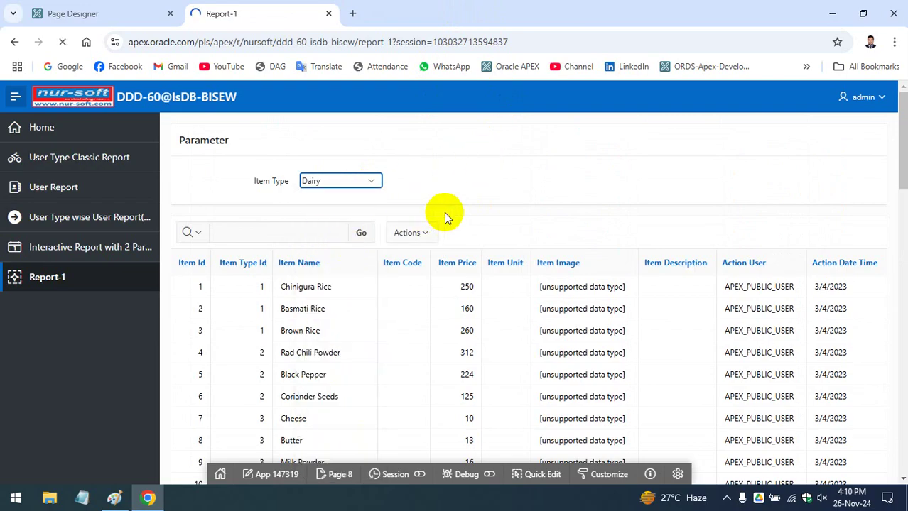
pyautogui.scroll(-1, 483, 213)
pyautogui.scroll(-1, 483, 216)
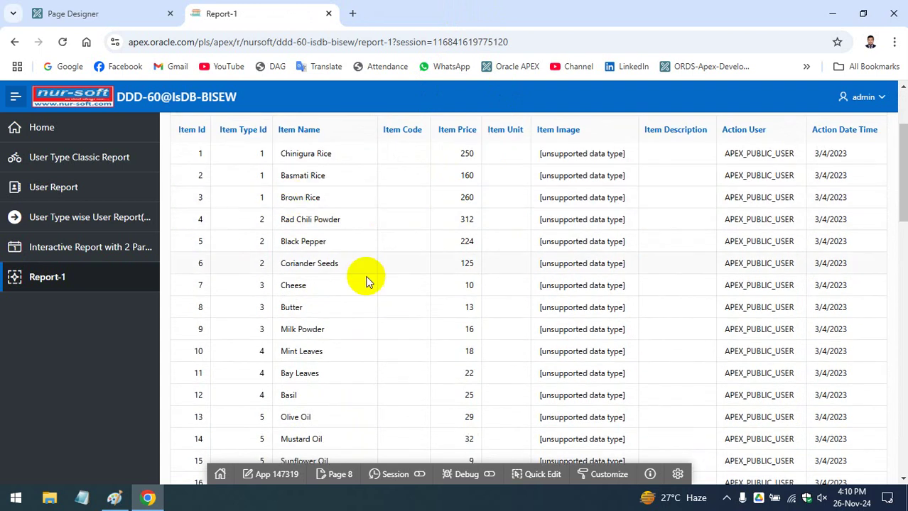
pyautogui.scroll(-4, 563, 261)
pyautogui.scroll(-8, 565, 263)
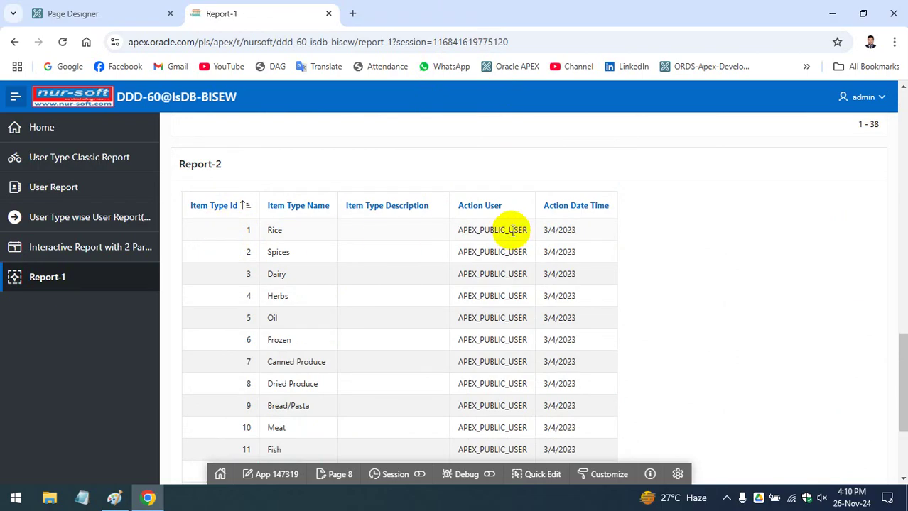
pyautogui.scroll(15, 511, 232)
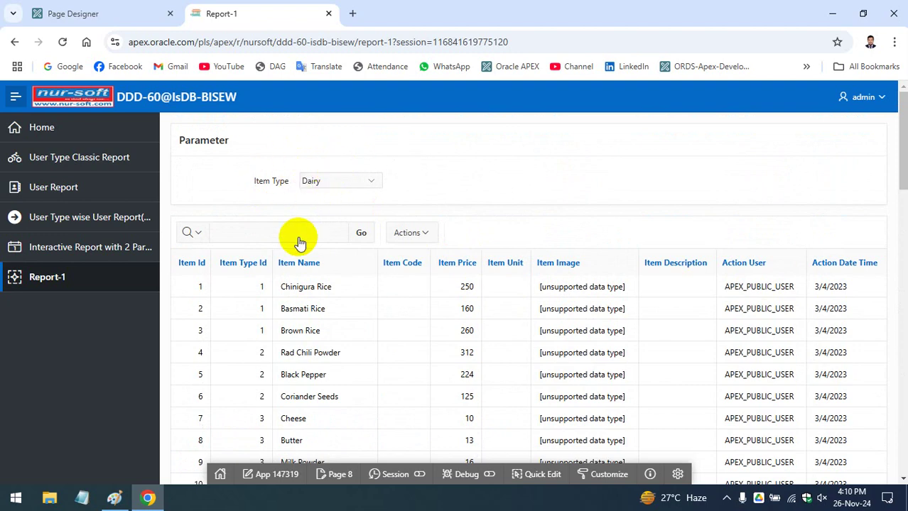
pyautogui.scroll(-6, 298, 242)
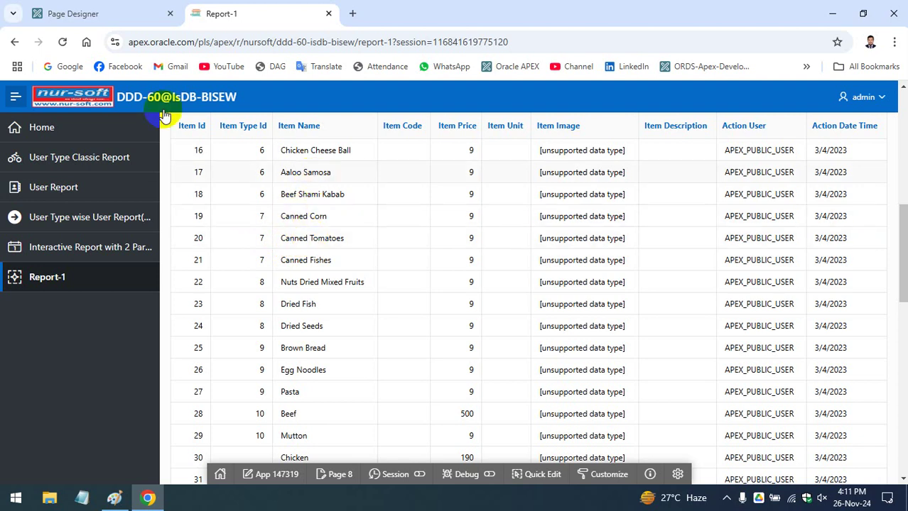
# - Switch to Page Designer and copy the select list item's name, P8_ITEM_TYPE
pyautogui.click(95, 10)
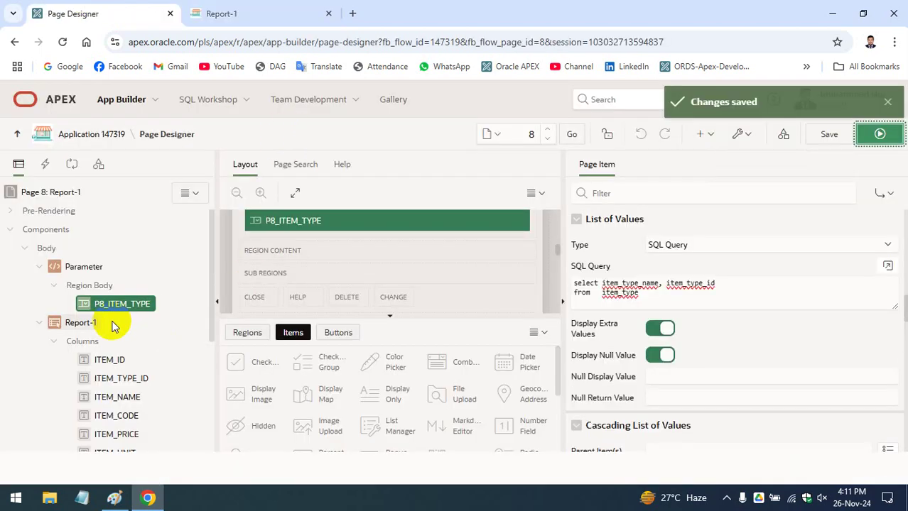
pyautogui.doubleClick(699, 283)
pyautogui.scroll(10, 700, 281)
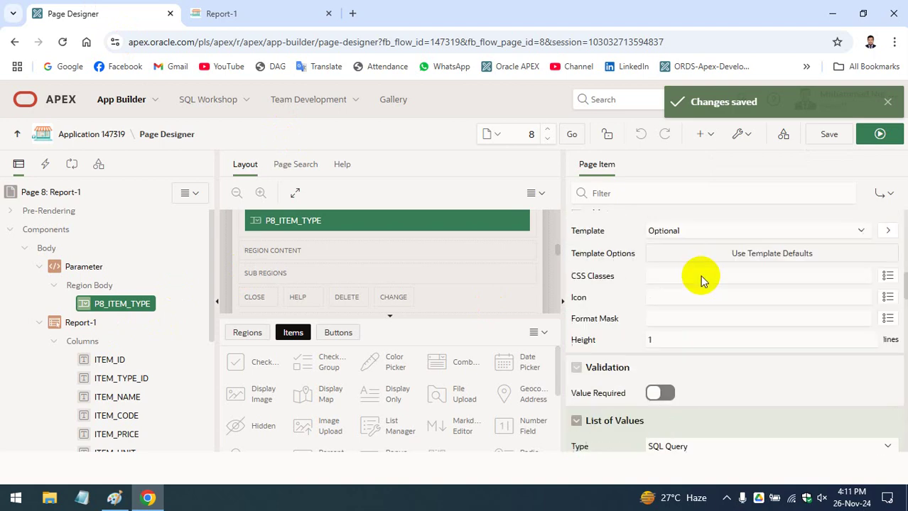
pyautogui.moveTo(714, 249); pyautogui.dragTo(609, 260)
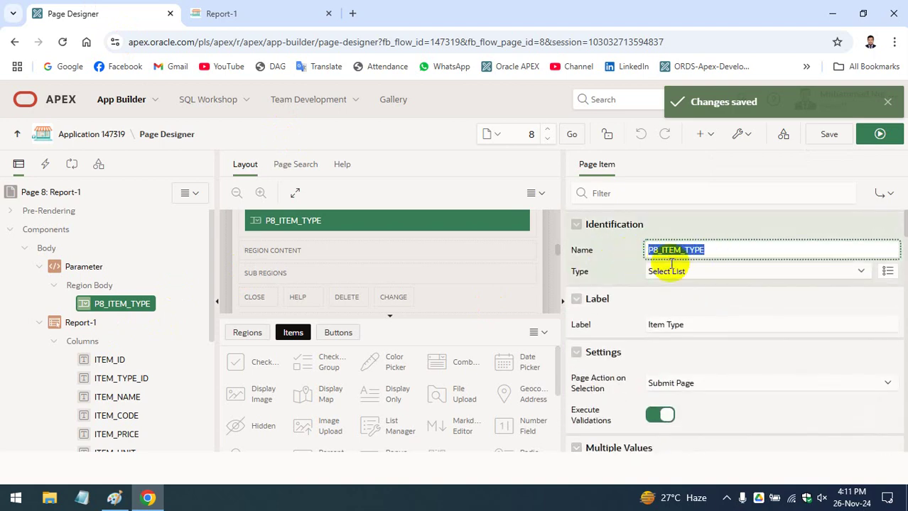
# - Change the source type of the Report-1 region to SQL Query
pyautogui.scroll(-3, 157, 363)
pyautogui.click(80, 190)
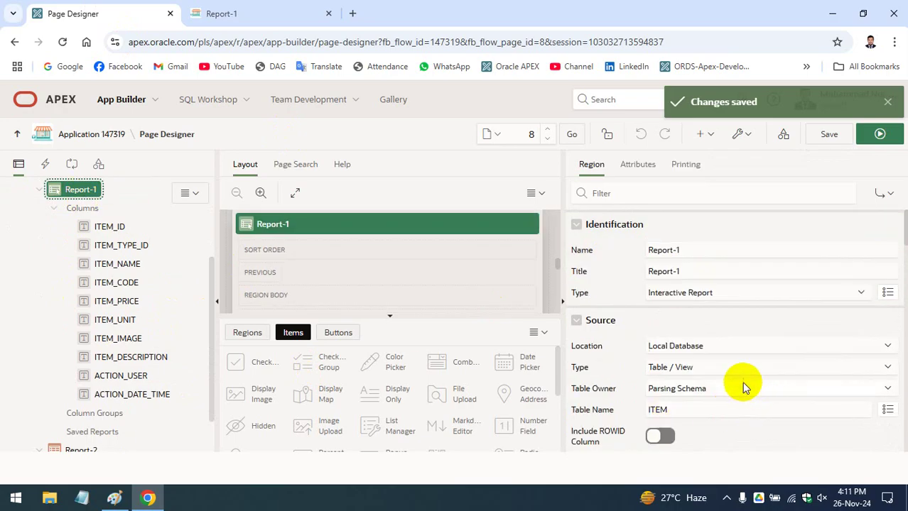
pyautogui.scroll(-1, 659, 377)
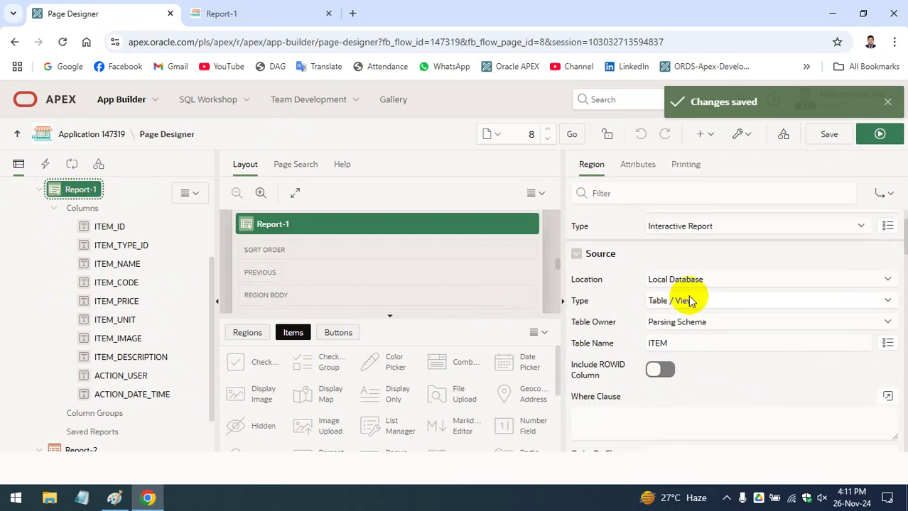
pyautogui.scroll(-1, 651, 359)
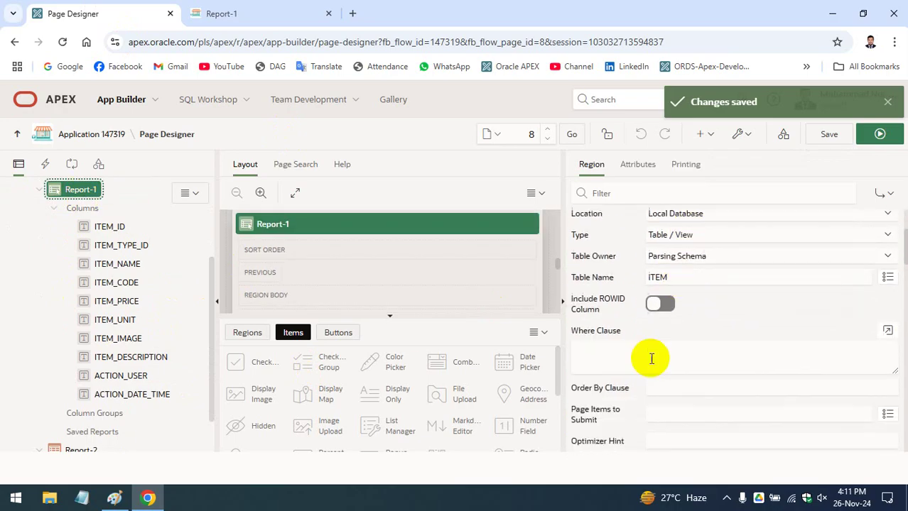
pyautogui.click(607, 350)
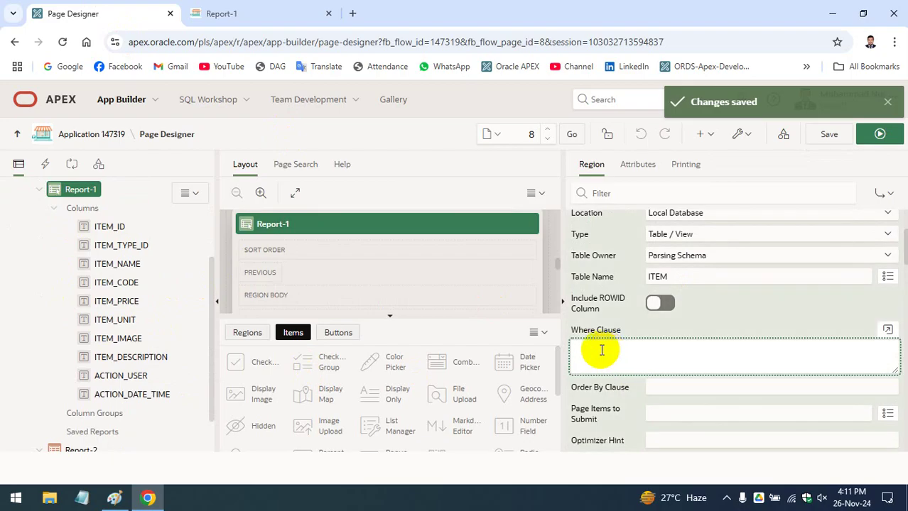
pyautogui.scroll(1, 634, 349)
pyautogui.scroll(-1, 623, 368)
pyautogui.scroll(1, 693, 320)
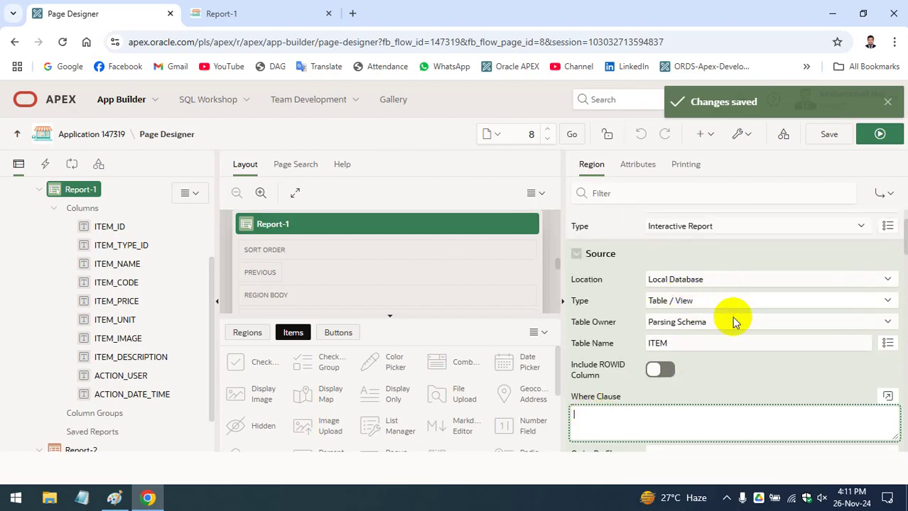
pyautogui.click(680, 300)
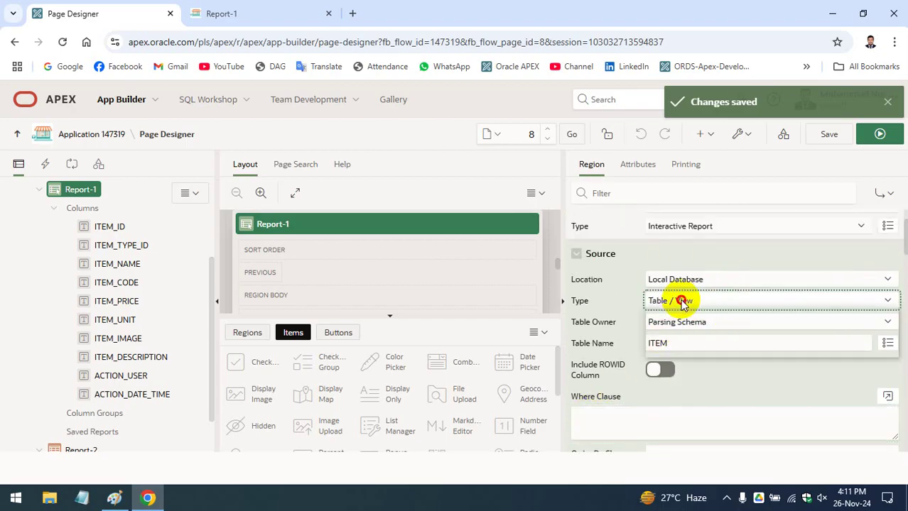
pyautogui.click(680, 333)
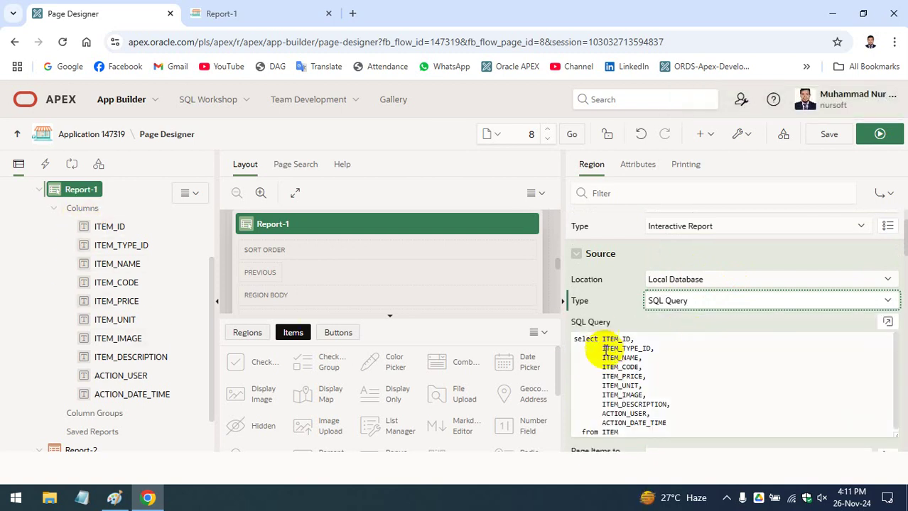
# - Add the line "where ITEM_TYPE_ID = :P8_ITEM_TYPE" to the end of Report-1's query in the code editor
pyautogui.scroll(-1, 622, 364)
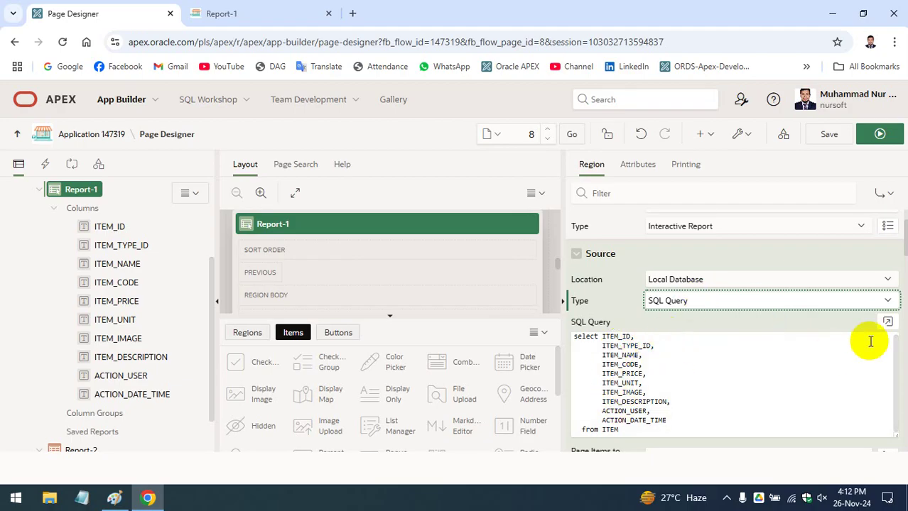
pyautogui.click(887, 321)
pyautogui.click(167, 309)
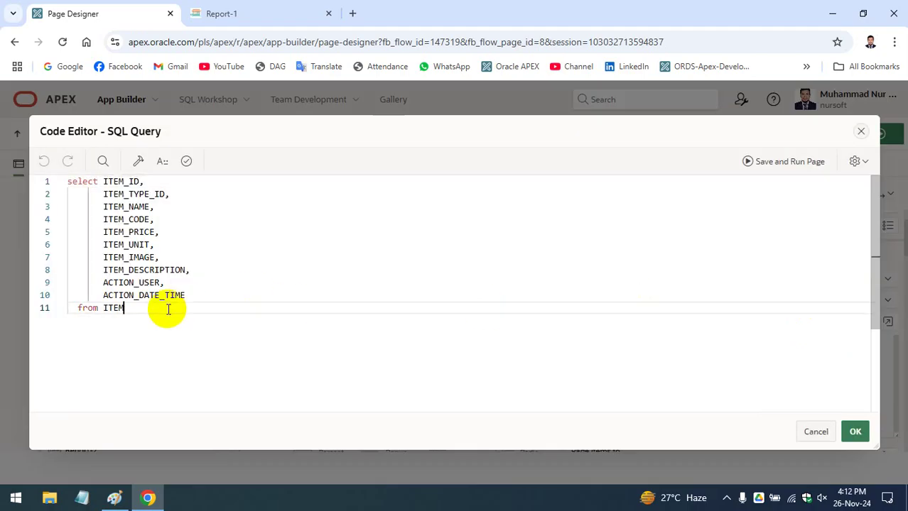
pyautogui.press('Return')
pyautogui.write('where')
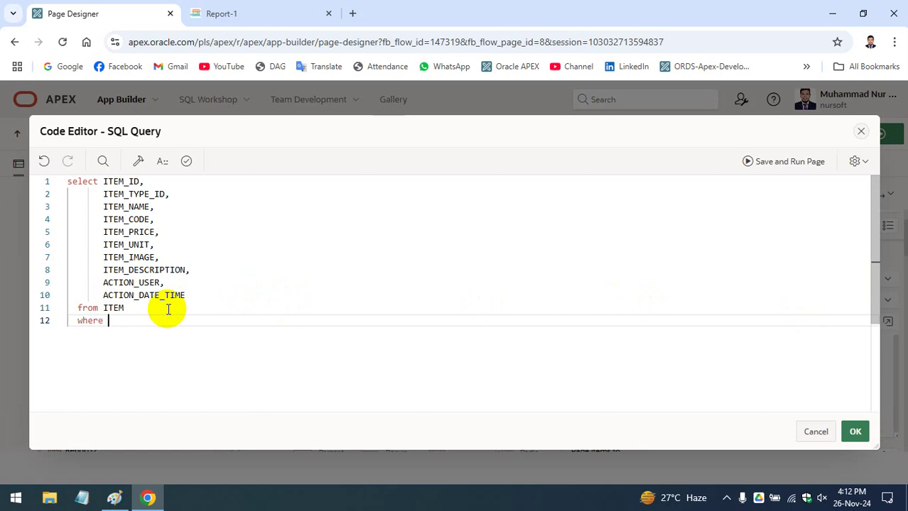
pyautogui.write('PB_ITEM_TYPE')
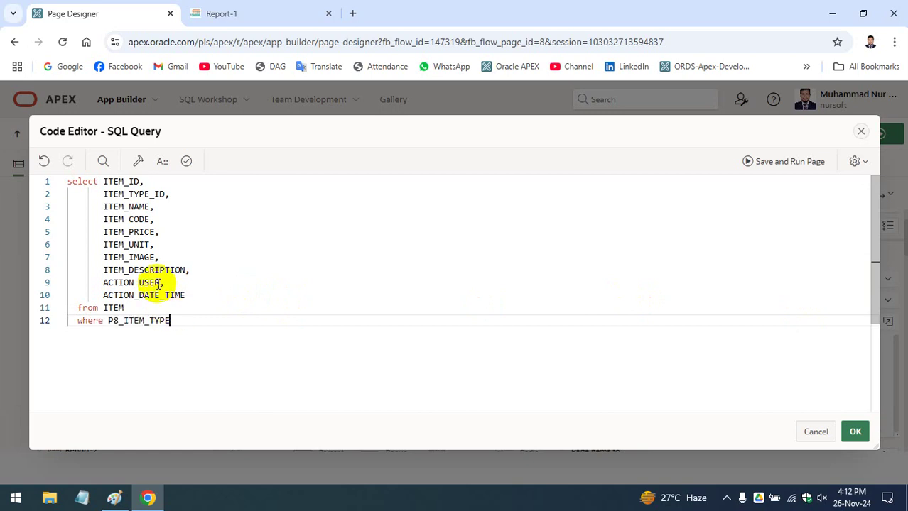
pyautogui.doubleClick(148, 194)
pyautogui.hotkey('ctrl', 'c')
pyautogui.click(108, 321)
pyautogui.hotkey('ctrl', 'v')
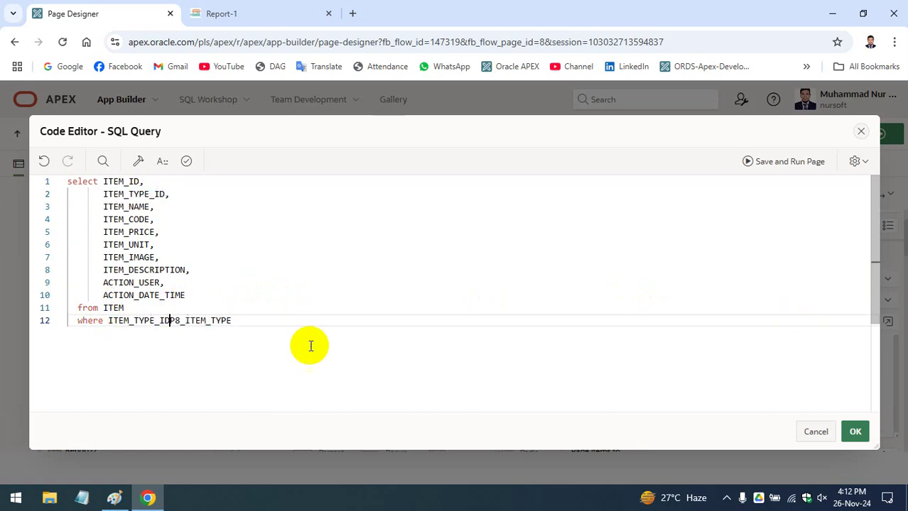
pyautogui.write('=')
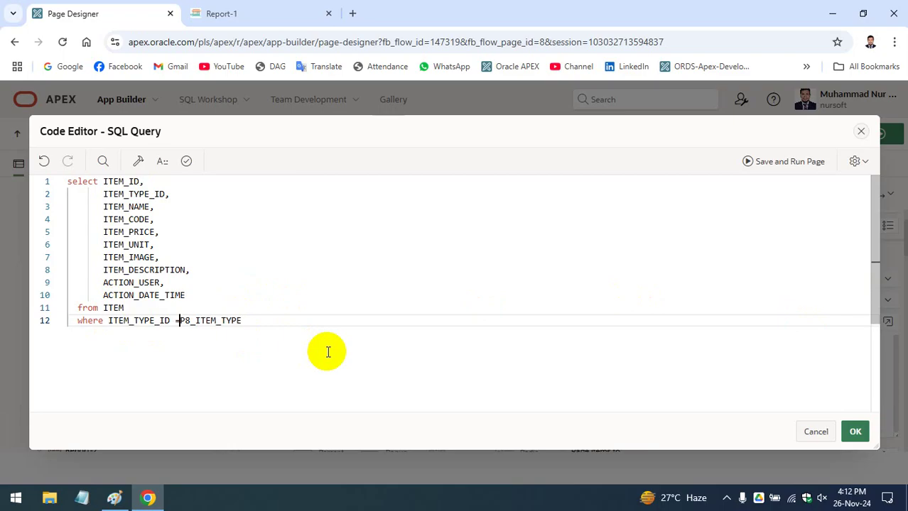
pyautogui.write(' :')
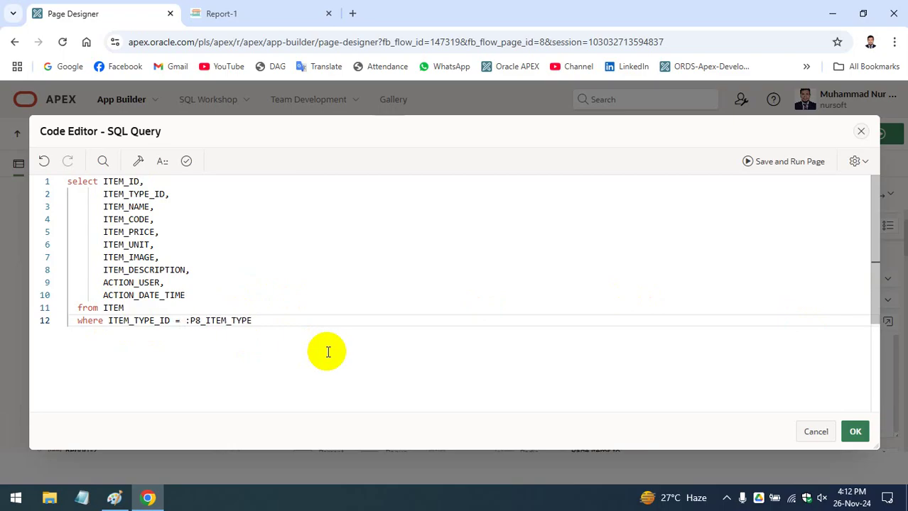
# - Copy the where line, validate and accept the query, then save the page and collapse Report-1 in the component tree
pyautogui.moveTo(294, 317); pyautogui.dragTo(72, 320)
pyautogui.click(186, 161)
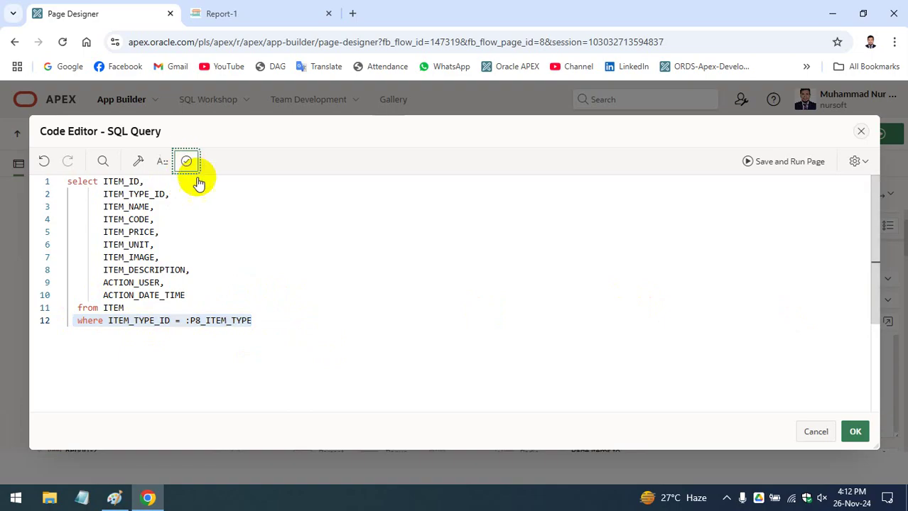
pyautogui.click(855, 432)
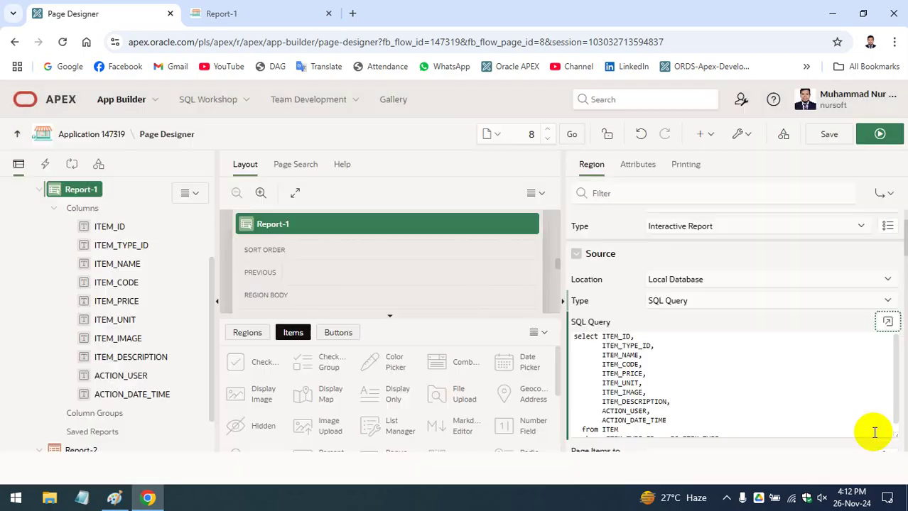
pyautogui.click(828, 134)
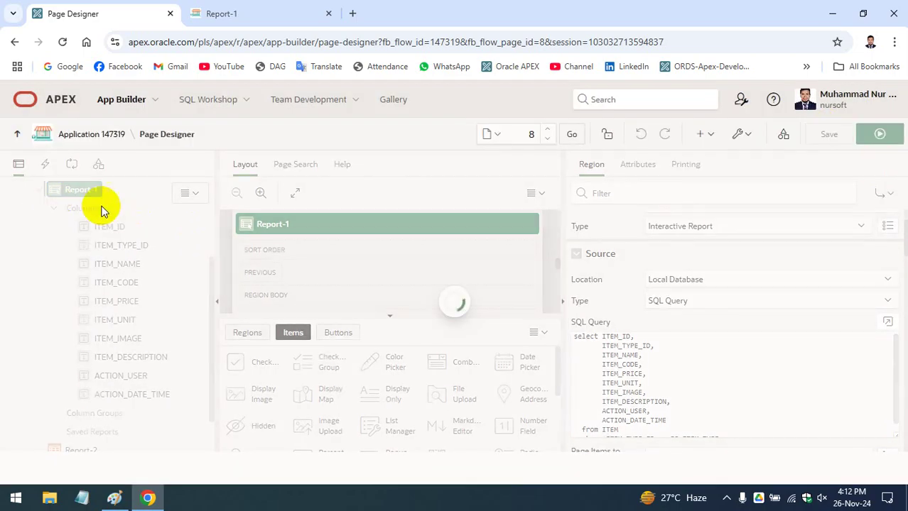
pyautogui.click(35, 194)
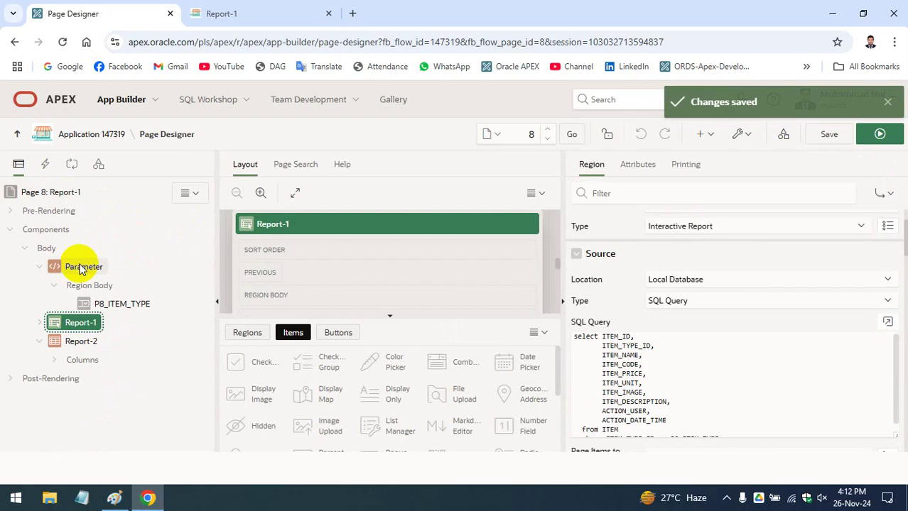
# - Look over the item type parameter and the report rows on the running Report-1 page
pyautogui.click(220, 14)
pyautogui.scroll(6, 277, 213)
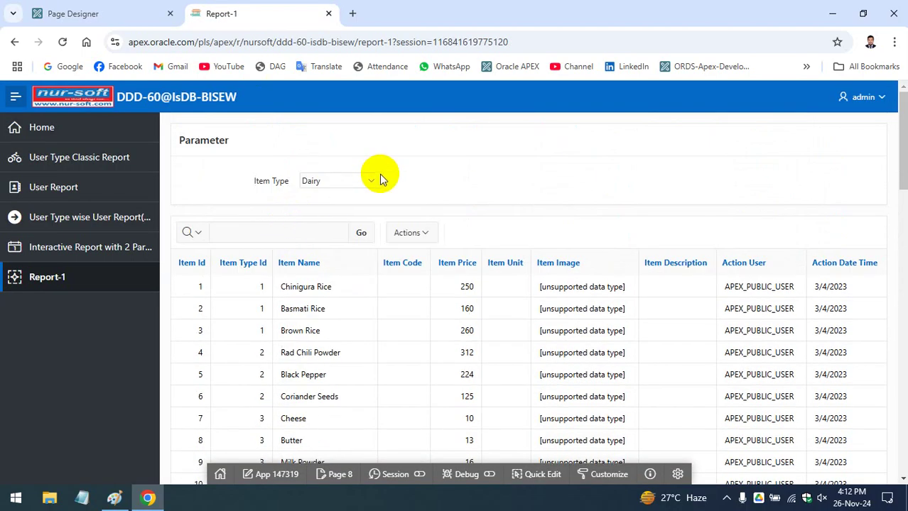
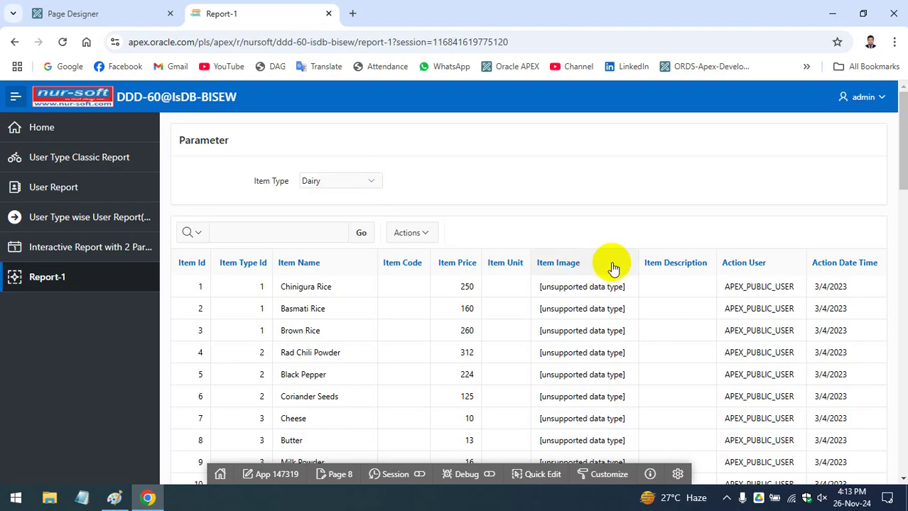
pyautogui.scroll(-7, 612, 263)
# - Reformat Report-2's SQL query in Page Designer so that "from item_type" stands on its own aligned second line
pyautogui.click(73, 14)
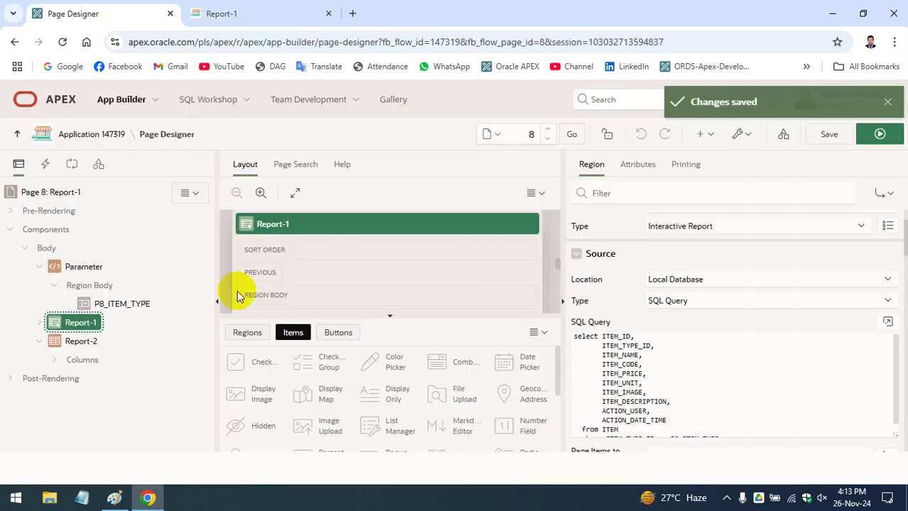
pyautogui.scroll(-2, 239, 289)
pyautogui.click(78, 344)
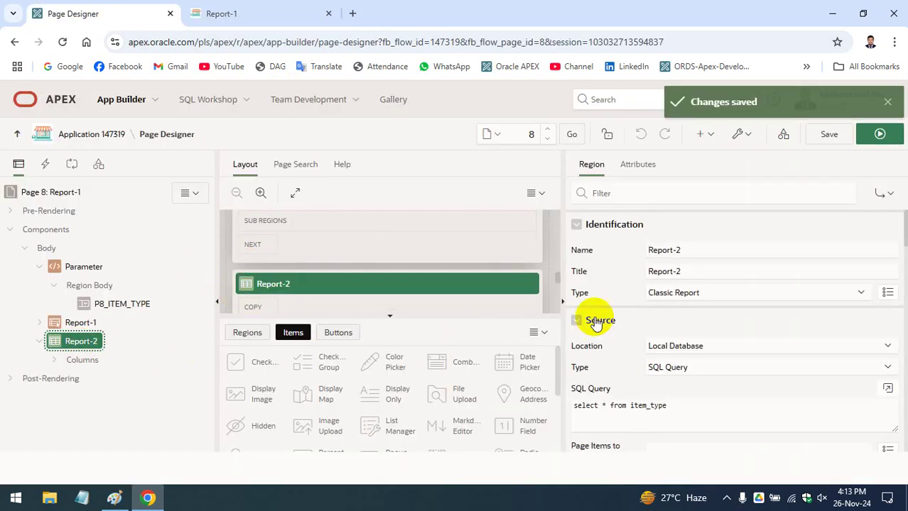
pyautogui.scroll(-2, 654, 325)
pyautogui.scroll(1, 683, 270)
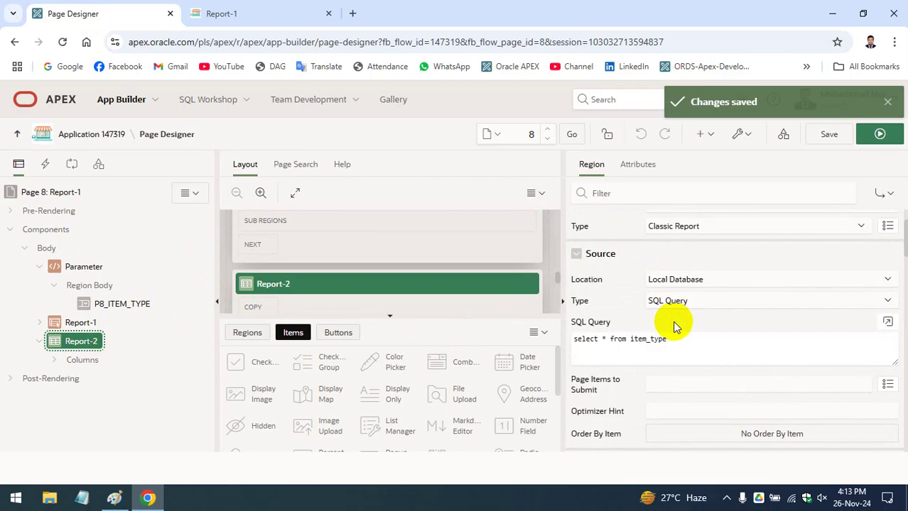
pyautogui.click(693, 341)
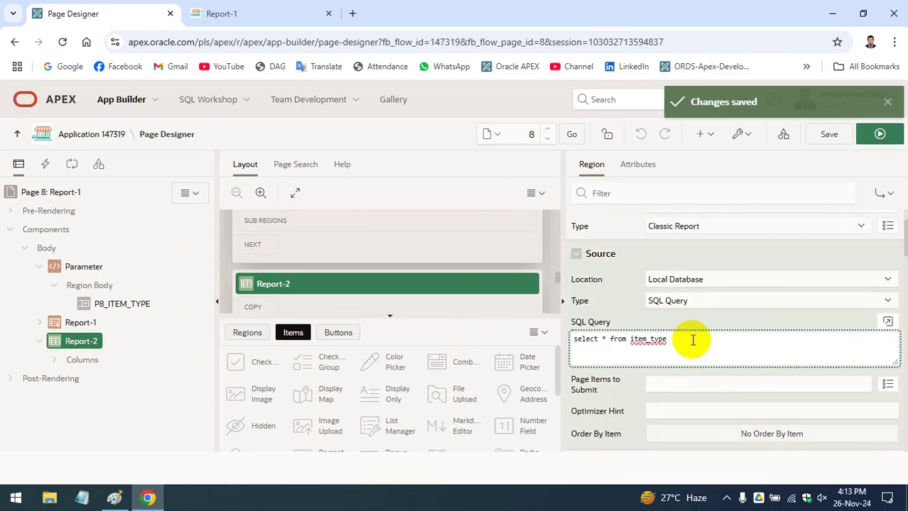
pyautogui.click(609, 340)
pyautogui.press('Return')
pyautogui.click(605, 348)
pyautogui.press('Tab')
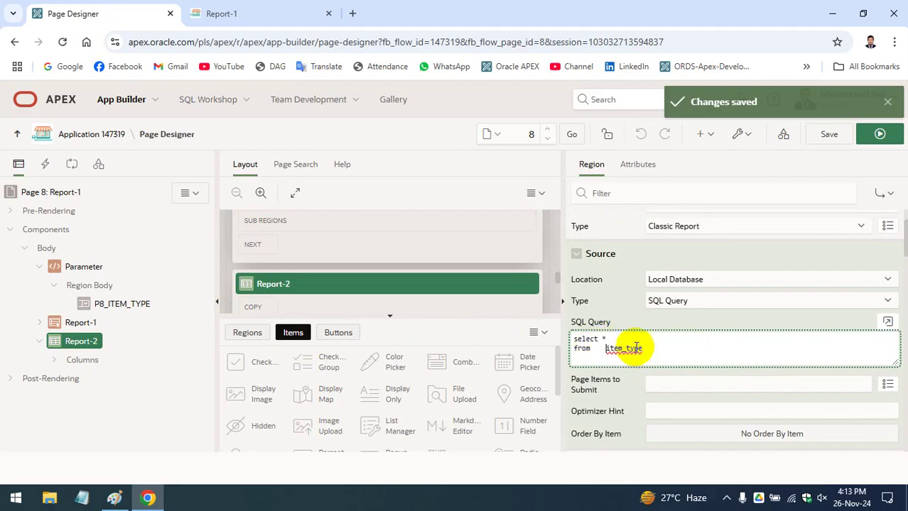
pyautogui.press('BackSpace')
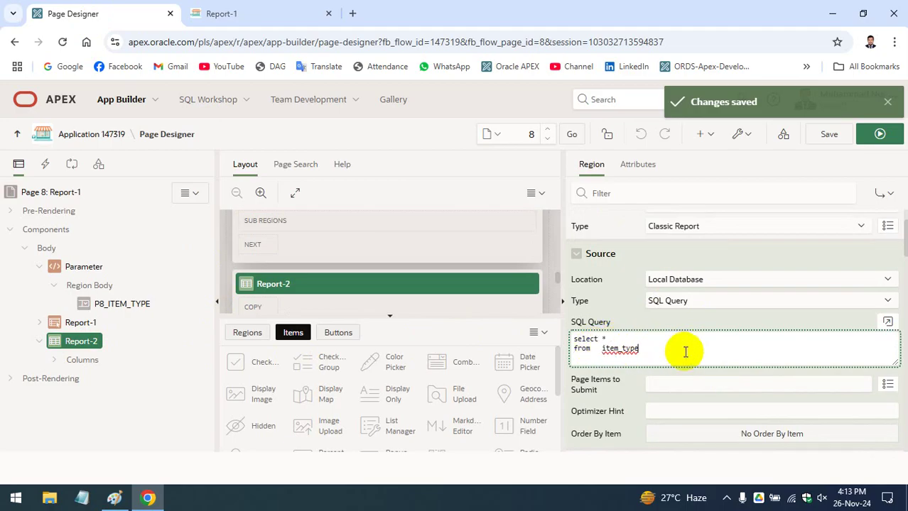
# - Add "where ITEM_TYPE_ID = :P8_ITEM_TYPE" as the third line of Report-2's query, then validate and accept it
pyautogui.write('where ITEM_TYPE_ID = :P8_ITEM_TYPE')
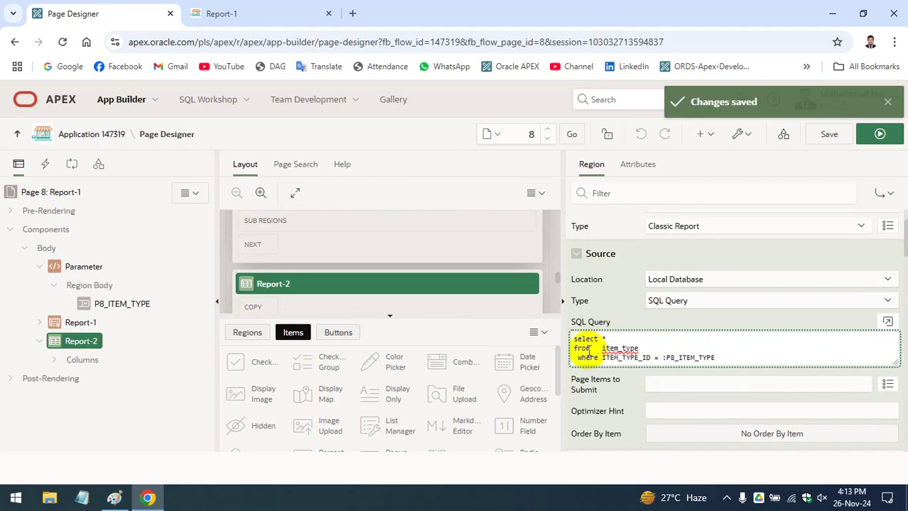
pyautogui.press('BackSpace')
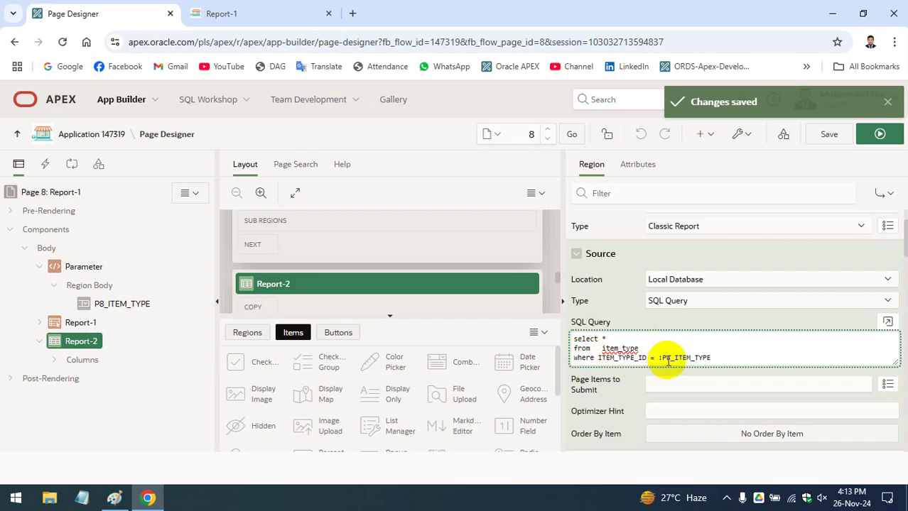
pyautogui.click(889, 323)
pyautogui.click(186, 162)
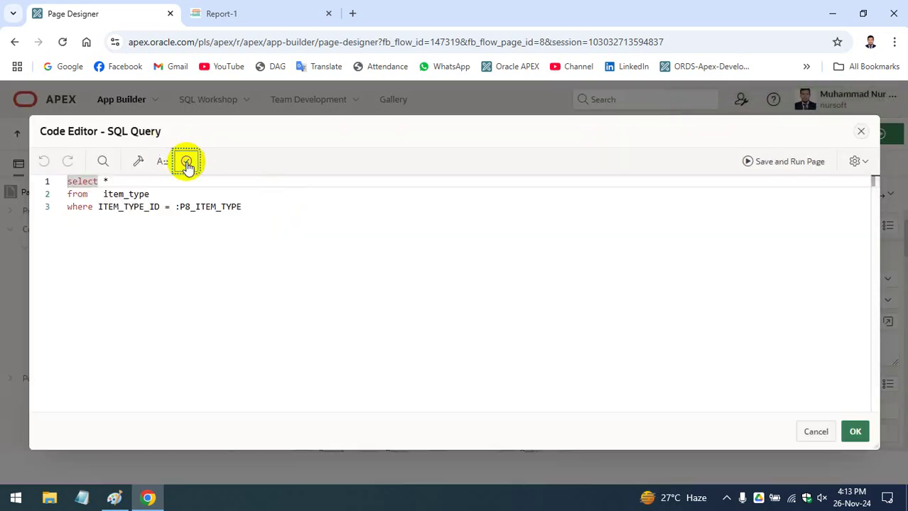
pyautogui.click(852, 432)
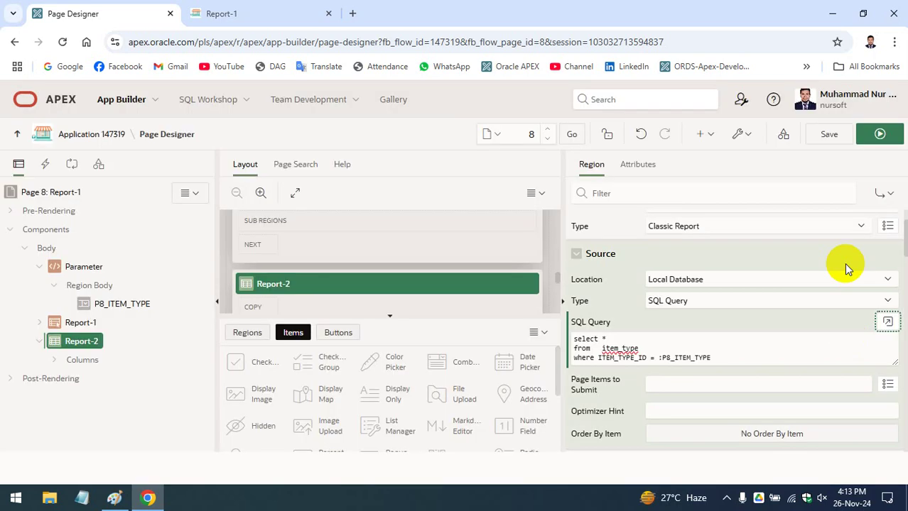
# - Save and run the page, and set the item type to the blank option
pyautogui.click(892, 145)
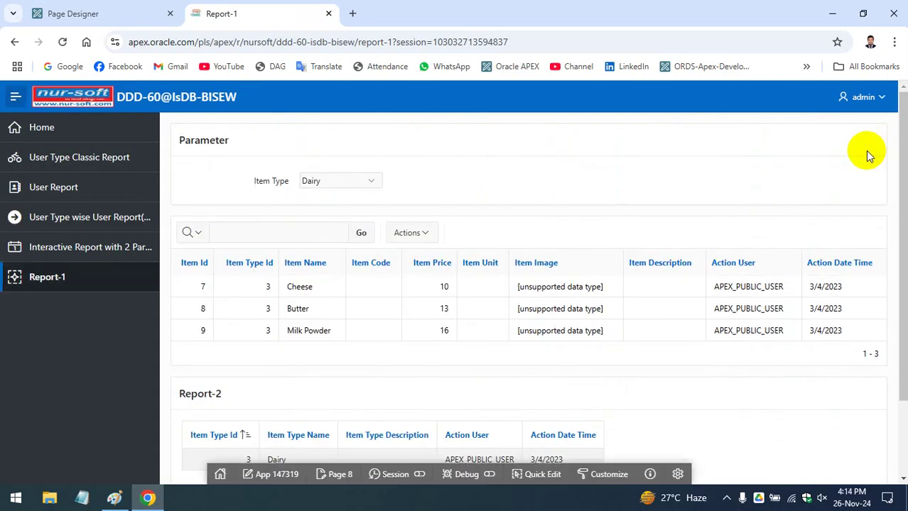
pyautogui.click(361, 186)
pyautogui.click(356, 198)
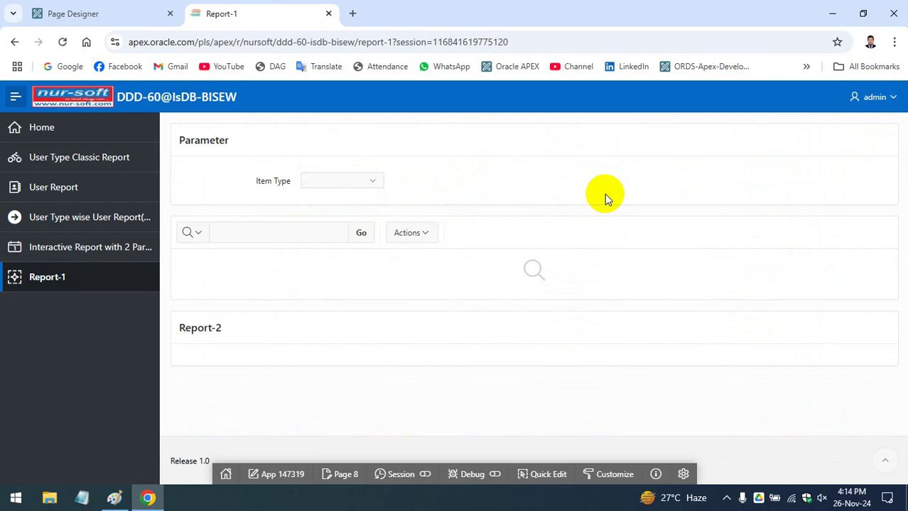
# - Set the item type parameter to Rice and check the filtered rows in both the interactive report and Report-2
pyautogui.click(358, 182)
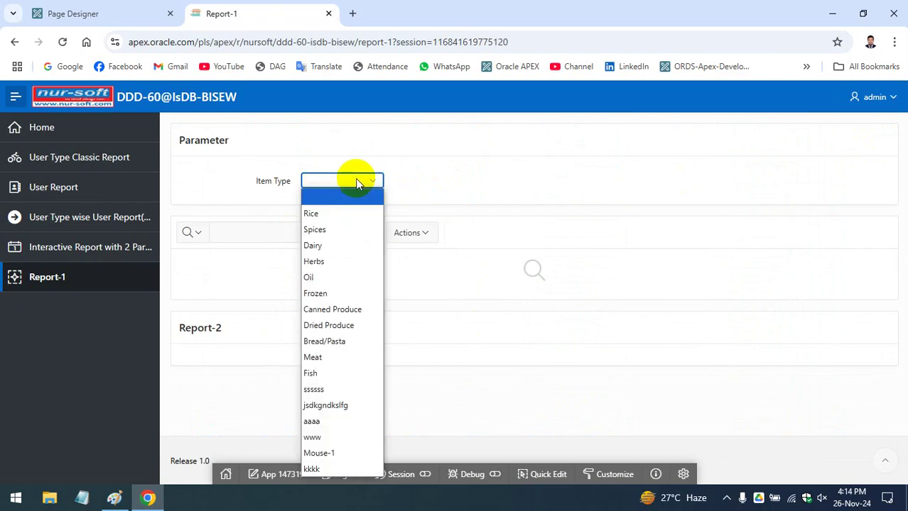
pyautogui.click(343, 220)
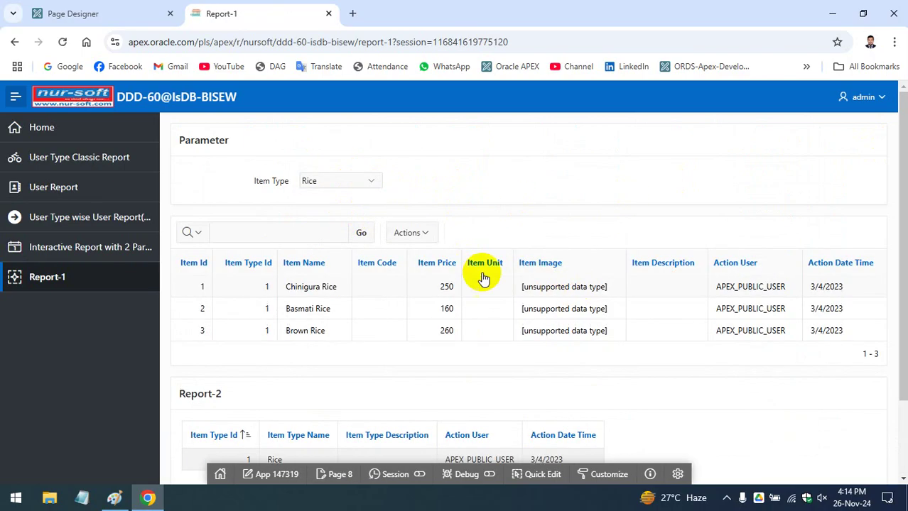
pyautogui.scroll(-2, 365, 306)
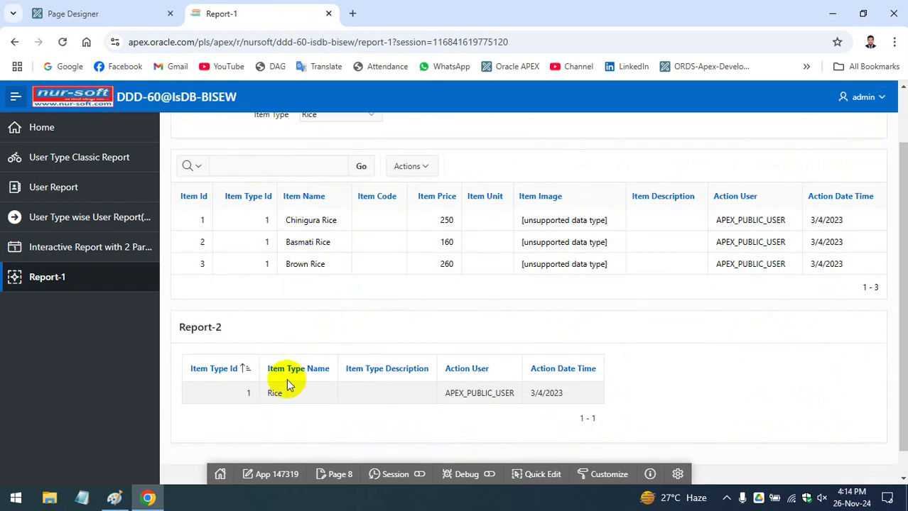
pyautogui.scroll(-1, 249, 426)
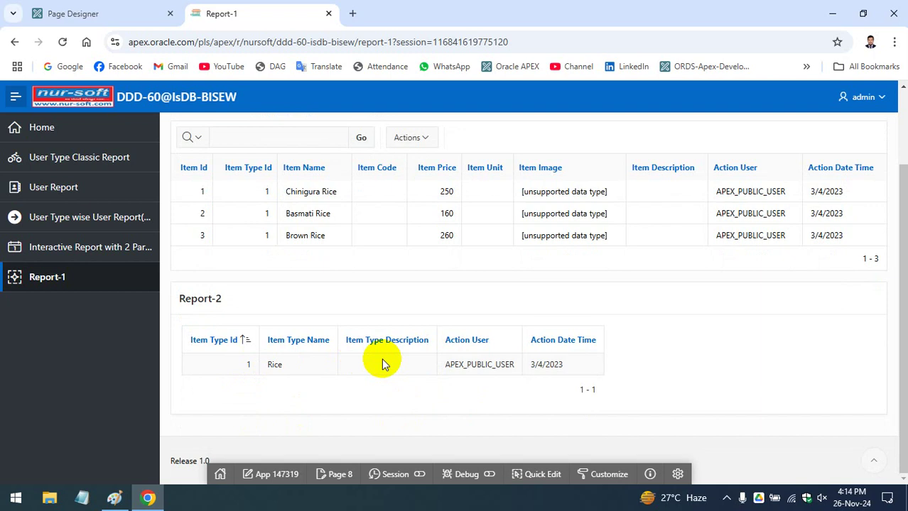
pyautogui.scroll(3, 369, 341)
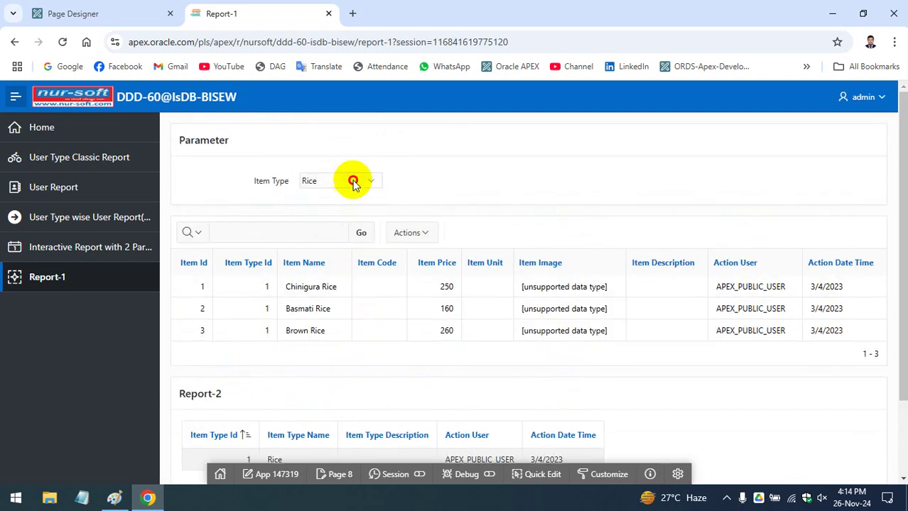
# - Set the item type parameter to Dairy and review the filtered rows in both reports
pyautogui.click(352, 180)
pyautogui.click(333, 251)
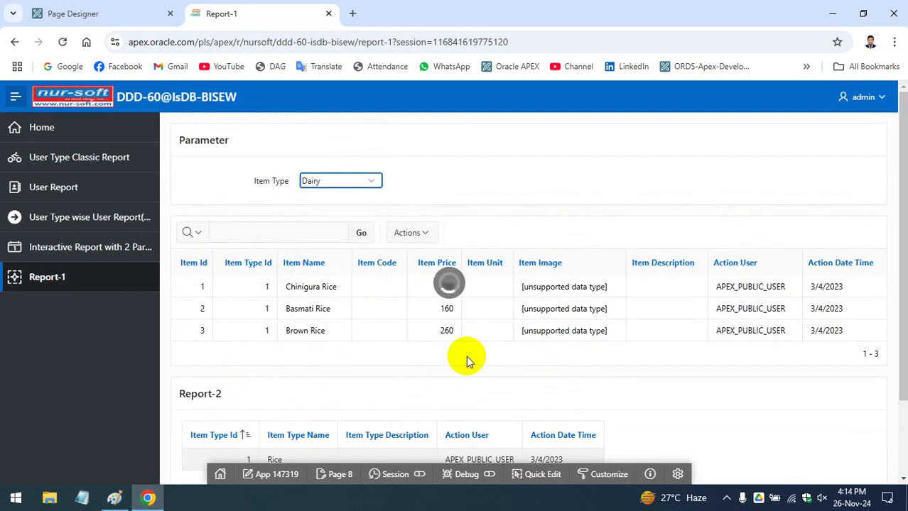
pyautogui.scroll(-2, 466, 356)
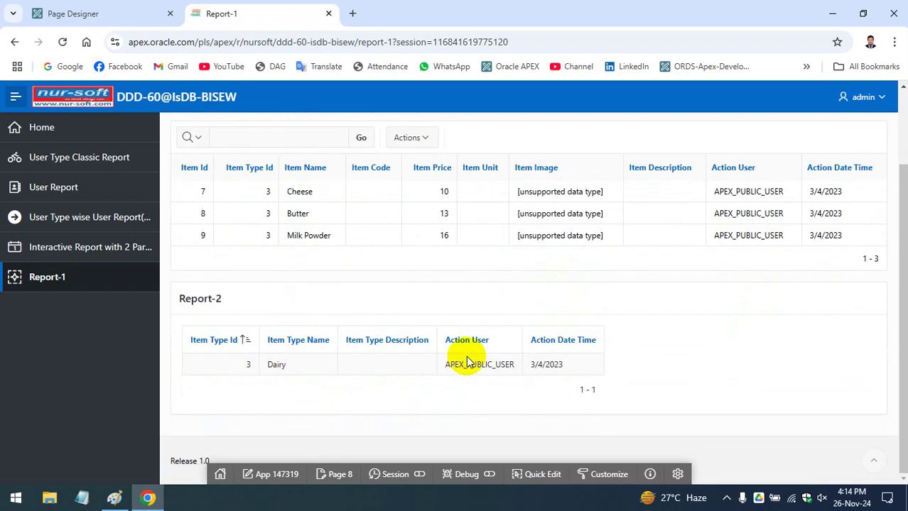
pyautogui.scroll(2, 466, 363)
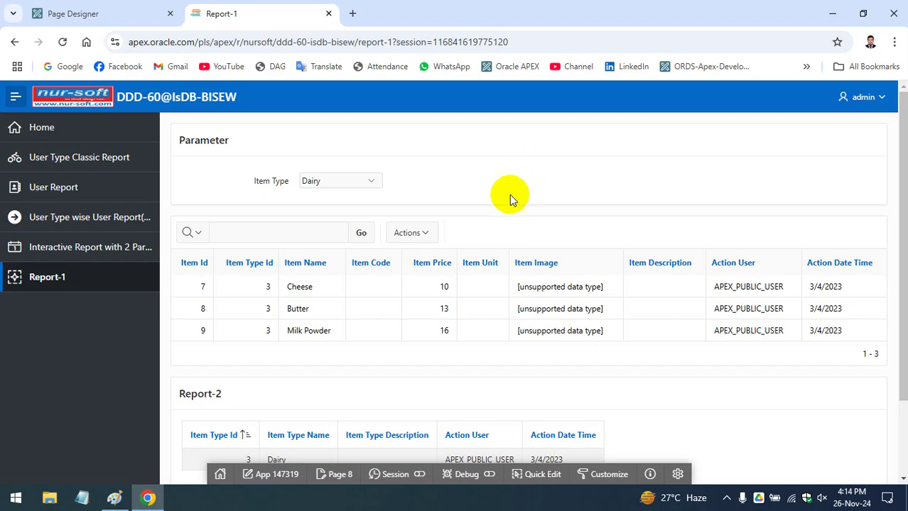
# - Switch to Paint and draw a circle of about 197 × 191 px near the middle of the blank canvas area
pyautogui.click(115, 498)
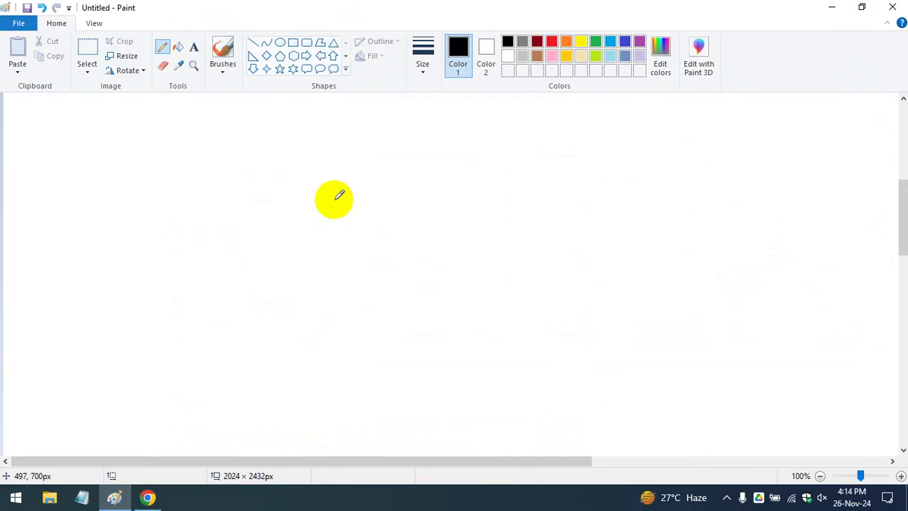
pyautogui.click(280, 44)
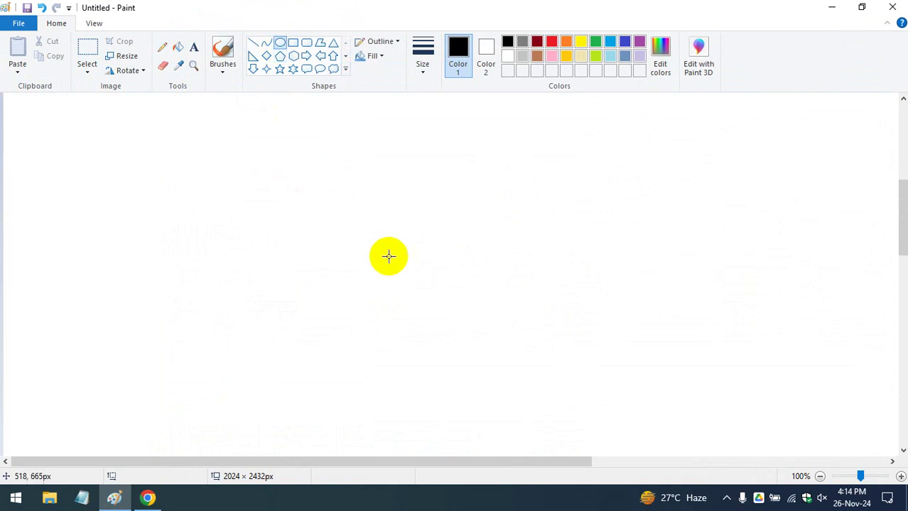
pyautogui.moveTo(340, 238); pyautogui.dragTo(471, 363)
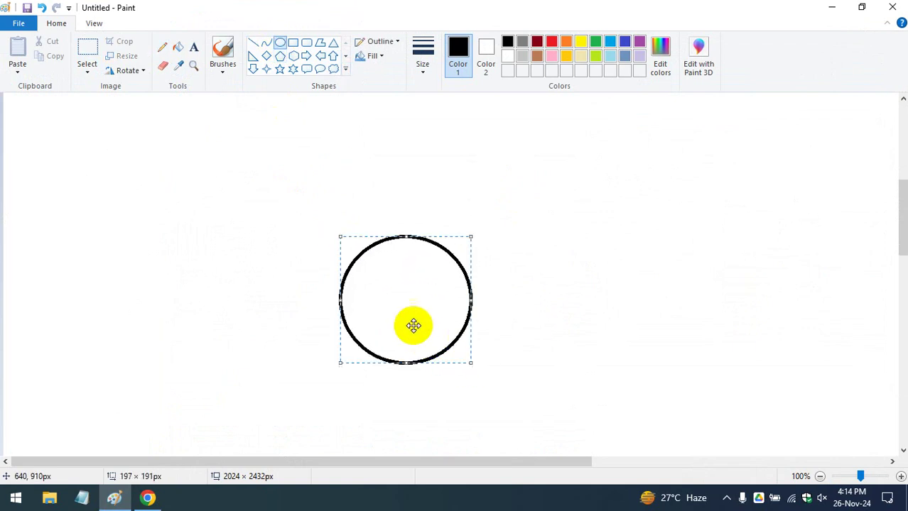
pyautogui.moveTo(413, 325); pyautogui.dragTo(393, 309)
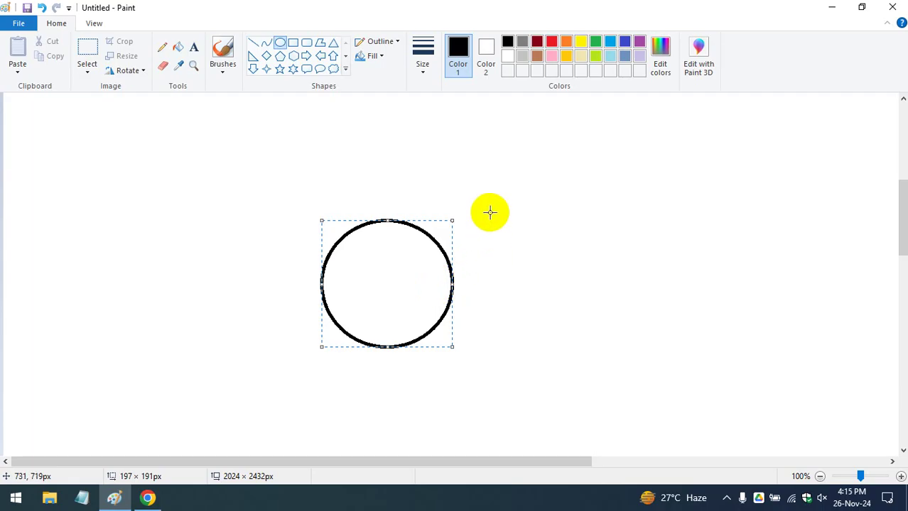
# - Draw six rounded rectangles, about 105 to 139 px wide, spaced in a ring around the central circle
pyautogui.click(306, 42)
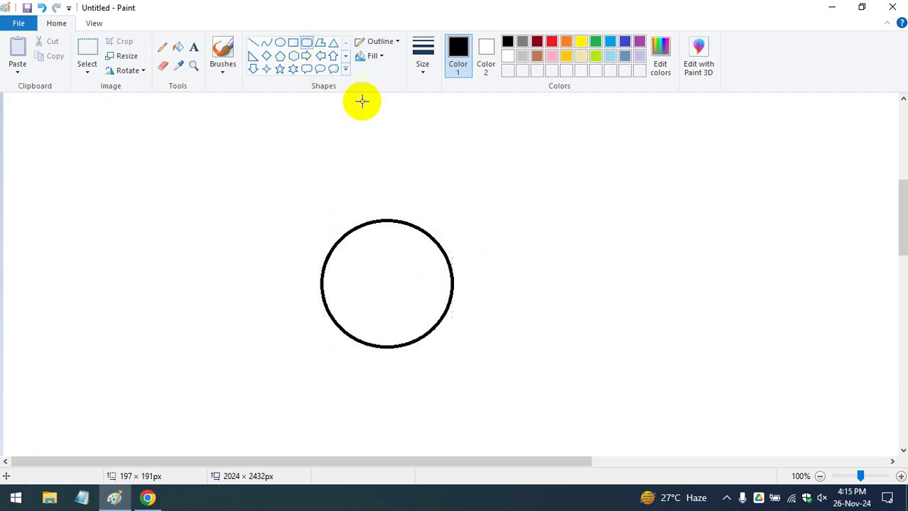
pyautogui.moveTo(370, 128); pyautogui.dragTo(442, 197)
pyautogui.moveTo(401, 162); pyautogui.dragTo(369, 164)
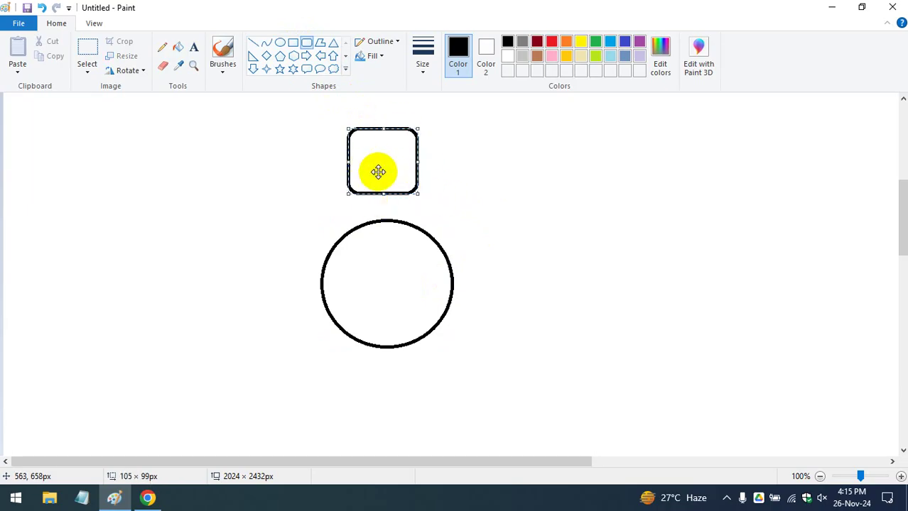
pyautogui.moveTo(485, 182); pyautogui.dragTo(565, 251)
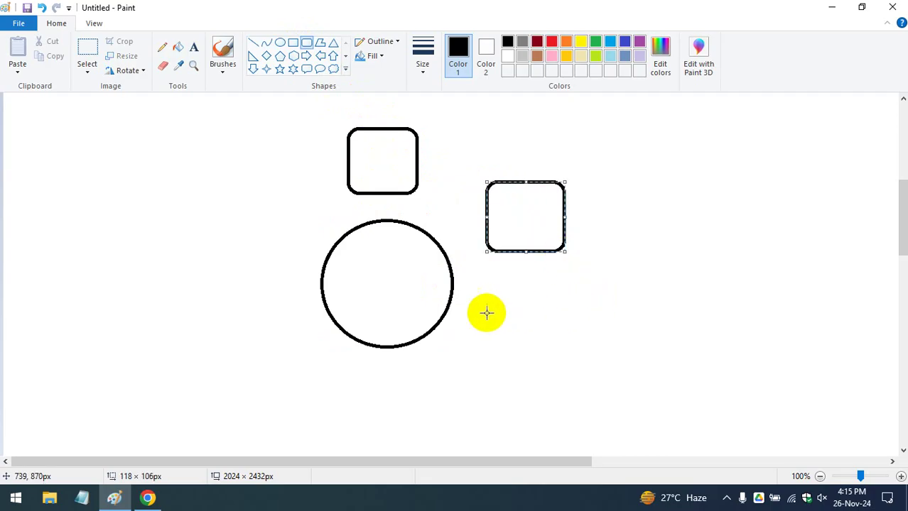
pyautogui.moveTo(476, 313); pyautogui.dragTo(567, 374)
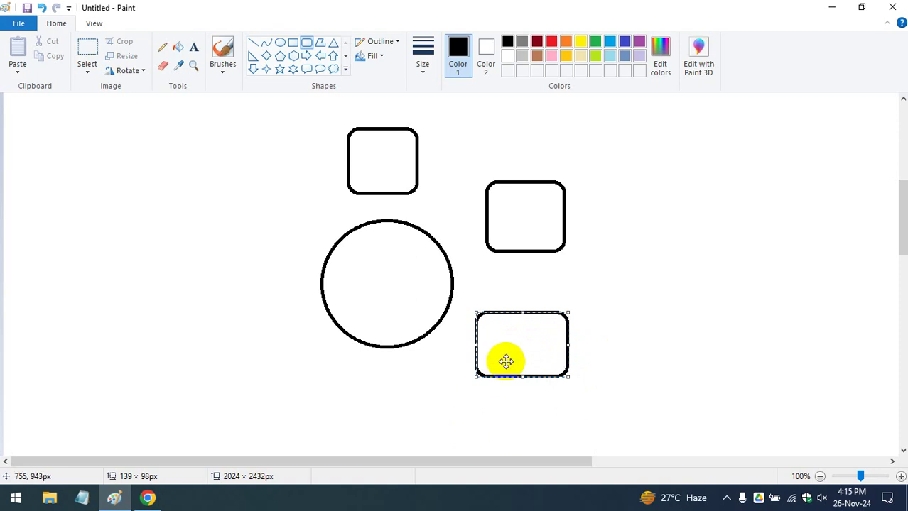
pyautogui.moveTo(383, 377)
pyautogui.mouseDown()
pyautogui.moveTo(433, 421)
pyautogui.moveTo(470, 436)
pyautogui.moveTo(440, 426)
pyautogui.mouseUp()
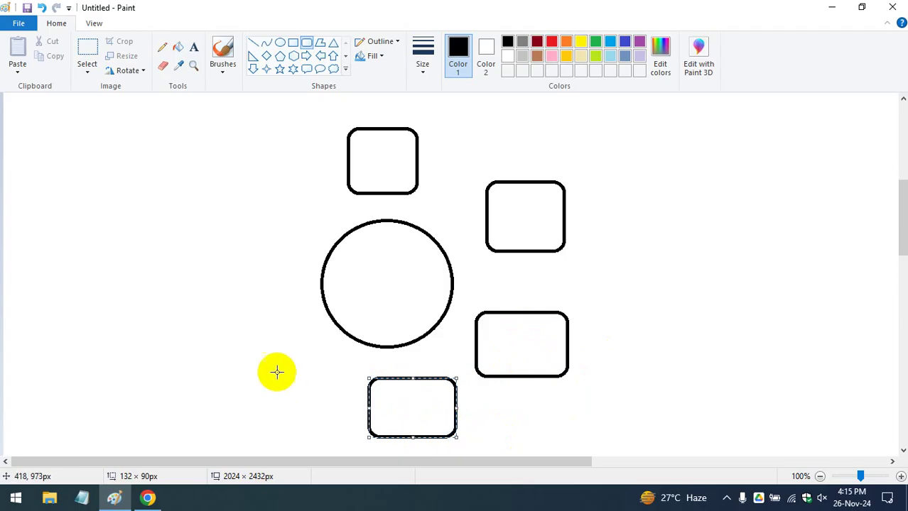
pyautogui.moveTo(257, 335); pyautogui.dragTo(343, 407)
pyautogui.moveTo(296, 377); pyautogui.dragTo(255, 373)
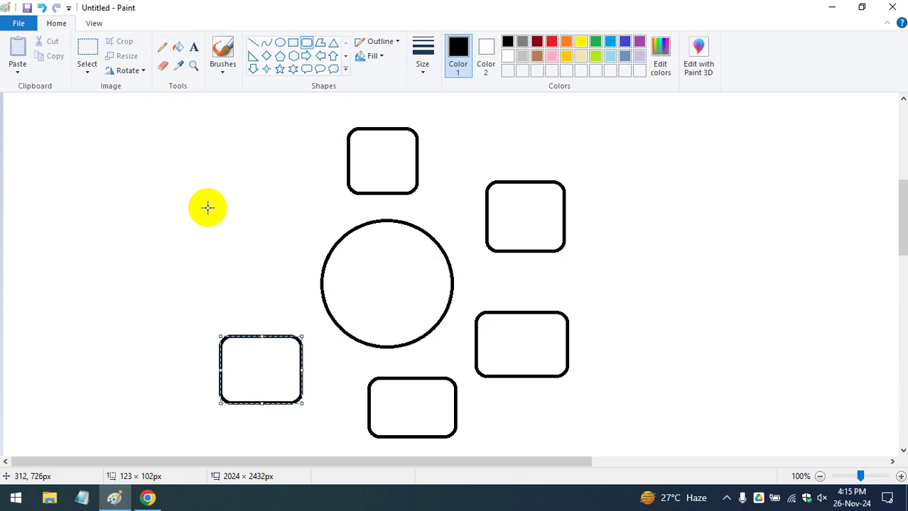
pyautogui.moveTo(207, 207); pyautogui.dragTo(297, 284)
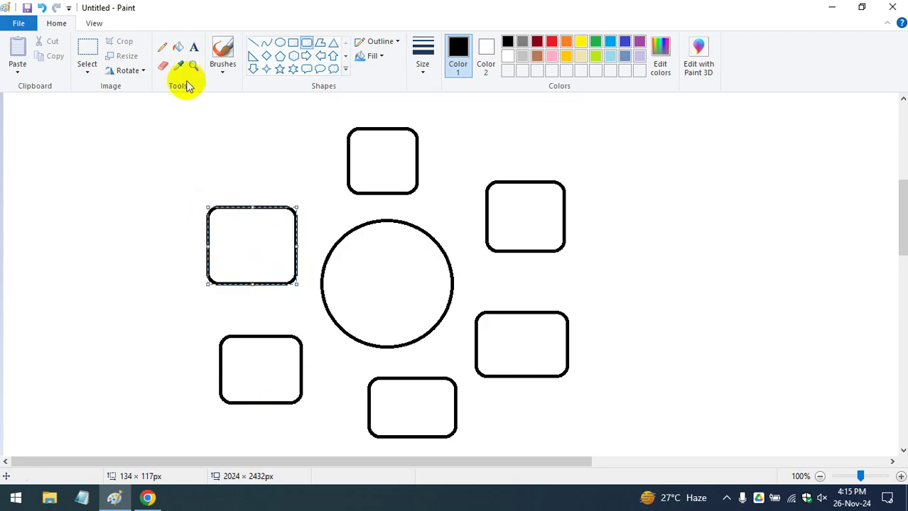
# - Handwrite a short label in each of the six rounded rectangles with the Pencil, and link the upper-left one to the circle
pyautogui.click(162, 47)
pyautogui.moveTo(390, 145)
pyautogui.mouseDown()
pyautogui.moveTo(373, 154)
pyautogui.moveTo(364, 178)
pyautogui.moveTo(410, 169)
pyautogui.mouseUp()
pyautogui.moveTo(497, 209)
pyautogui.mouseDown()
pyautogui.moveTo(527, 228)
pyautogui.moveTo(531, 212)
pyautogui.moveTo(561, 228)
pyautogui.mouseUp()
pyautogui.moveTo(512, 335)
pyautogui.mouseDown()
pyautogui.moveTo(502, 340)
pyautogui.moveTo(538, 355)
pyautogui.mouseUp()
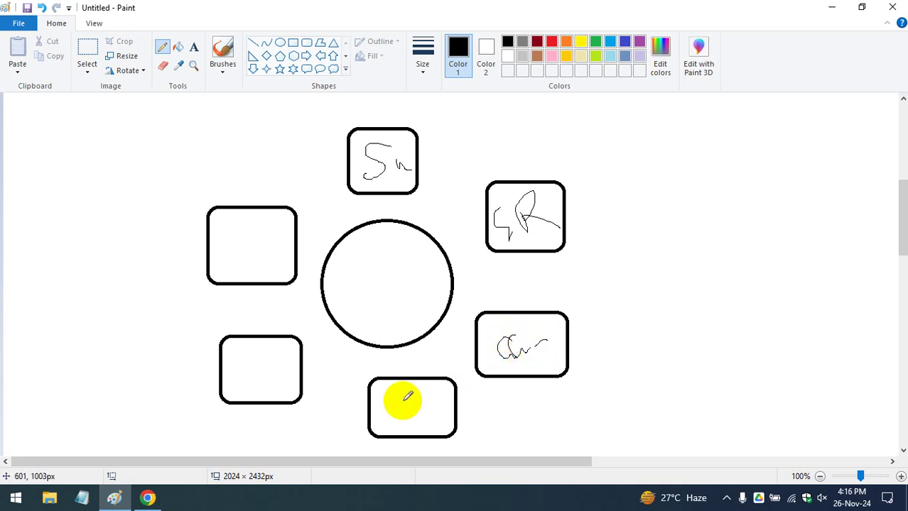
pyautogui.moveTo(399, 396)
pyautogui.mouseDown()
pyautogui.moveTo(392, 410)
pyautogui.moveTo(433, 402)
pyautogui.mouseUp()
pyautogui.moveTo(233, 367); pyautogui.dragTo(273, 374)
pyautogui.moveTo(224, 228)
pyautogui.mouseDown()
pyautogui.moveTo(257, 251)
pyautogui.moveTo(360, 288)
pyautogui.mouseUp()
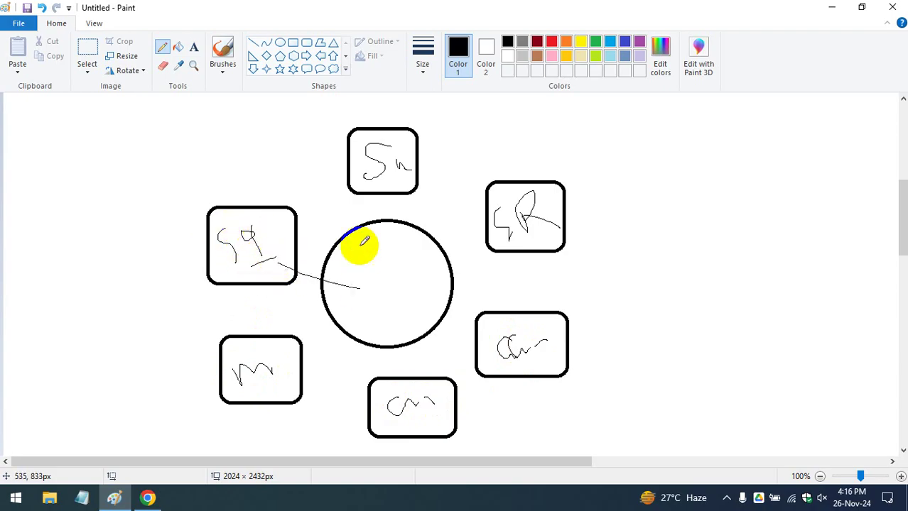
# - Draw pencil lines connecting the surrounding boxes to the central circle, plus a branch with a "1" beside the top box
pyautogui.moveTo(377, 253); pyautogui.dragTo(372, 192)
pyautogui.moveTo(460, 253); pyautogui.dragTo(509, 227)
pyautogui.moveTo(388, 176); pyautogui.dragTo(390, 277)
pyautogui.moveTo(385, 195)
pyautogui.mouseDown()
pyautogui.moveTo(383, 203)
pyautogui.moveTo(484, 122)
pyautogui.moveTo(495, 134)
pyautogui.moveTo(532, 111)
pyautogui.mouseUp()
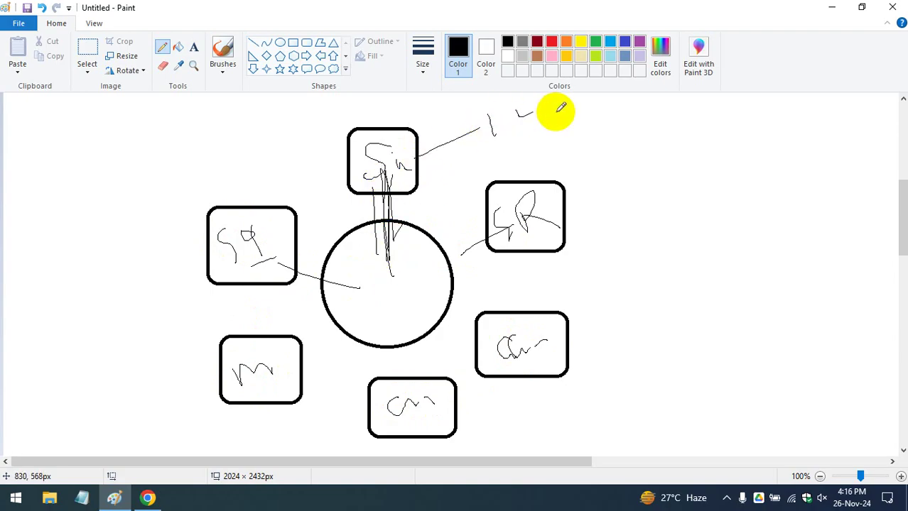
pyautogui.moveTo(515, 229); pyautogui.dragTo(423, 269)
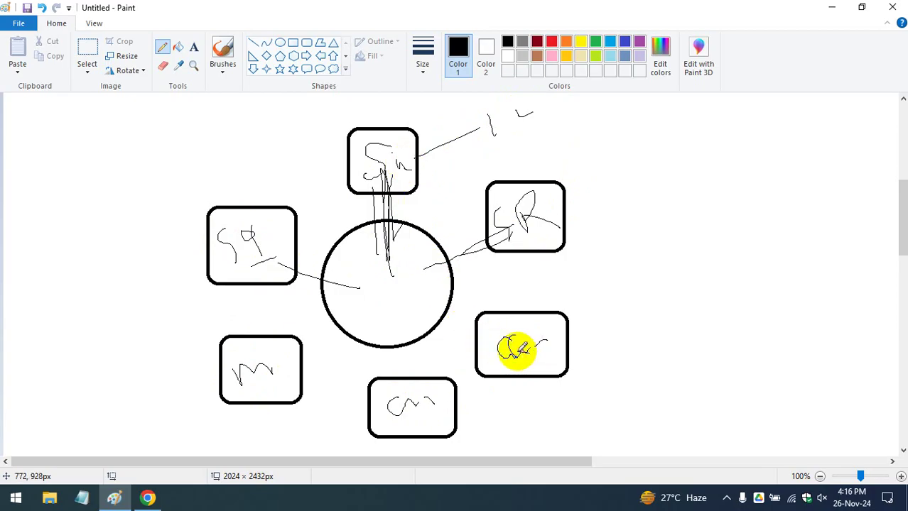
pyautogui.moveTo(502, 345); pyautogui.dragTo(414, 307)
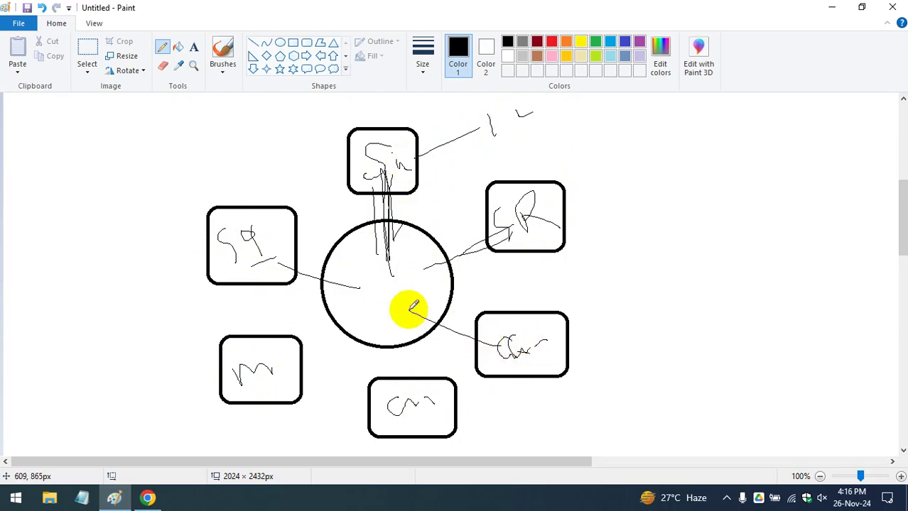
pyautogui.moveTo(395, 413); pyautogui.dragTo(388, 342)
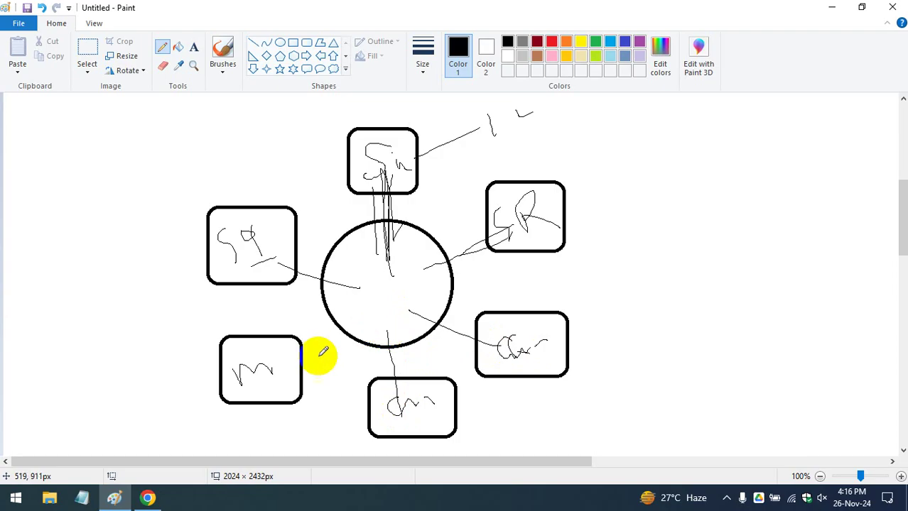
pyautogui.moveTo(267, 368); pyautogui.dragTo(334, 310)
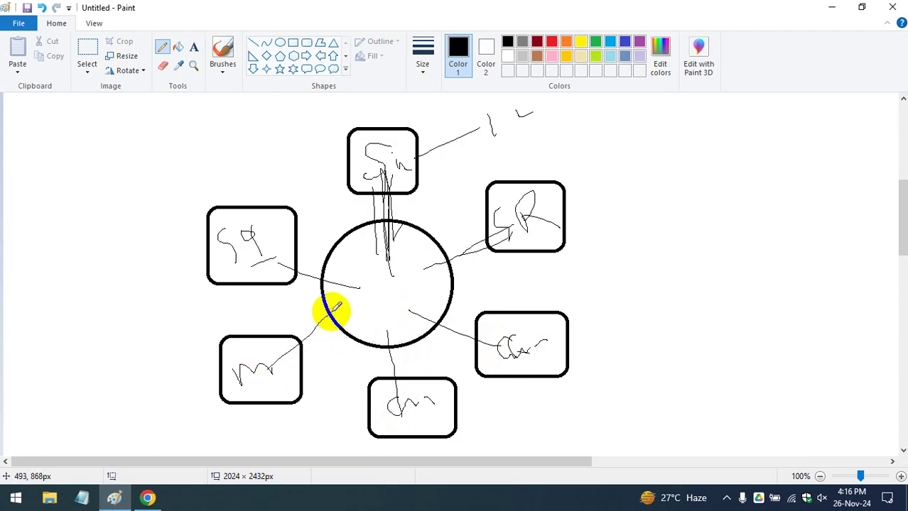
pyautogui.moveTo(252, 230); pyautogui.dragTo(328, 268)
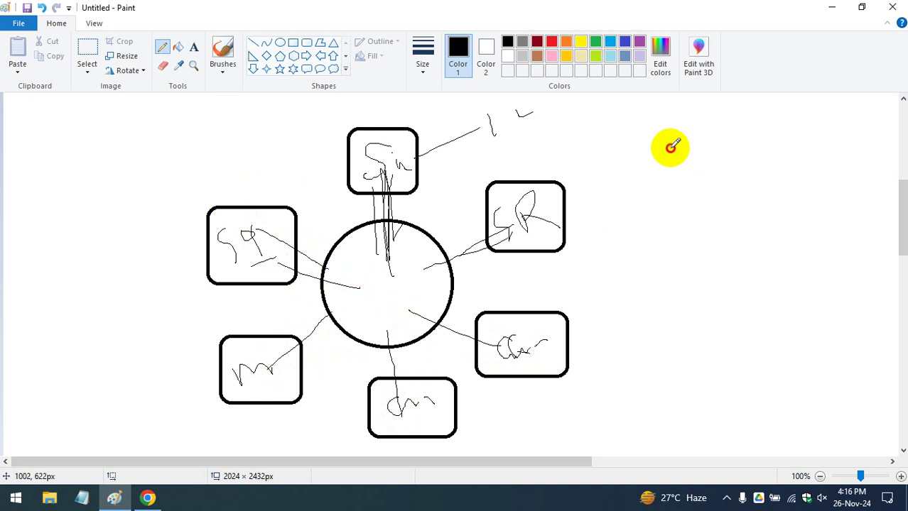
# - Sketch two freehand ovals with strokes inside them beside the ring diagram, and add loose lines leading away from the larger one
pyautogui.moveTo(672, 145); pyautogui.dragTo(703, 153)
pyautogui.moveTo(664, 191)
pyautogui.mouseDown()
pyautogui.moveTo(688, 133)
pyautogui.moveTo(761, 112)
pyautogui.mouseUp()
pyautogui.moveTo(740, 151); pyautogui.dragTo(765, 141)
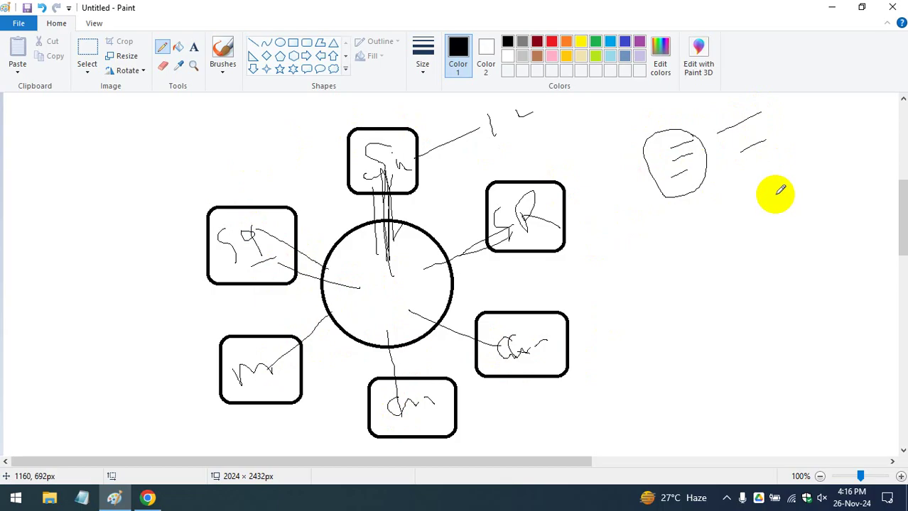
pyautogui.moveTo(806, 240)
pyautogui.mouseDown()
pyautogui.moveTo(821, 214)
pyautogui.moveTo(846, 260)
pyautogui.moveTo(861, 216)
pyautogui.moveTo(820, 246)
pyautogui.moveTo(731, 281)
pyautogui.mouseUp()
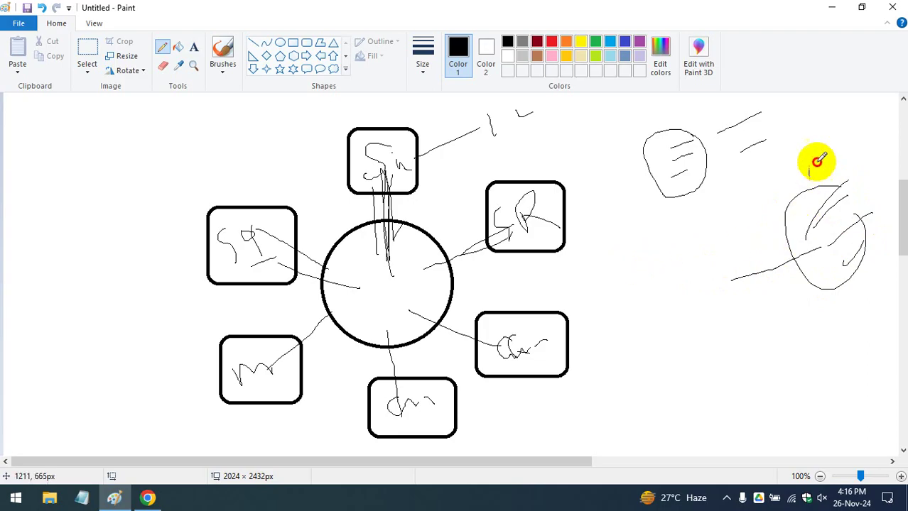
pyautogui.moveTo(814, 165)
pyautogui.mouseDown()
pyautogui.moveTo(743, 207)
pyautogui.moveTo(707, 254)
pyautogui.mouseUp()
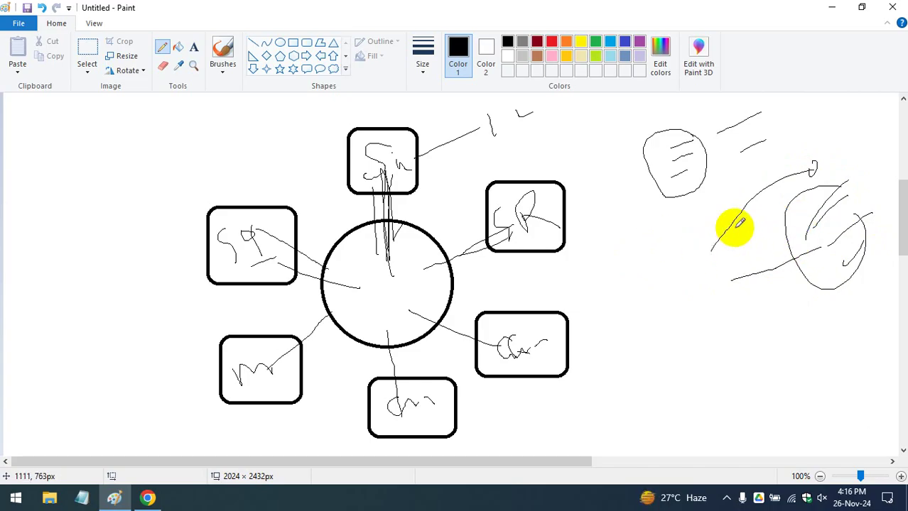
pyautogui.moveTo(780, 228)
pyautogui.mouseDown()
pyautogui.moveTo(837, 222)
pyautogui.moveTo(800, 323)
pyautogui.mouseUp()
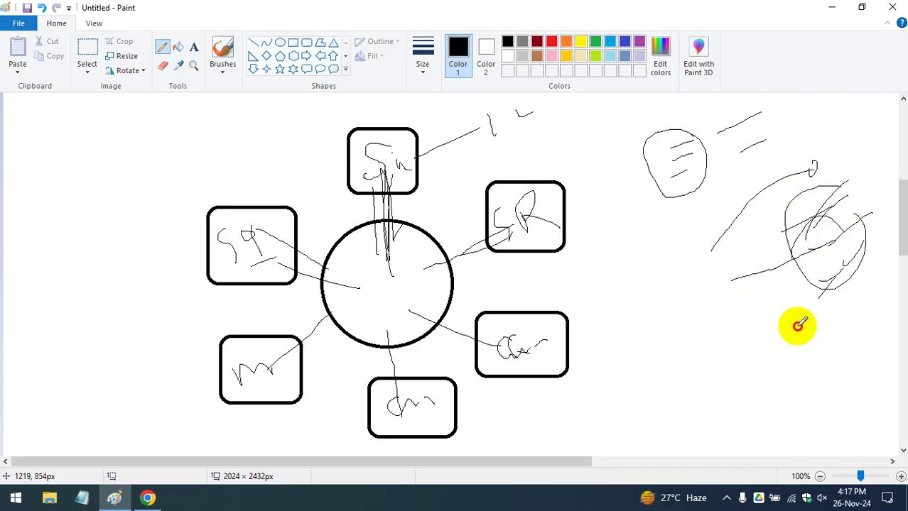
# - Sketch a freehand box filled with horizontal strokes below the ovals, a small pointer above it, and a marked oval beneath it
pyautogui.moveTo(613, 242)
pyautogui.mouseDown()
pyautogui.moveTo(618, 264)
pyautogui.moveTo(648, 297)
pyautogui.mouseUp()
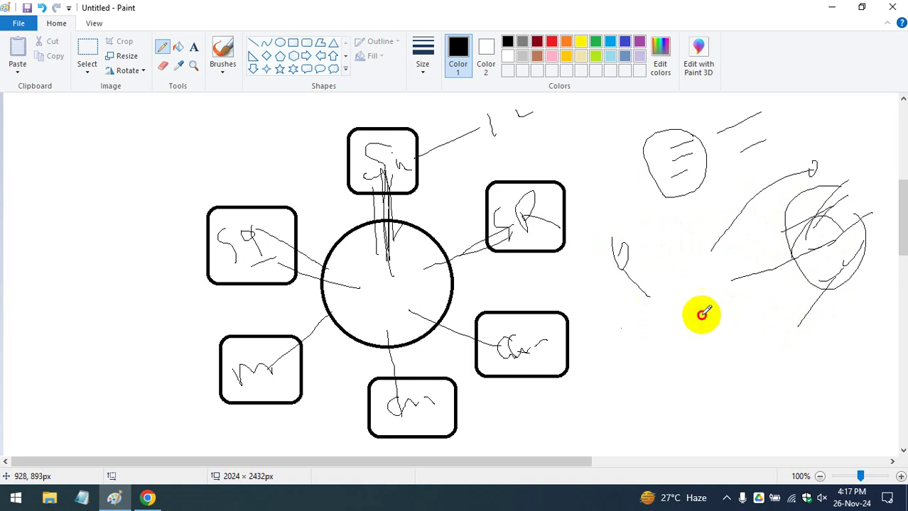
pyautogui.moveTo(701, 313)
pyautogui.mouseDown()
pyautogui.moveTo(625, 361)
pyautogui.moveTo(618, 349)
pyautogui.moveTo(681, 362)
pyautogui.moveTo(639, 349)
pyautogui.moveTo(699, 330)
pyautogui.moveTo(623, 338)
pyautogui.moveTo(653, 358)
pyautogui.moveTo(713, 335)
pyautogui.moveTo(681, 346)
pyautogui.moveTo(669, 323)
pyautogui.moveTo(624, 361)
pyautogui.moveTo(739, 348)
pyautogui.mouseUp()
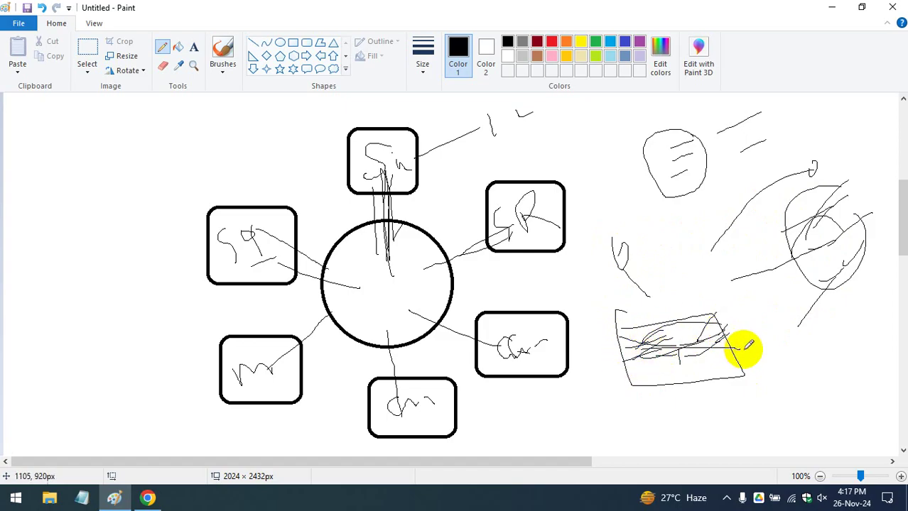
pyautogui.click(770, 341)
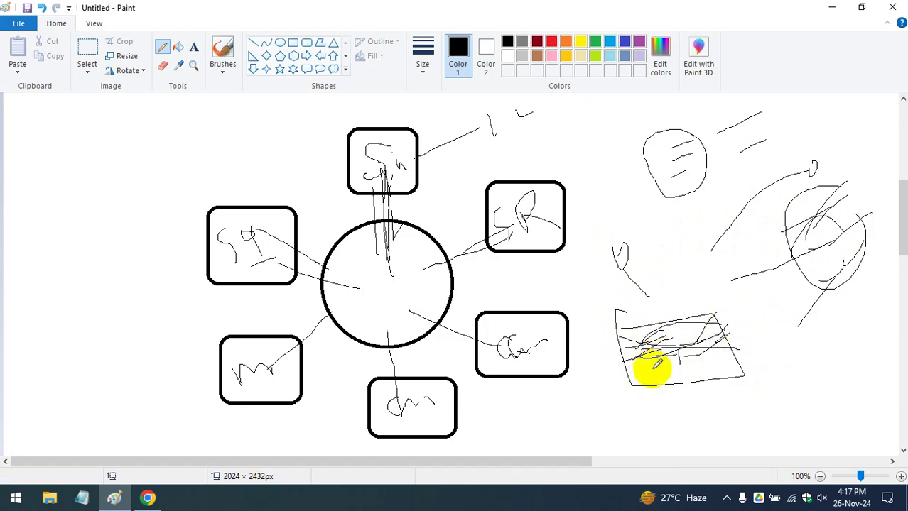
pyautogui.moveTo(609, 379)
pyautogui.mouseDown()
pyautogui.moveTo(669, 371)
pyautogui.moveTo(689, 385)
pyautogui.moveTo(669, 419)
pyautogui.moveTo(680, 399)
pyautogui.moveTo(772, 378)
pyautogui.moveTo(675, 433)
pyautogui.moveTo(731, 355)
pyautogui.mouseUp()
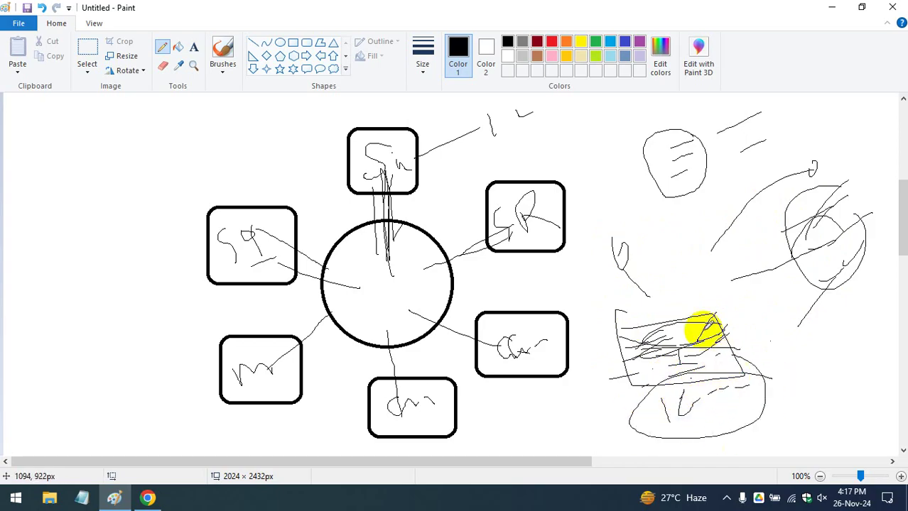
# - Draw a circled "2" beside the striped freehand box and cross out the box and the oval below it with long diagonal strokes
pyautogui.moveTo(781, 394)
pyautogui.mouseDown()
pyautogui.moveTo(779, 377)
pyautogui.moveTo(831, 358)
pyautogui.moveTo(784, 399)
pyautogui.moveTo(807, 383)
pyautogui.mouseUp()
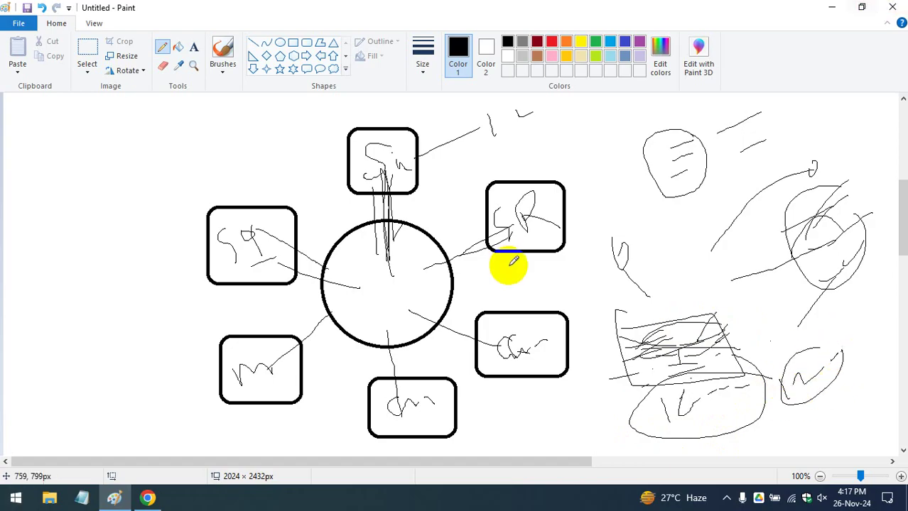
pyautogui.scroll(-3, 579, 245)
pyautogui.moveTo(677, 346)
pyautogui.mouseDown()
pyautogui.moveTo(746, 323)
pyautogui.moveTo(736, 367)
pyautogui.moveTo(648, 373)
pyautogui.moveTo(767, 362)
pyautogui.mouseUp()
pyautogui.moveTo(618, 385); pyautogui.dragTo(607, 365)
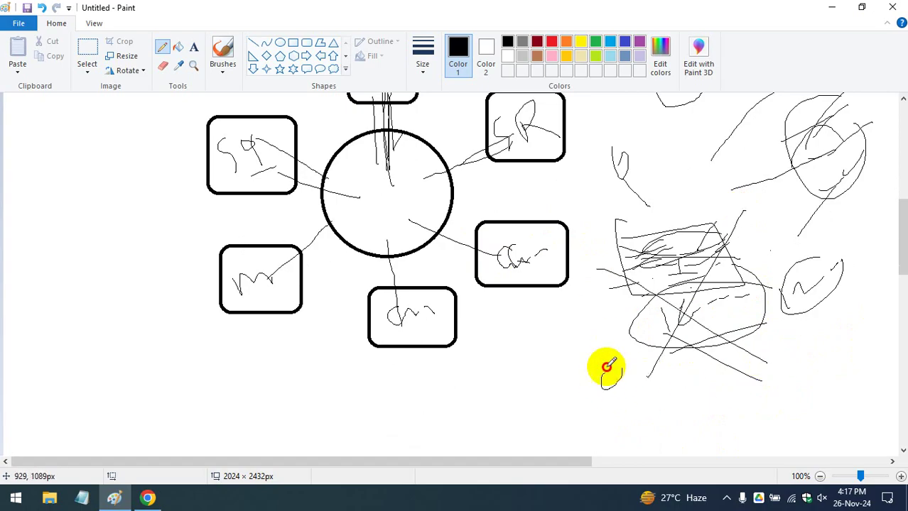
# - Draw loose short strokes beneath the crossed-out box and a small arrow below the ring diagram's lower-left rectangle
pyautogui.scroll(-3, 734, 348)
pyautogui.moveTo(610, 333); pyautogui.dragTo(534, 348)
pyautogui.click(534, 346)
pyautogui.moveTo(654, 383); pyautogui.dragTo(681, 335)
pyautogui.moveTo(765, 330); pyautogui.dragTo(795, 323)
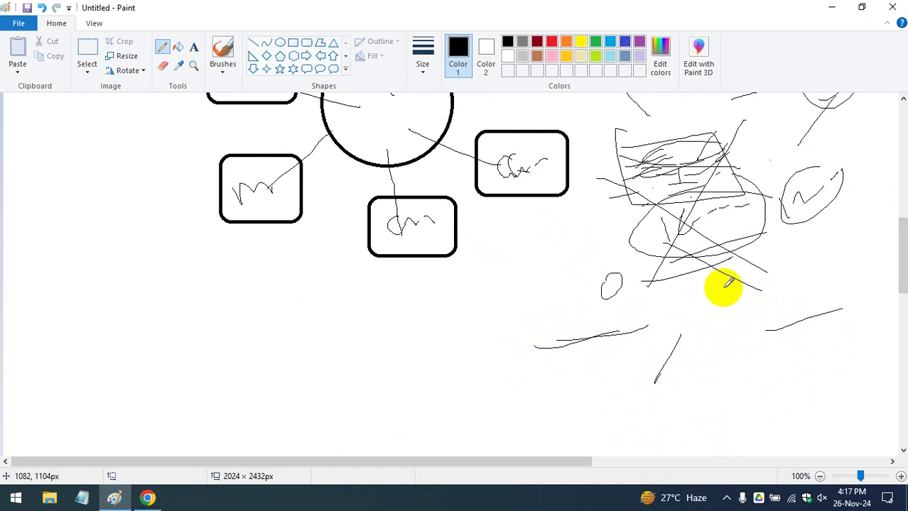
pyautogui.moveTo(270, 322)
pyautogui.mouseDown()
pyautogui.moveTo(290, 314)
pyautogui.moveTo(284, 310)
pyautogui.moveTo(293, 325)
pyautogui.mouseUp()
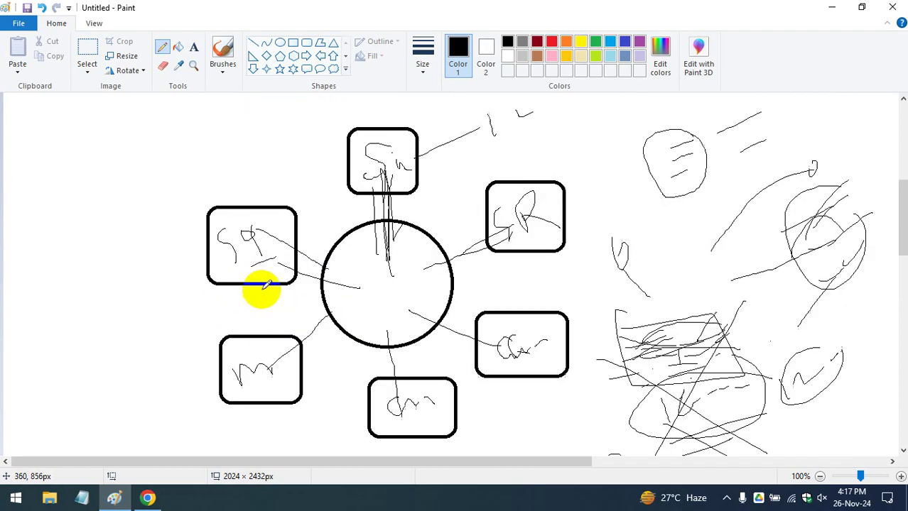
# - Enclose the crossed-out box in a large freehand circle and add wavy strokes at the circle's lower-left edge
pyautogui.scroll(3, 257, 287)
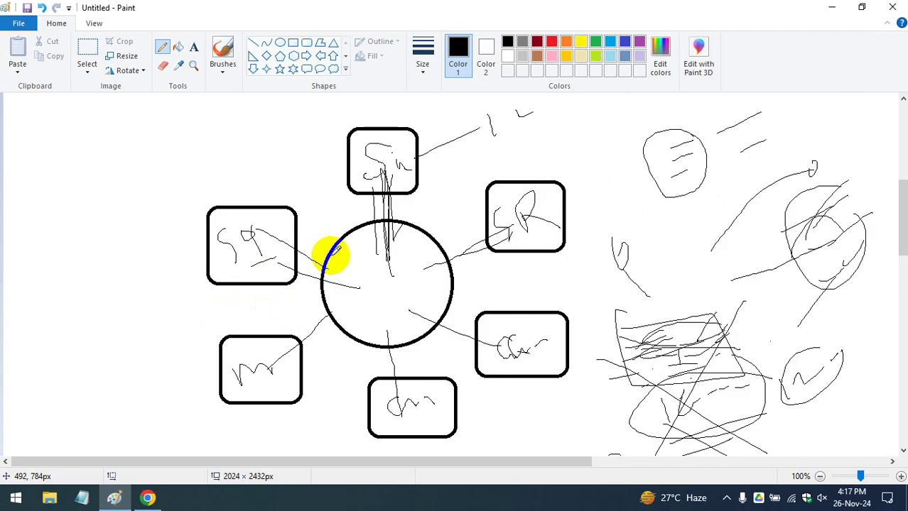
pyautogui.scroll(-3, 338, 250)
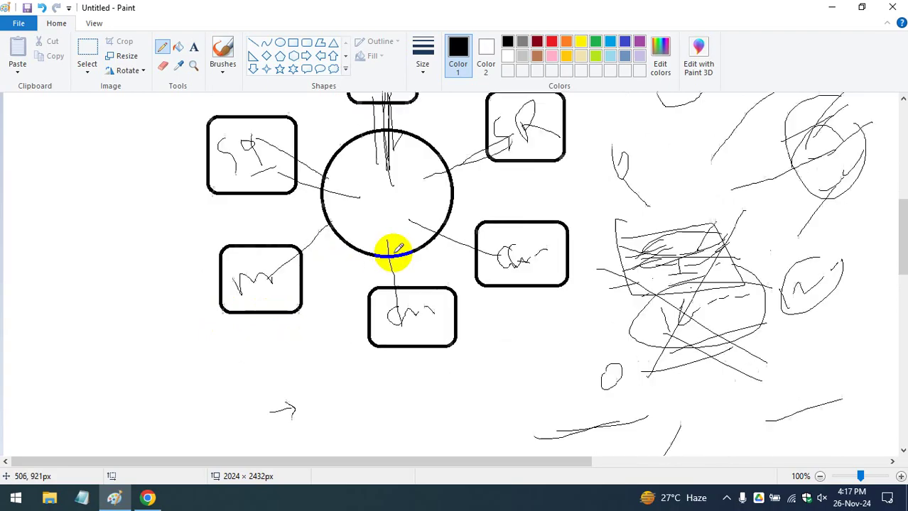
pyautogui.moveTo(634, 117)
pyautogui.mouseDown()
pyautogui.moveTo(618, 283)
pyautogui.moveTo(820, 160)
pyautogui.moveTo(604, 176)
pyautogui.moveTo(568, 283)
pyautogui.moveTo(624, 176)
pyautogui.moveTo(614, 206)
pyautogui.moveTo(749, 165)
pyautogui.mouseUp()
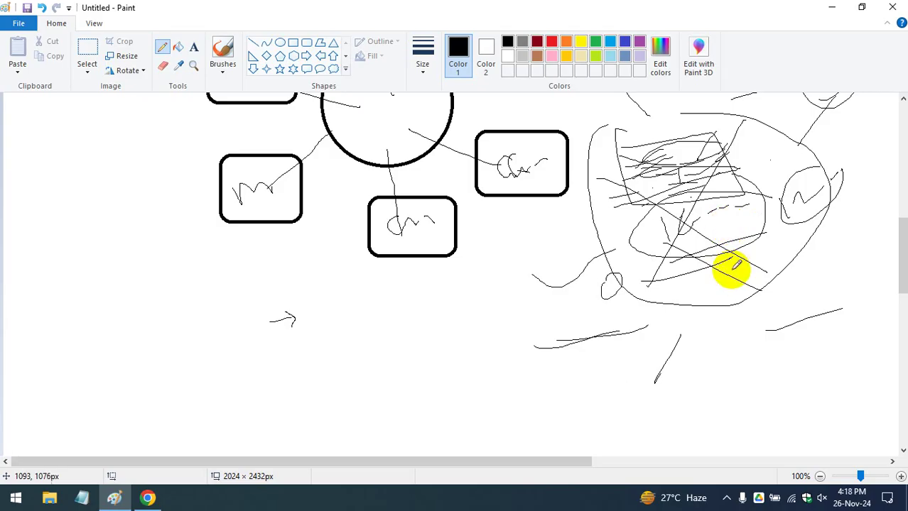
pyautogui.moveTo(566, 236); pyautogui.dragTo(632, 235)
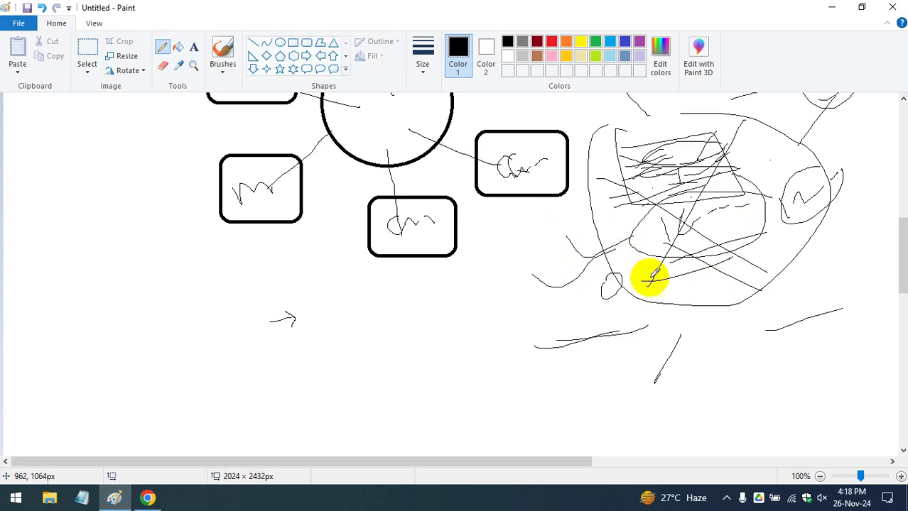
# - Sketch a small arrow and a circled mark with a tail below the large freehand circle, linking them with diagonal lines
pyautogui.moveTo(687, 325); pyautogui.dragTo(731, 335)
pyautogui.moveTo(788, 299)
pyautogui.mouseDown()
pyautogui.moveTo(814, 265)
pyautogui.moveTo(824, 277)
pyautogui.moveTo(829, 384)
pyautogui.mouseUp()
pyautogui.click(827, 349)
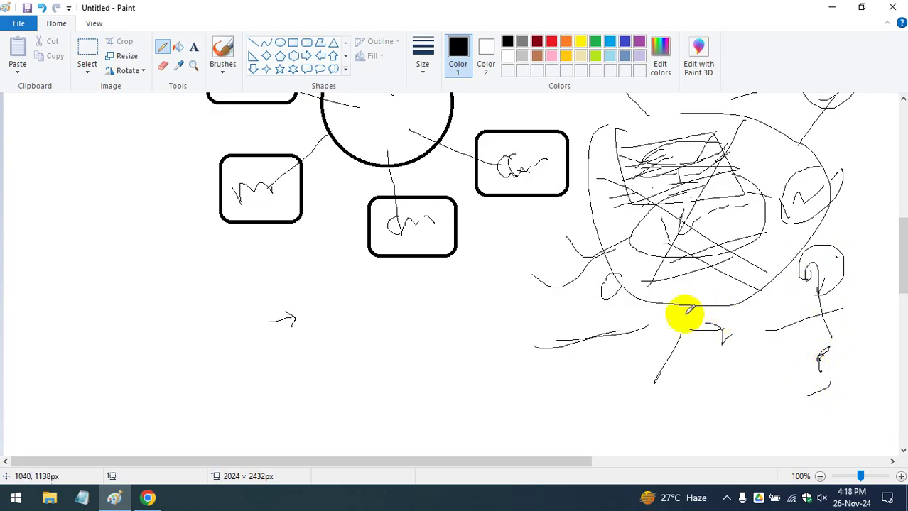
pyautogui.moveTo(685, 265); pyautogui.dragTo(810, 328)
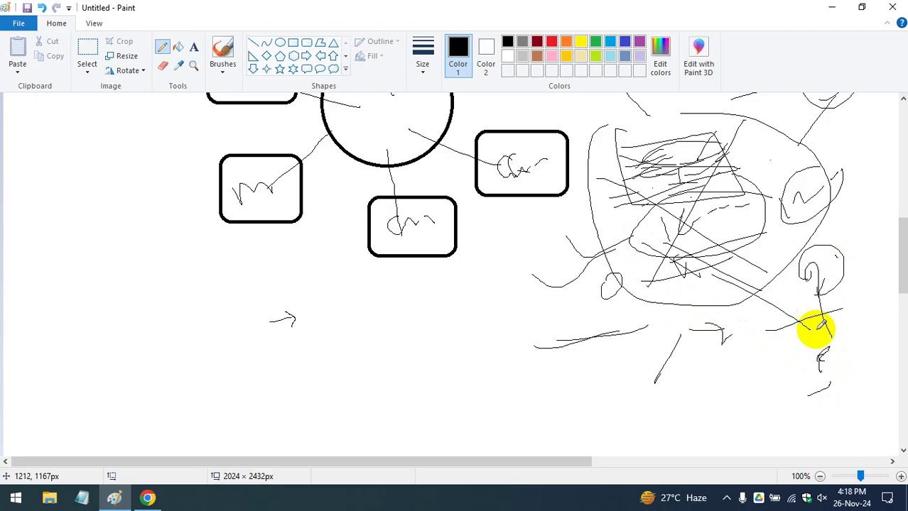
pyautogui.moveTo(750, 399); pyautogui.dragTo(808, 378)
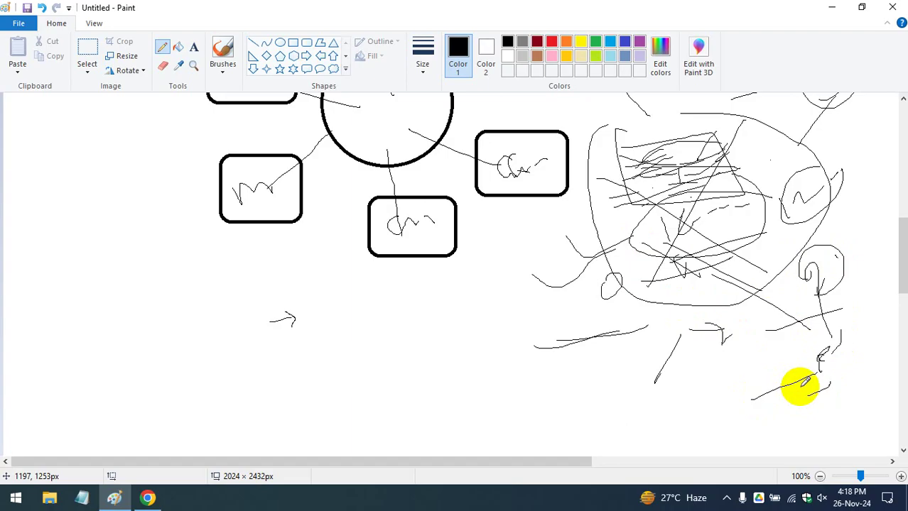
# - Sketch a marked oval beside the ring diagram's top rectangle and a large check mark beside the upper-right one
pyautogui.scroll(5, 801, 383)
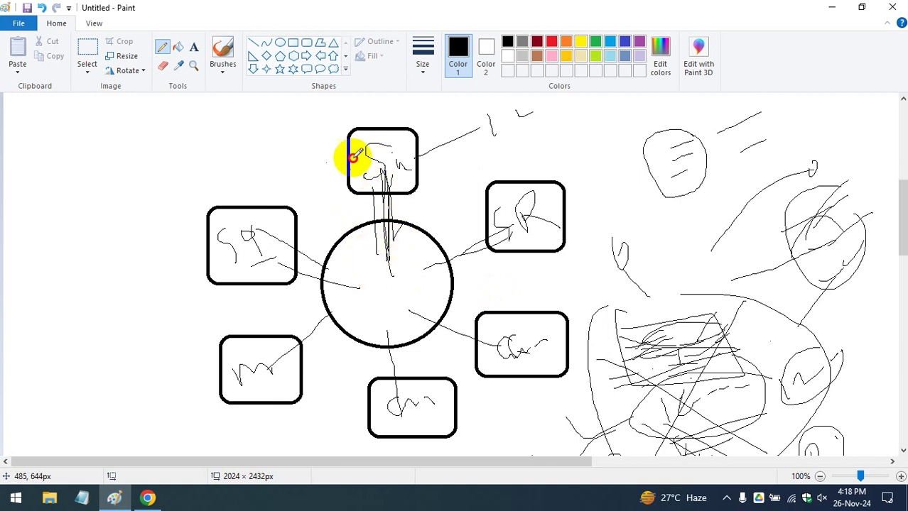
pyautogui.moveTo(299, 169)
pyautogui.mouseDown()
pyautogui.moveTo(303, 156)
pyautogui.moveTo(324, 157)
pyautogui.moveTo(313, 122)
pyautogui.moveTo(338, 178)
pyautogui.moveTo(330, 158)
pyautogui.moveTo(318, 156)
pyautogui.moveTo(375, 172)
pyautogui.moveTo(331, 166)
pyautogui.moveTo(389, 129)
pyautogui.mouseUp()
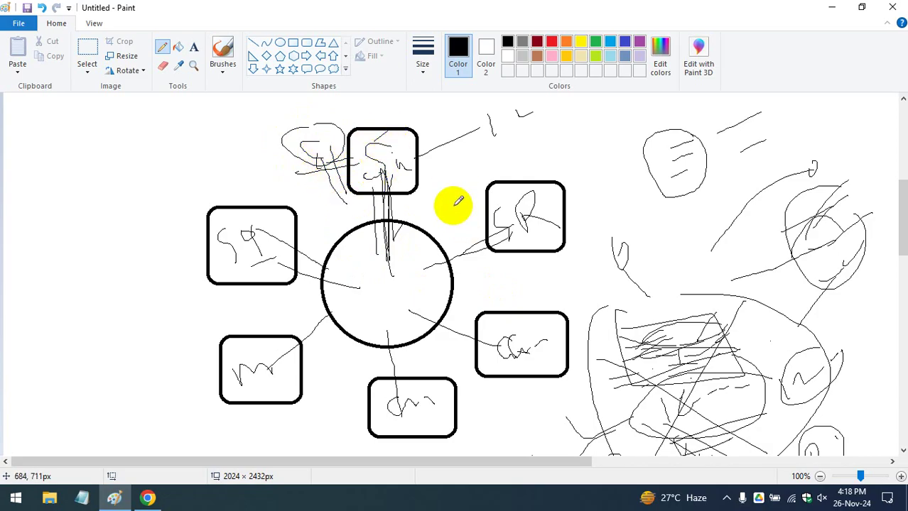
pyautogui.moveTo(446, 192)
pyautogui.mouseDown()
pyautogui.moveTo(498, 192)
pyautogui.moveTo(530, 166)
pyautogui.mouseUp()
pyautogui.moveTo(523, 213); pyautogui.dragTo(559, 229)
# - Draw lines leading out of the lower-right rounded rectangle toward the large freehand circle, with an oval and a small tick nearby
pyautogui.scroll(-3, 559, 228)
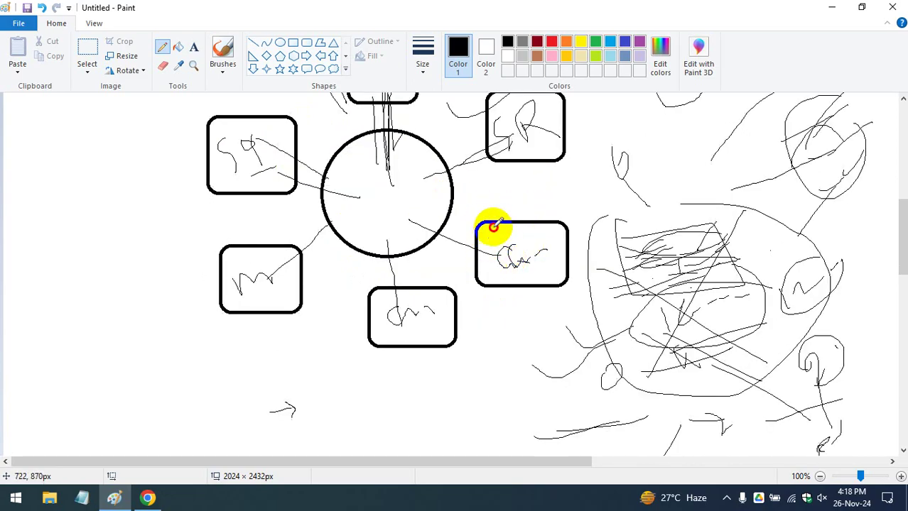
pyautogui.moveTo(565, 351); pyautogui.dragTo(600, 334)
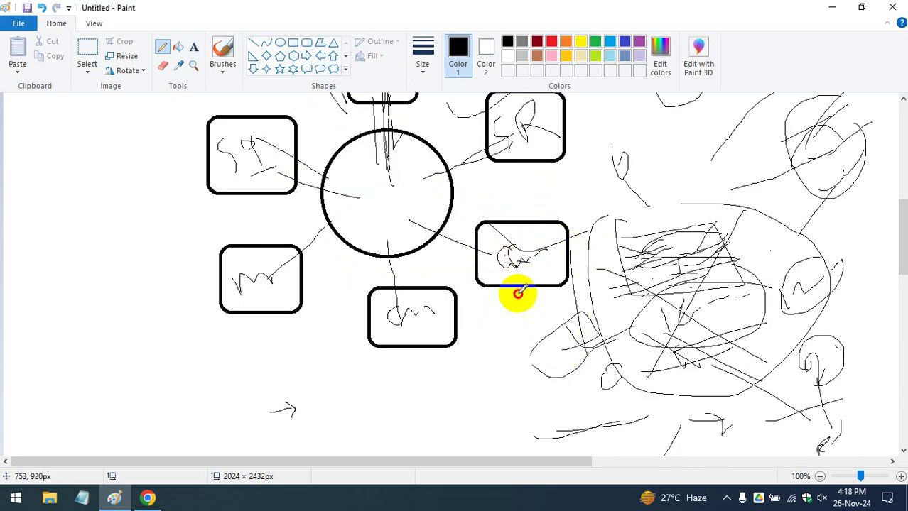
pyautogui.moveTo(489, 303); pyautogui.dragTo(508, 304)
pyautogui.click(603, 262)
pyautogui.click(555, 315)
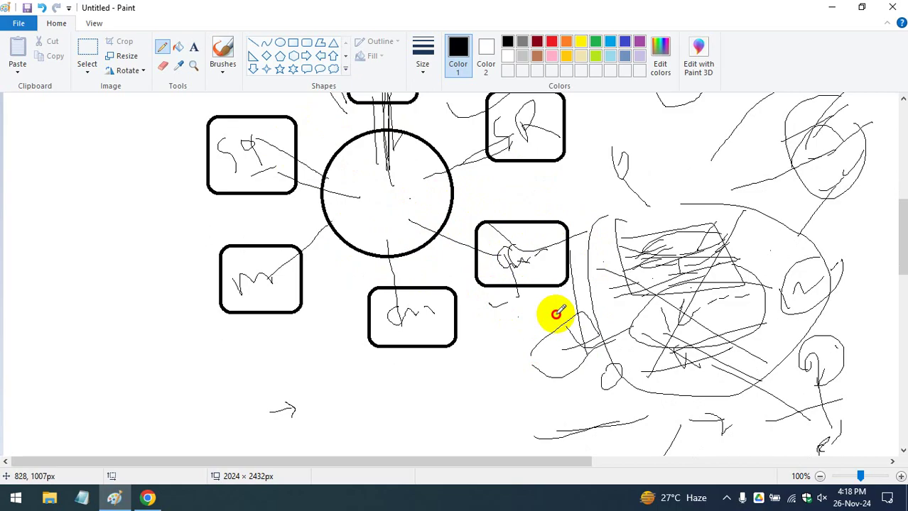
pyautogui.click(476, 262)
# - Draw single strokes through the bottom, lower-left and upper-left rounded rectangles of the ring diagram
pyautogui.moveTo(392, 380); pyautogui.dragTo(456, 291)
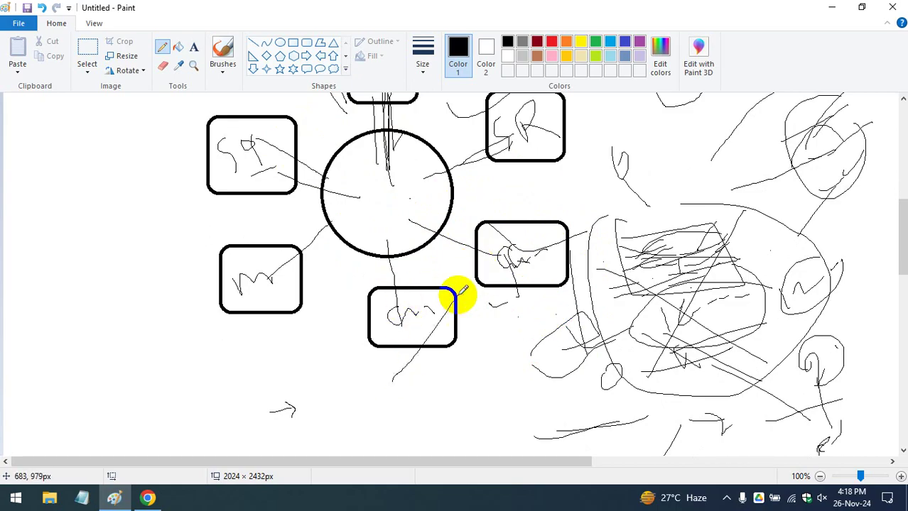
pyautogui.moveTo(187, 323); pyautogui.dragTo(270, 283)
pyautogui.scroll(3, 277, 282)
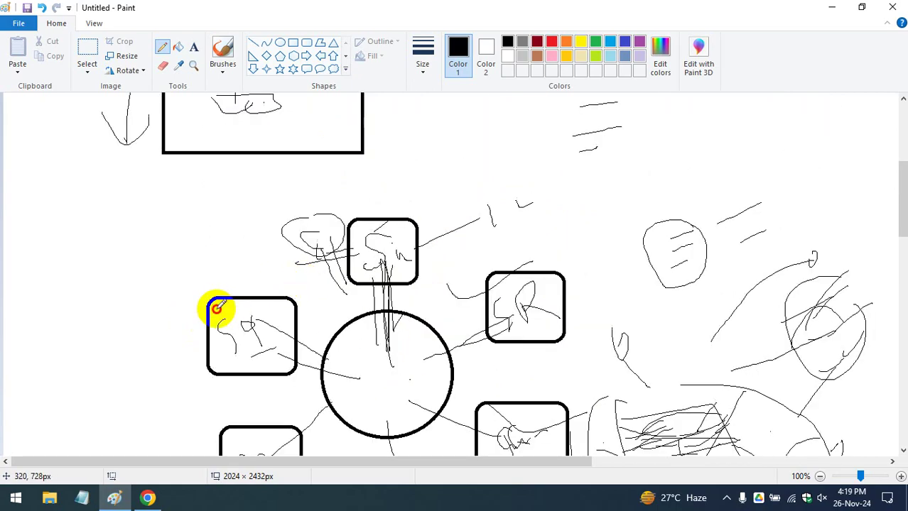
pyautogui.moveTo(162, 324); pyautogui.dragTo(296, 323)
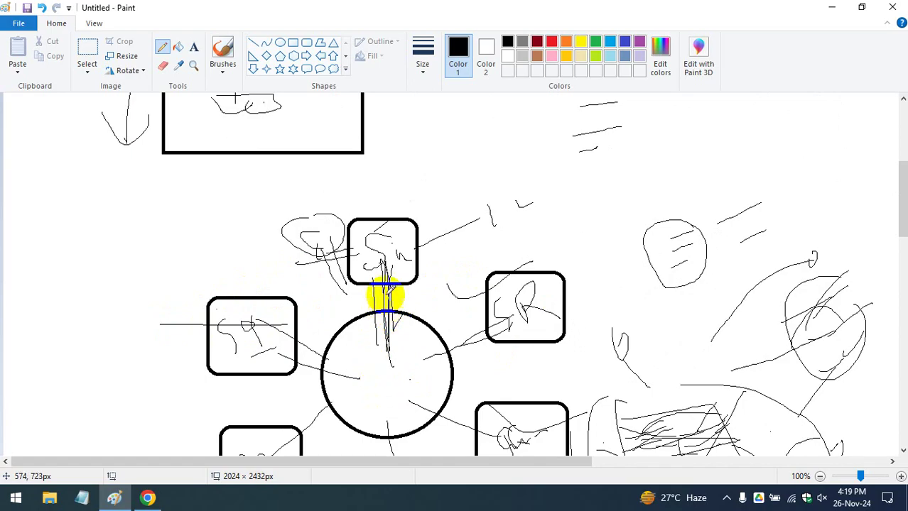
# - Draw a curve from the top rectangle toward the upper-left one, and add short strokes around and below the lower rectangles
pyautogui.scroll(-2, 284, 355)
pyautogui.moveTo(374, 150); pyautogui.dragTo(259, 197)
pyautogui.moveTo(251, 237); pyautogui.dragTo(260, 259)
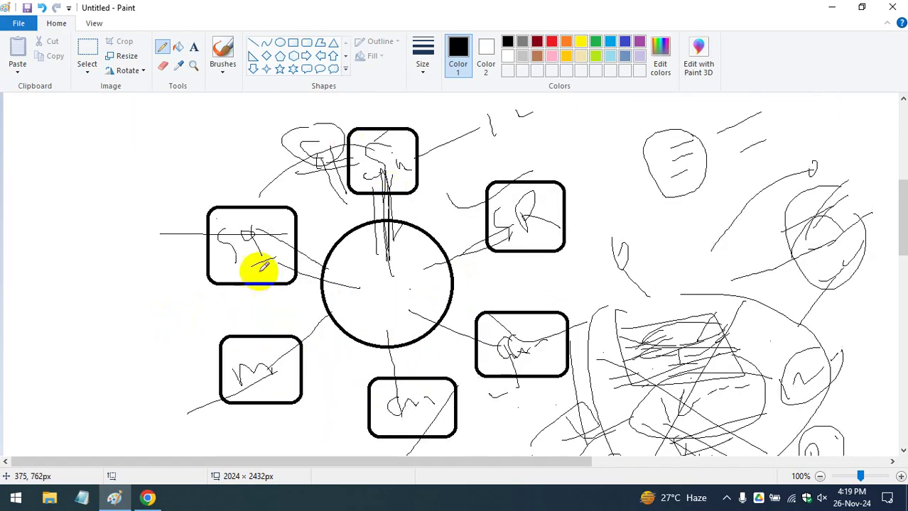
pyautogui.moveTo(275, 346); pyautogui.dragTo(332, 359)
pyautogui.moveTo(441, 377); pyautogui.dragTo(461, 367)
pyautogui.scroll(-4, 540, 249)
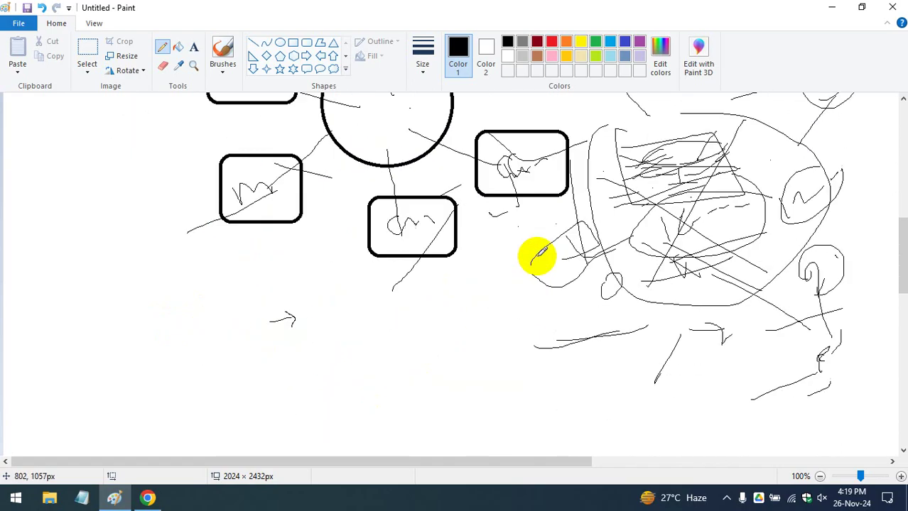
pyautogui.moveTo(413, 326)
pyautogui.mouseDown()
pyautogui.moveTo(394, 328)
pyautogui.moveTo(399, 358)
pyautogui.mouseUp()
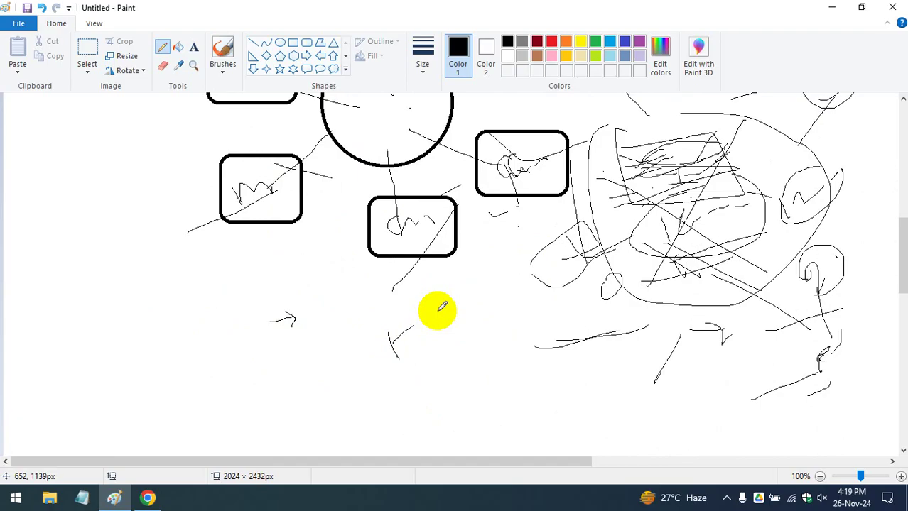
# - Switch to Chrome and review the Parameter region, the item report and the Report-2 region on the Report-1 page
pyautogui.click(147, 498)
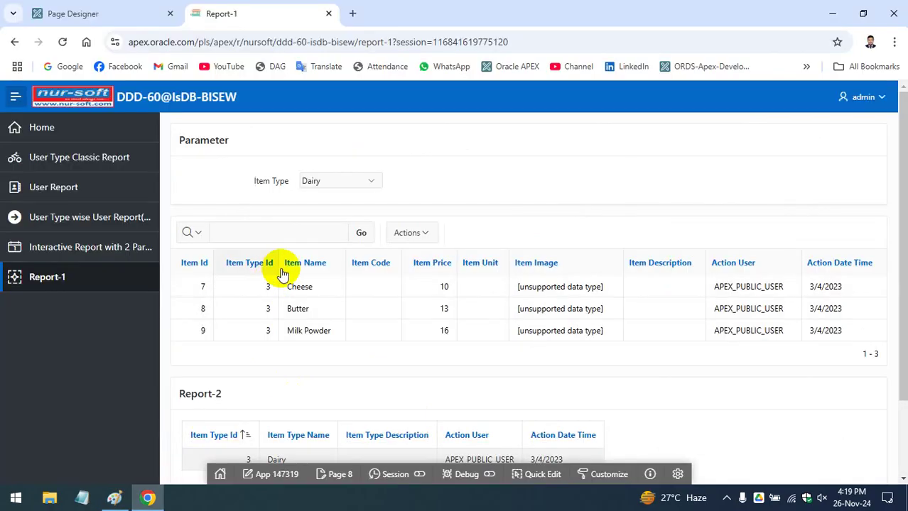
pyautogui.scroll(-1, 264, 284)
pyautogui.scroll(1, 298, 263)
pyautogui.click(473, 168)
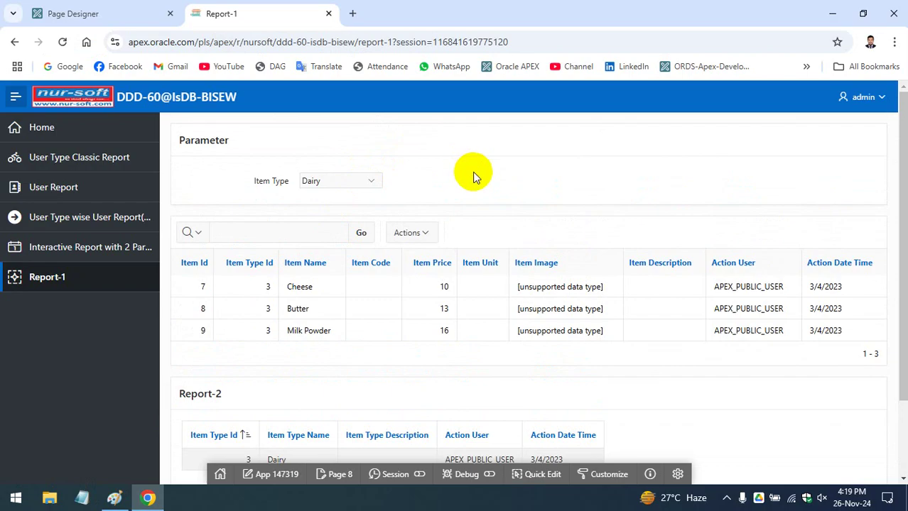
pyautogui.scroll(-2, 355, 334)
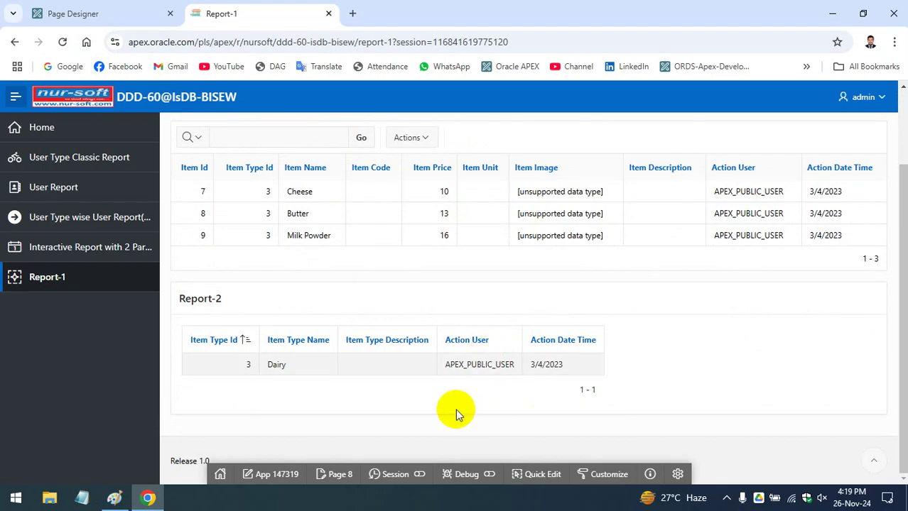
pyautogui.scroll(2, 442, 395)
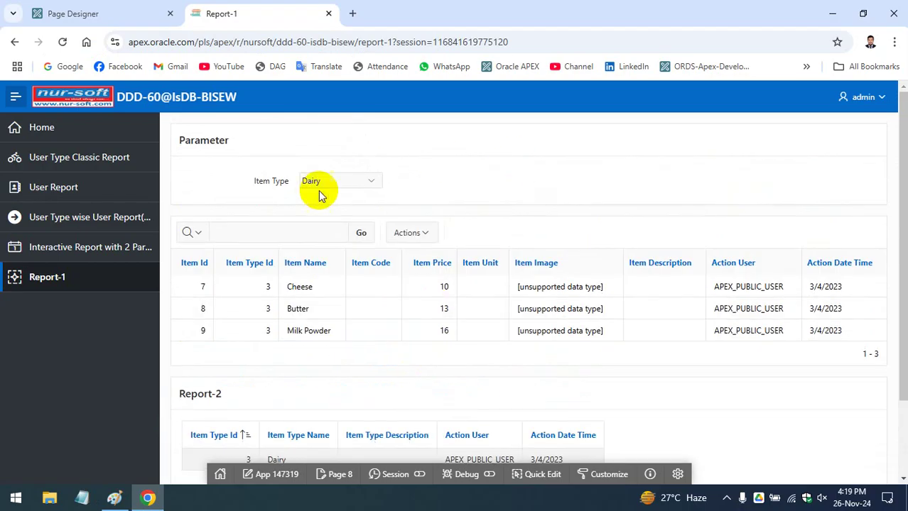
pyautogui.scroll(-2, 426, 191)
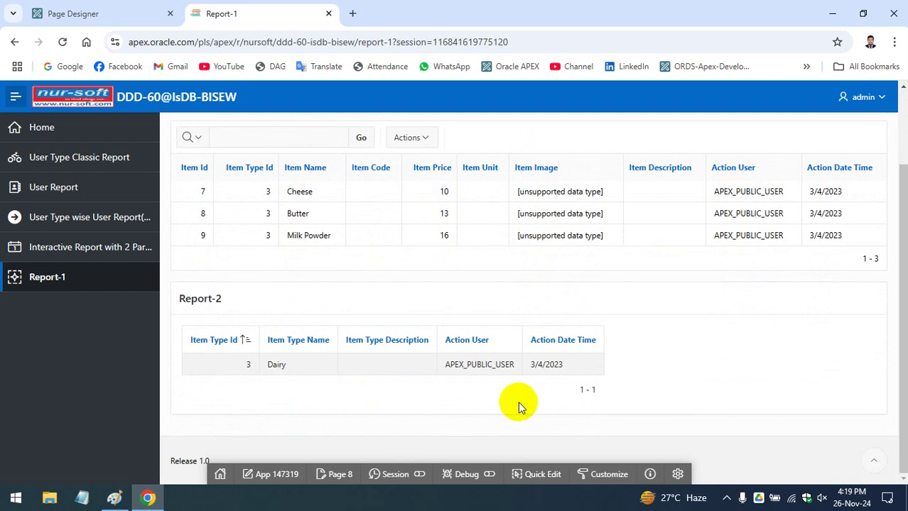
# - Switch back to Paint and draw a long horizontal line with a crossed mark under it on a blank area of the canvas
pyautogui.click(126, 501)
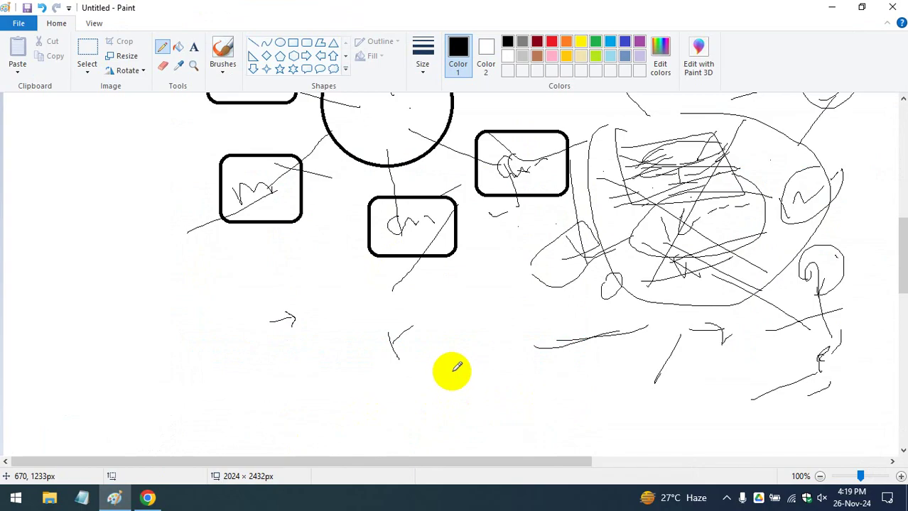
pyautogui.scroll(-4, 461, 348)
pyautogui.moveTo(229, 204); pyautogui.dragTo(455, 204)
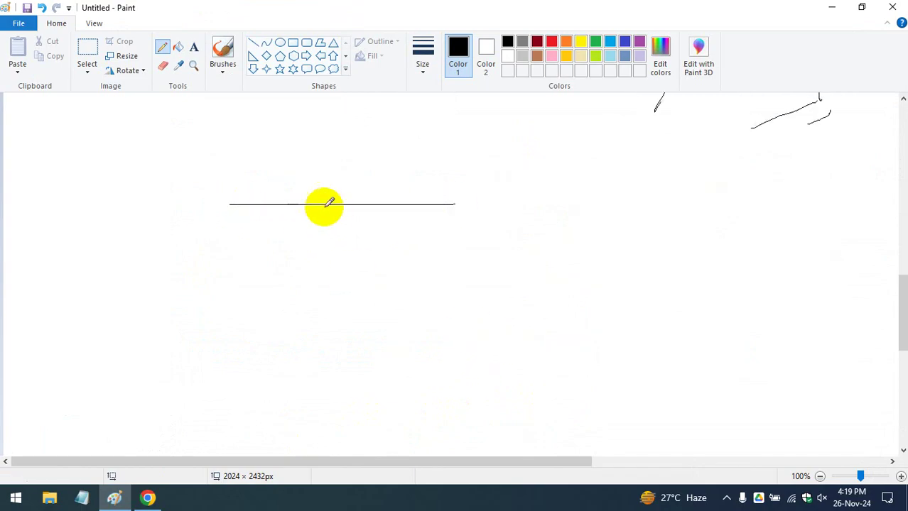
pyautogui.moveTo(315, 214); pyautogui.dragTo(311, 242)
pyautogui.moveTo(304, 229); pyautogui.dragTo(380, 219)
# - Draw a freehand rectangle beneath the crossed mark and add a narrow loop around the mark
pyautogui.moveTo(255, 272); pyautogui.dragTo(394, 271)
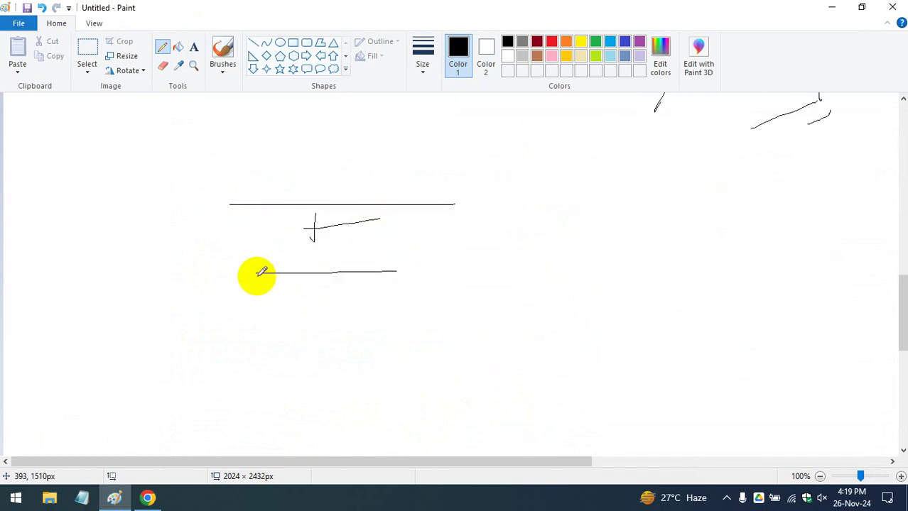
pyautogui.moveTo(257, 272); pyautogui.dragTo(257, 354)
pyautogui.moveTo(316, 355); pyautogui.dragTo(386, 355)
pyautogui.moveTo(394, 272)
pyautogui.mouseDown()
pyautogui.moveTo(396, 352)
pyautogui.moveTo(384, 355)
pyautogui.mouseUp()
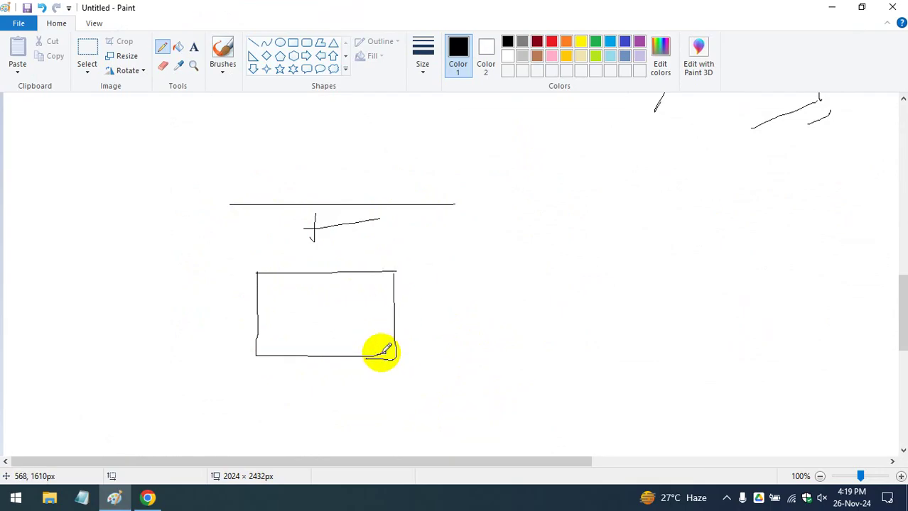
pyautogui.moveTo(310, 227)
pyautogui.mouseDown()
pyautogui.moveTo(361, 225)
pyautogui.moveTo(313, 238)
pyautogui.mouseUp()
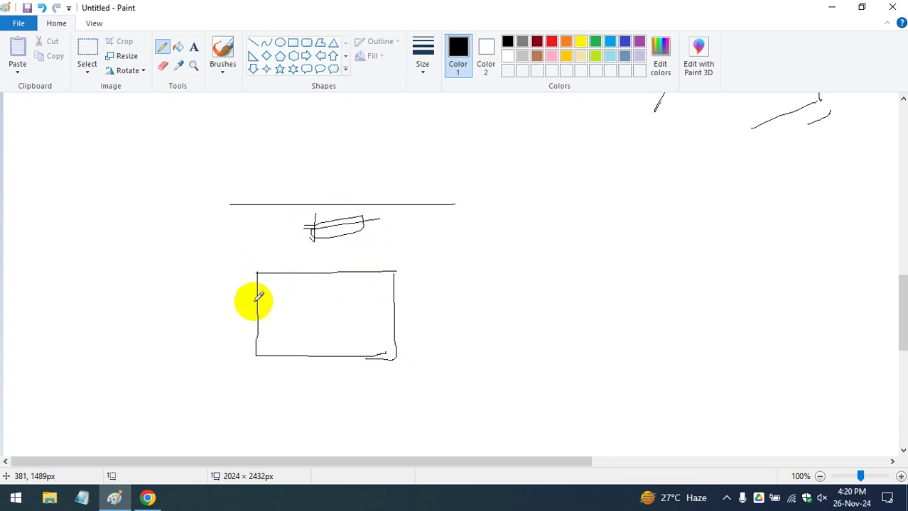
# - Handwrite two rows inside the new rectangle: a "T" with a line and small oval, and "1 R" followed by a line
pyautogui.scroll(-3, 327, 318)
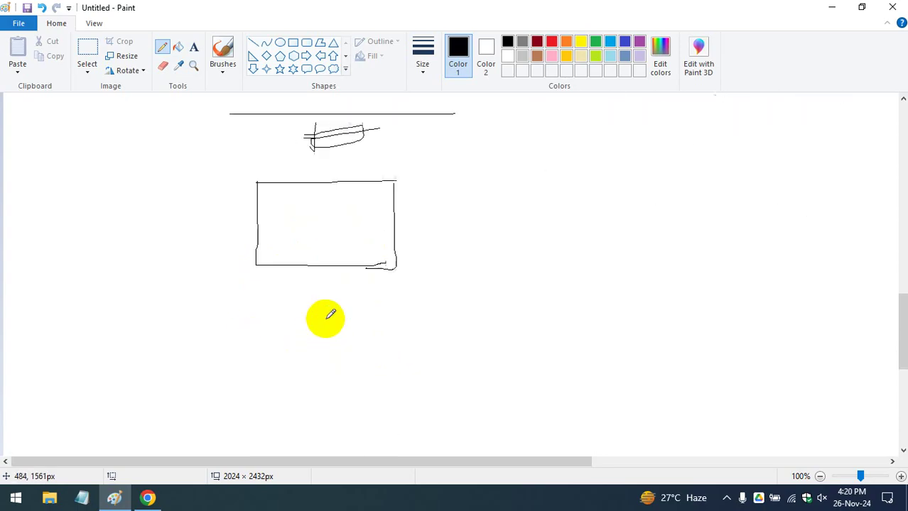
pyautogui.moveTo(262, 204)
pyautogui.mouseDown()
pyautogui.moveTo(269, 188)
pyautogui.moveTo(275, 211)
pyautogui.mouseUp()
pyautogui.moveTo(280, 202)
pyautogui.mouseDown()
pyautogui.moveTo(364, 204)
pyautogui.moveTo(360, 195)
pyautogui.mouseUp()
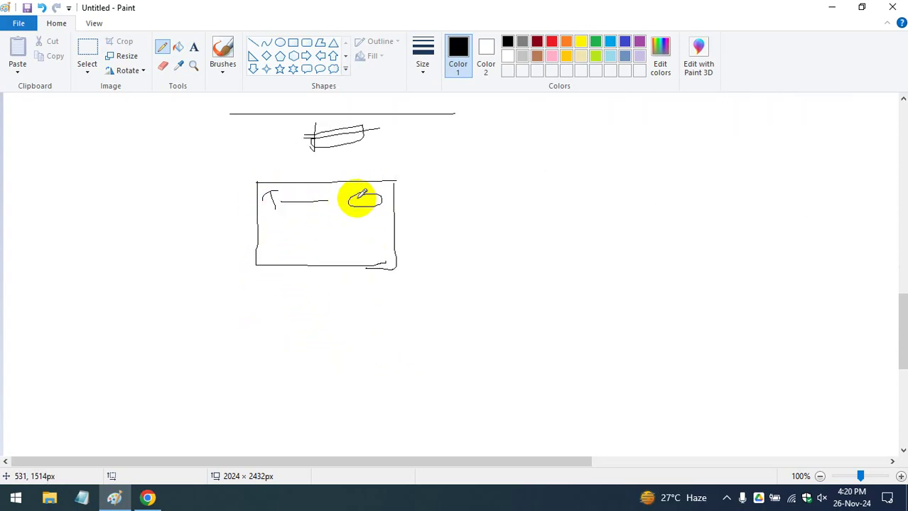
pyautogui.moveTo(271, 214); pyautogui.dragTo(276, 237)
pyautogui.moveTo(297, 234)
pyautogui.mouseDown()
pyautogui.moveTo(300, 223)
pyautogui.moveTo(378, 222)
pyautogui.mouseUp()
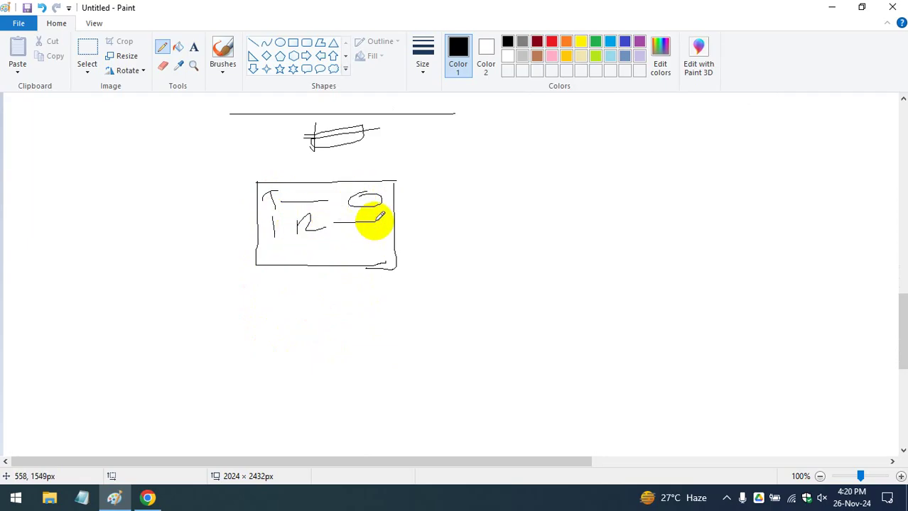
# - Add short strokes in and below the rectangle, loop the second row's line, and draw a line from that loop past the rectangle's edge
pyautogui.scroll(10, 328, 178)
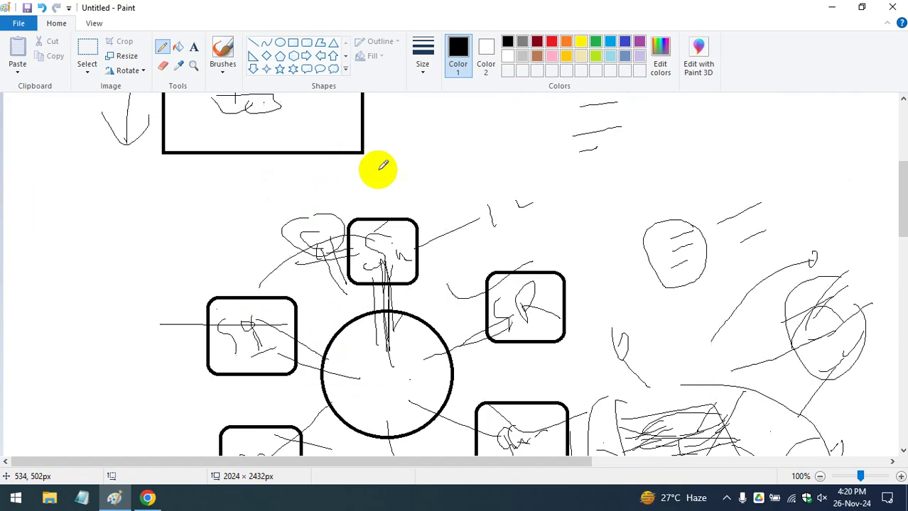
pyautogui.scroll(-7, 382, 169)
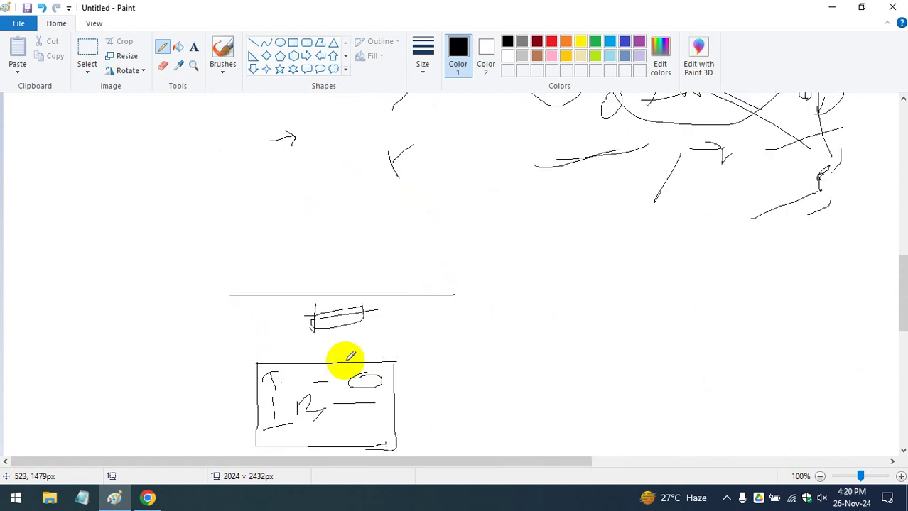
pyautogui.scroll(-1, 351, 356)
pyautogui.moveTo(309, 338)
pyautogui.mouseDown()
pyautogui.moveTo(281, 344)
pyautogui.moveTo(340, 371)
pyautogui.mouseUp()
pyautogui.moveTo(366, 358); pyautogui.dragTo(396, 348)
pyautogui.moveTo(381, 305)
pyautogui.mouseDown()
pyautogui.moveTo(356, 304)
pyautogui.moveTo(386, 320)
pyautogui.moveTo(363, 304)
pyautogui.mouseUp()
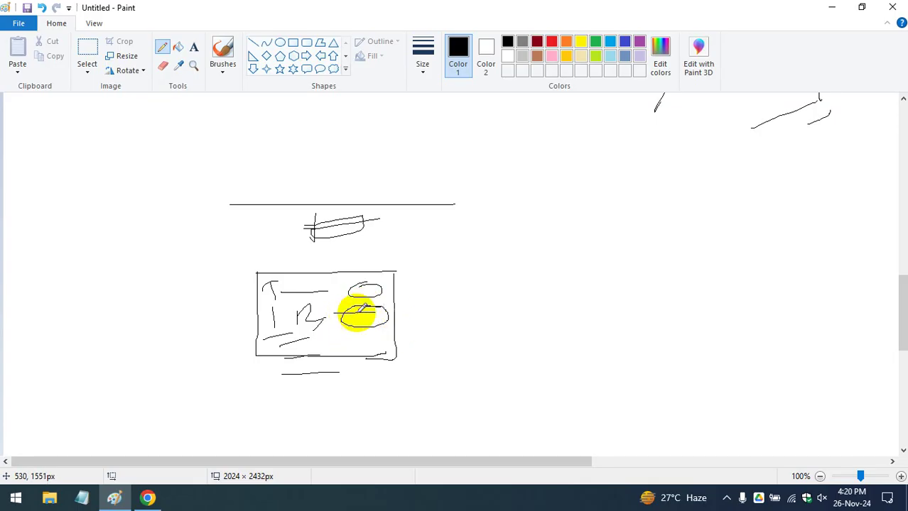
pyautogui.moveTo(354, 324); pyautogui.dragTo(421, 298)
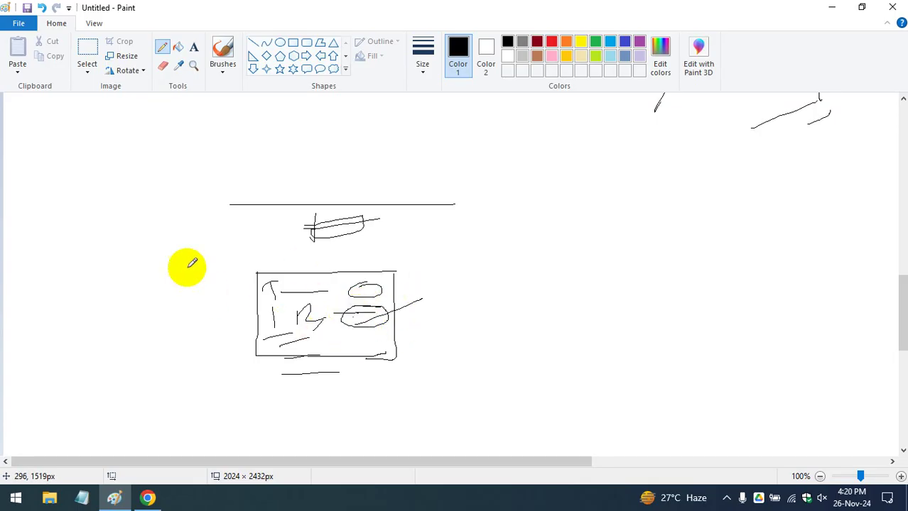
# - Draw a larger slanted open-bottomed box beside the rectangle and fill it with scattered short lines
pyautogui.moveTo(443, 263)
pyautogui.mouseDown()
pyautogui.moveTo(472, 387)
pyautogui.moveTo(570, 245)
pyautogui.moveTo(685, 369)
pyautogui.mouseUp()
pyautogui.moveTo(481, 302); pyautogui.dragTo(524, 289)
pyautogui.moveTo(602, 268); pyautogui.dragTo(610, 264)
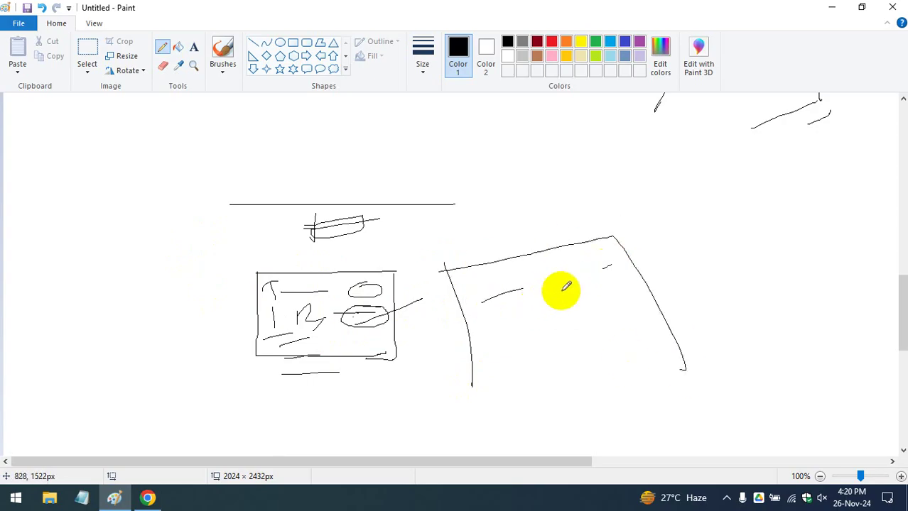
pyautogui.moveTo(500, 338); pyautogui.dragTo(530, 327)
pyautogui.moveTo(609, 299); pyautogui.dragTo(619, 294)
pyautogui.moveTo(532, 343); pyautogui.dragTo(572, 325)
pyautogui.moveTo(563, 370); pyautogui.dragTo(595, 363)
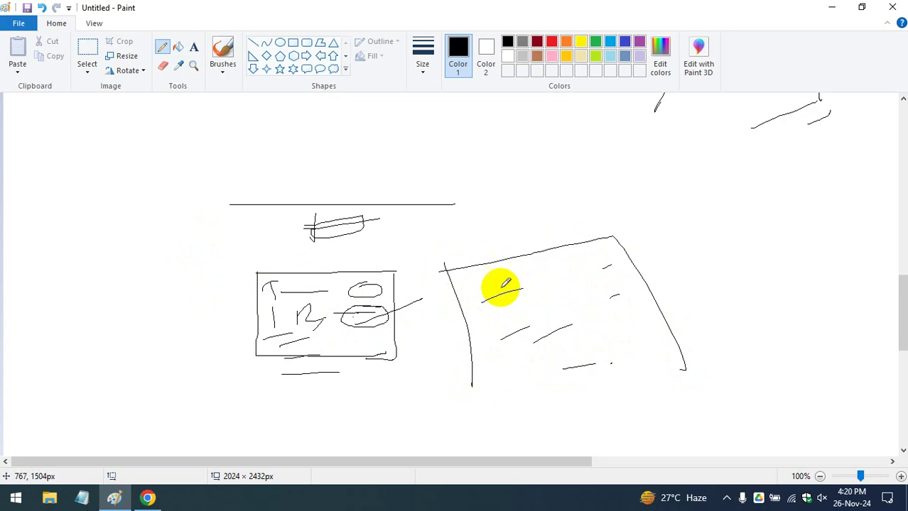
# - Add an arrow and small ovals to the second box's first row, and draw an arrow from the rectangle's upper oval to that box
pyautogui.moveTo(490, 297); pyautogui.dragTo(527, 301)
pyautogui.moveTo(601, 257)
pyautogui.mouseDown()
pyautogui.moveTo(583, 258)
pyautogui.moveTo(559, 275)
pyautogui.moveTo(593, 269)
pyautogui.moveTo(548, 281)
pyautogui.moveTo(580, 268)
pyautogui.moveTo(561, 270)
pyautogui.mouseUp()
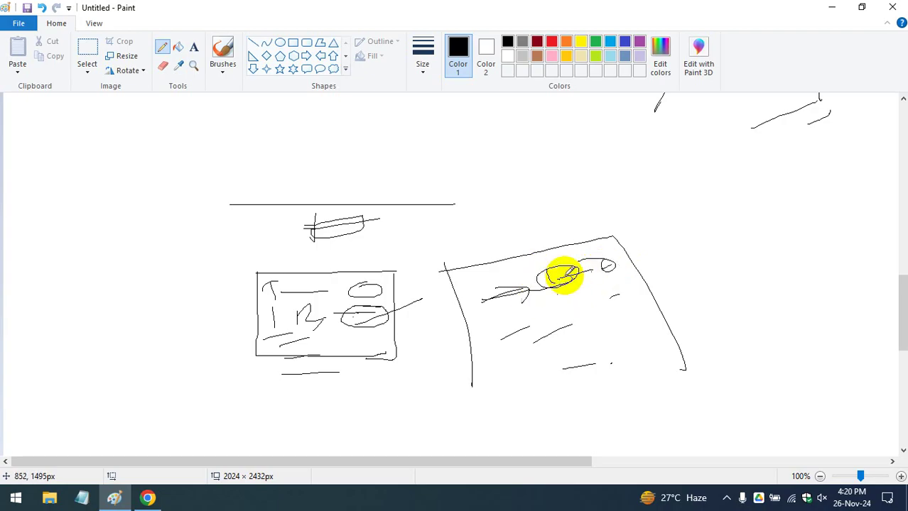
pyautogui.moveTo(380, 291)
pyautogui.mouseDown()
pyautogui.moveTo(340, 283)
pyautogui.moveTo(449, 269)
pyautogui.moveTo(476, 289)
pyautogui.mouseUp()
# - Draw a line from the second box's oval to a third slanted box and add rows of short lines inside it
pyautogui.moveTo(547, 277)
pyautogui.mouseDown()
pyautogui.moveTo(574, 276)
pyautogui.moveTo(635, 227)
pyautogui.moveTo(632, 250)
pyautogui.moveTo(771, 172)
pyautogui.moveTo(835, 257)
pyautogui.mouseUp()
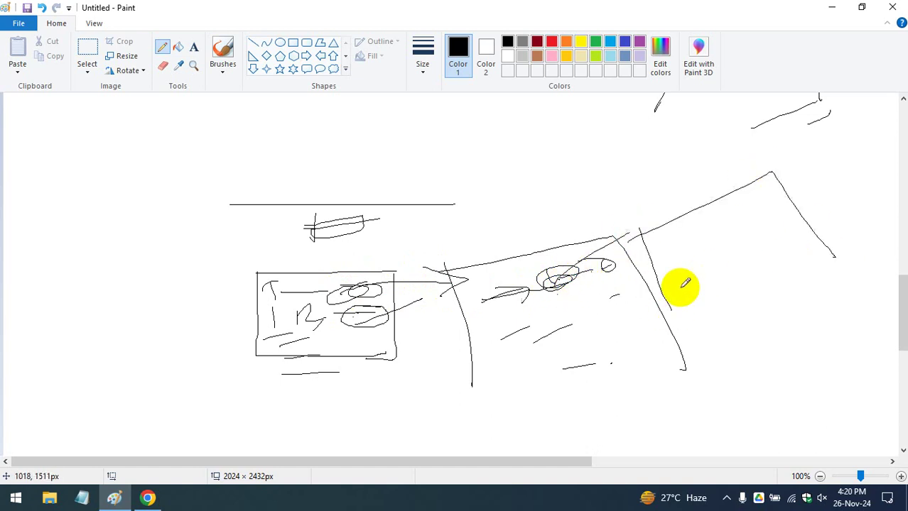
pyautogui.moveTo(681, 288); pyautogui.dragTo(811, 275)
pyautogui.moveTo(700, 232); pyautogui.dragTo(752, 207)
pyautogui.moveTo(714, 248); pyautogui.dragTo(774, 225)
pyautogui.moveTo(735, 258); pyautogui.dragTo(788, 235)
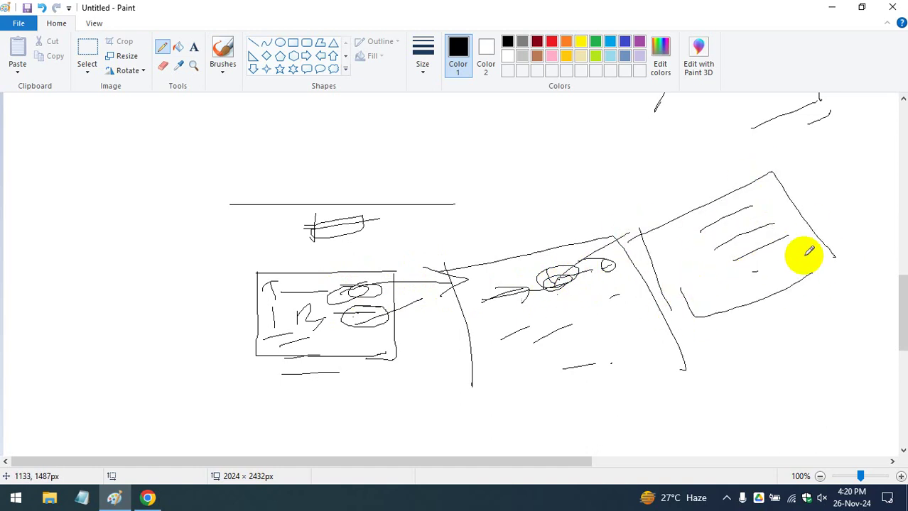
pyautogui.moveTo(751, 272)
pyautogui.mouseDown()
pyautogui.moveTo(804, 257)
pyautogui.moveTo(782, 283)
pyautogui.mouseUp()
# - Draw a circled mark at the third box's upper corner with short strokes beside it, and retrace some of the box's rows
pyautogui.moveTo(862, 142); pyautogui.dragTo(831, 187)
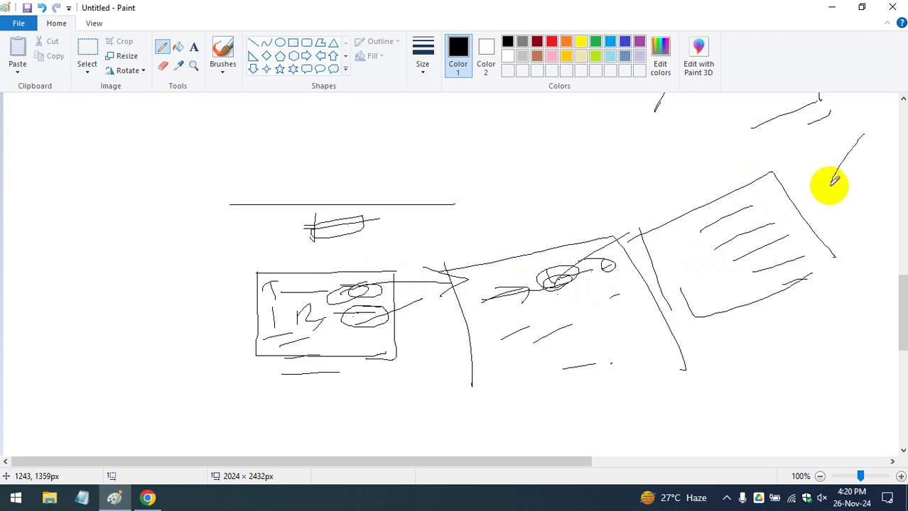
pyautogui.moveTo(795, 152)
pyautogui.mouseDown()
pyautogui.moveTo(753, 226)
pyautogui.moveTo(805, 117)
pyautogui.mouseUp()
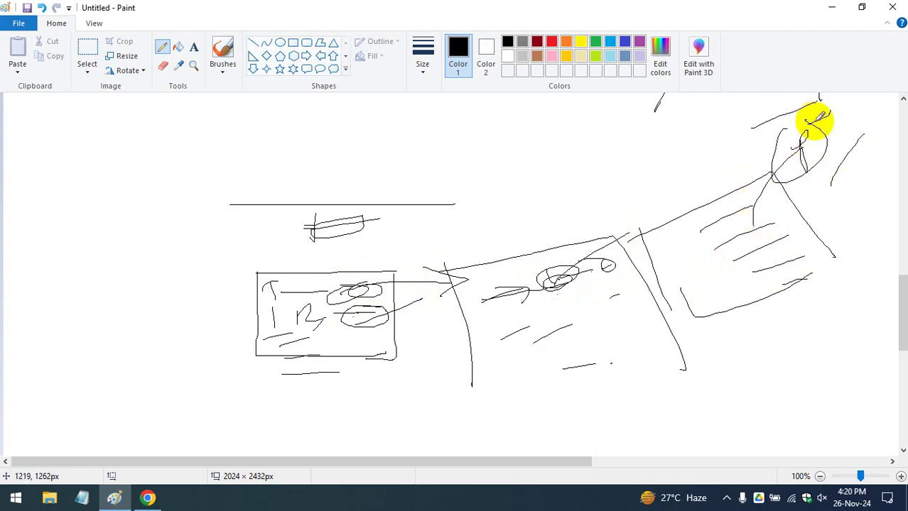
pyautogui.moveTo(847, 148); pyautogui.dragTo(863, 135)
pyautogui.moveTo(713, 230); pyautogui.dragTo(798, 218)
pyautogui.moveTo(765, 268); pyautogui.dragTo(774, 265)
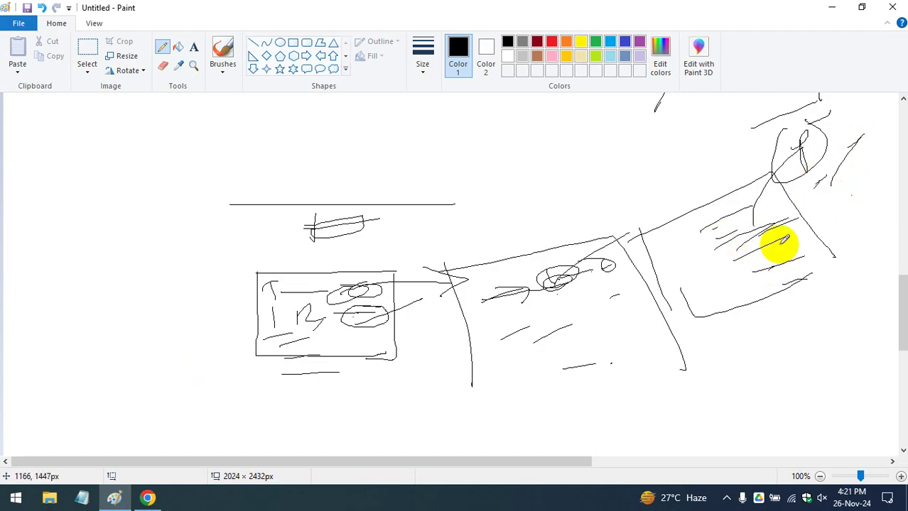
# - Draw curved arrows linking the three boxes in sequence, and add straight connecting lines from the second row's loop and between the boxes
pyautogui.moveTo(364, 275)
pyautogui.mouseDown()
pyautogui.moveTo(454, 233)
pyautogui.moveTo(627, 192)
pyautogui.moveTo(675, 207)
pyautogui.mouseUp()
pyautogui.moveTo(478, 221)
pyautogui.mouseDown()
pyautogui.moveTo(496, 247)
pyautogui.moveTo(435, 241)
pyautogui.mouseUp()
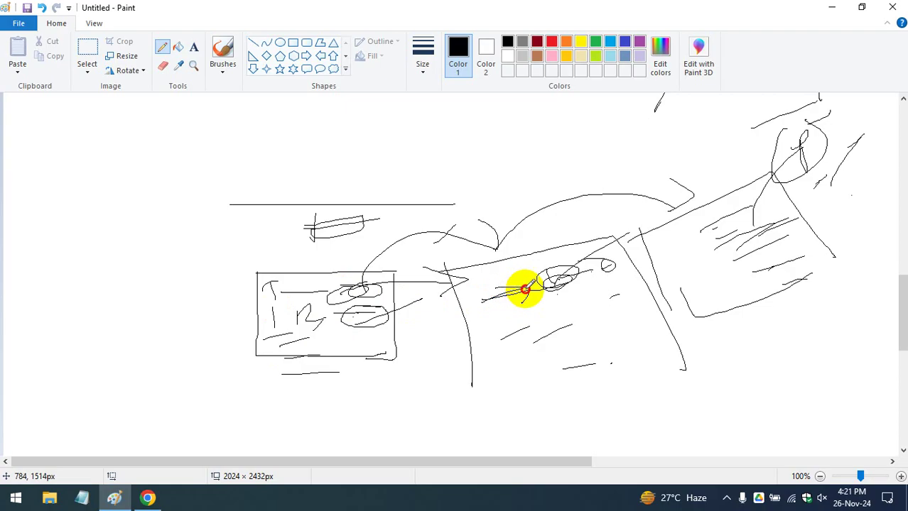
pyautogui.moveTo(522, 290); pyautogui.dragTo(733, 185)
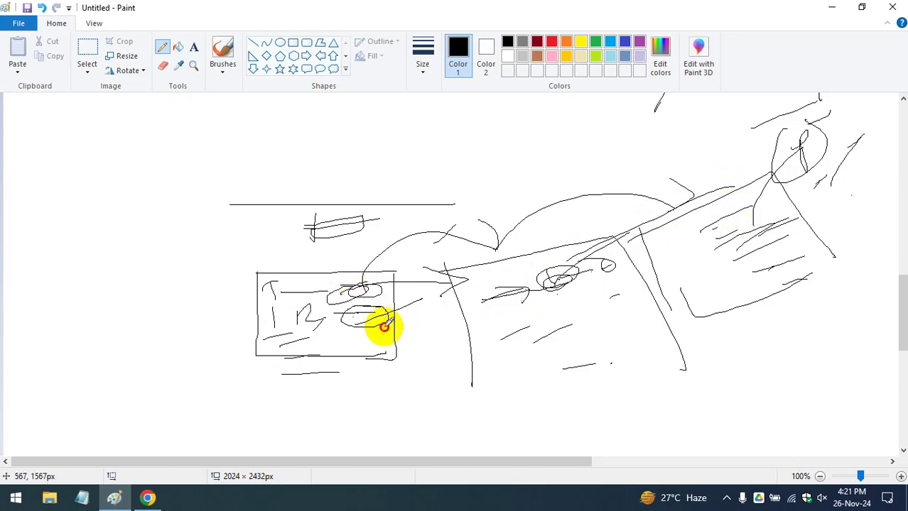
pyautogui.moveTo(395, 328); pyautogui.dragTo(444, 328)
pyautogui.moveTo(651, 302); pyautogui.dragTo(670, 298)
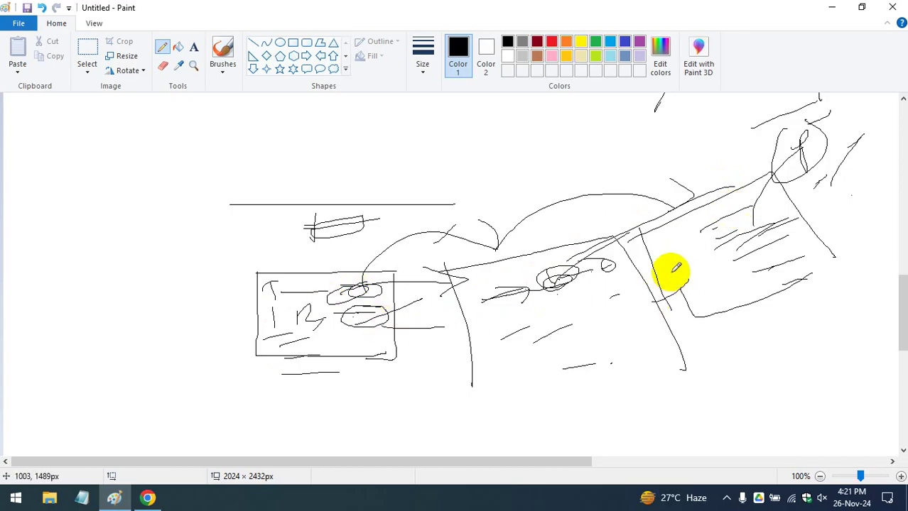
pyautogui.moveTo(392, 328); pyautogui.dragTo(476, 318)
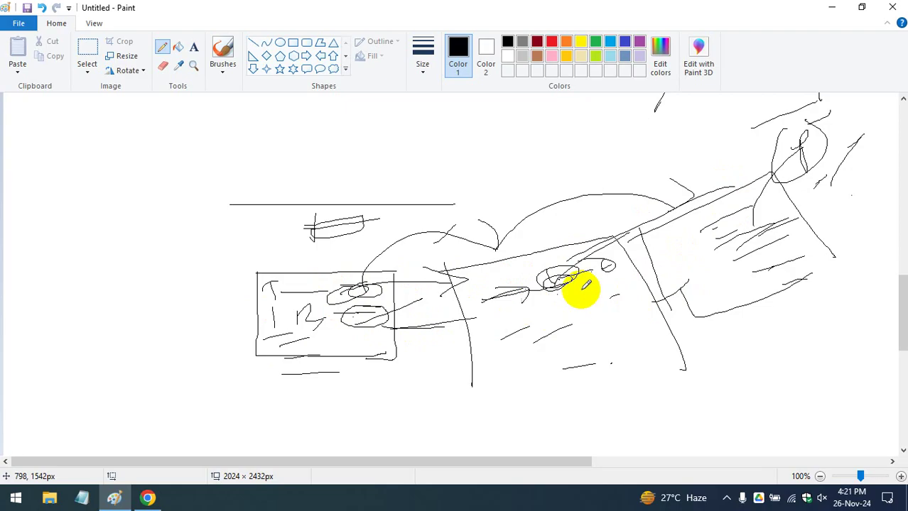
pyautogui.moveTo(627, 271); pyautogui.dragTo(804, 242)
# - Switch to Chrome and examine how the Item Type parameter relates to the item report and Report-2 on the Report-1 page
pyautogui.scroll(5, 578, 280)
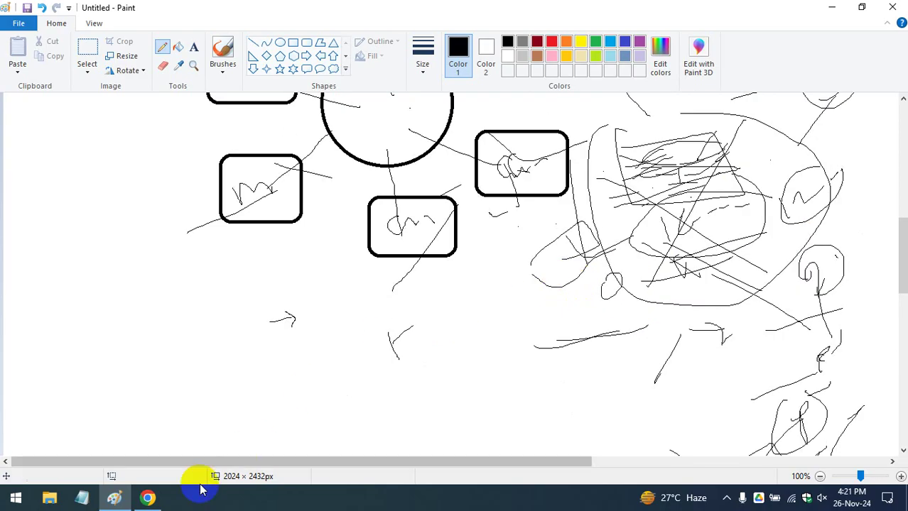
pyautogui.click(162, 500)
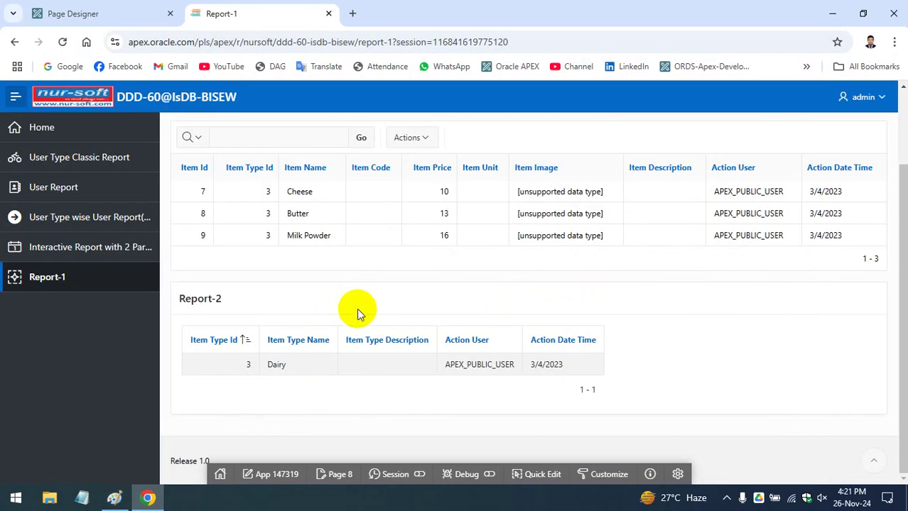
pyautogui.scroll(3, 350, 235)
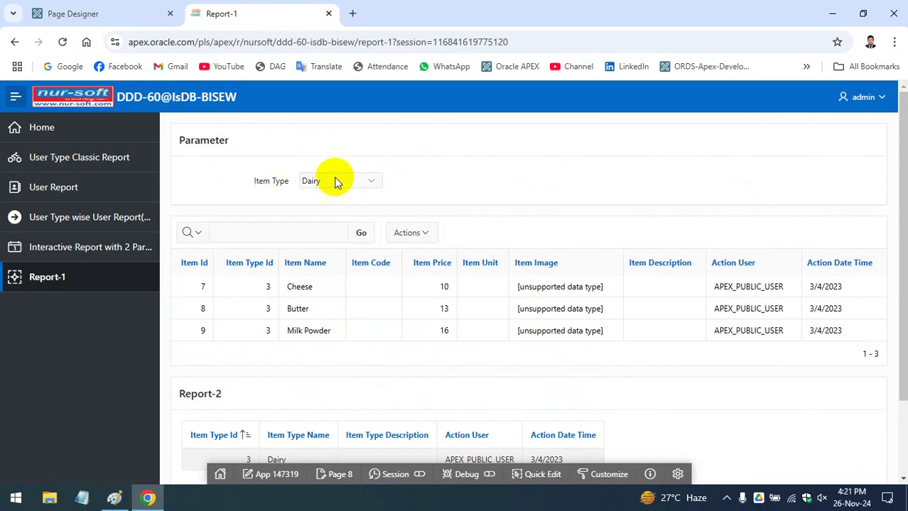
pyautogui.scroll(-2, 362, 358)
pyautogui.scroll(-1, 362, 362)
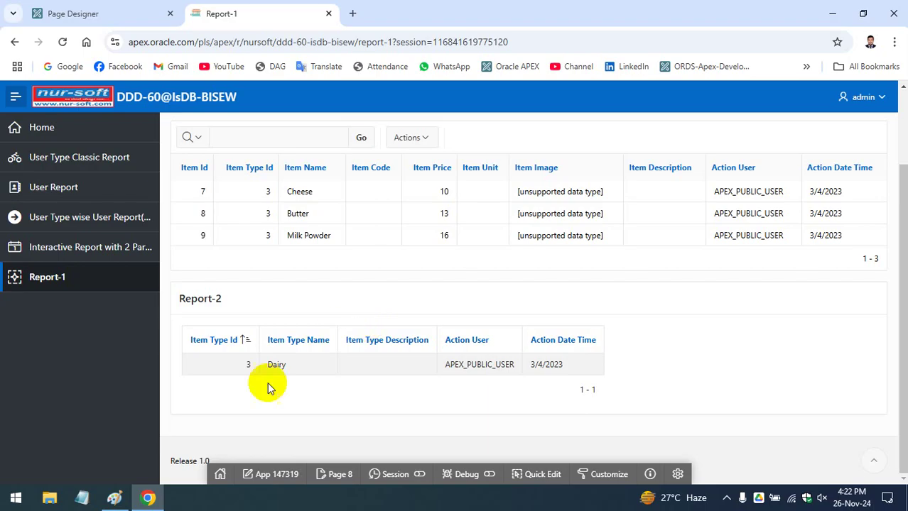
pyautogui.scroll(2, 332, 282)
pyautogui.scroll(-2, 340, 287)
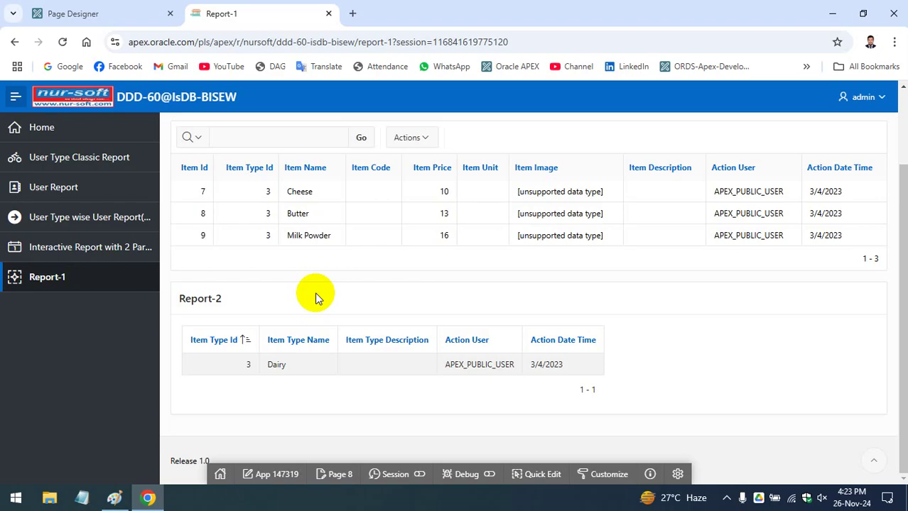
pyautogui.scroll(2, 316, 297)
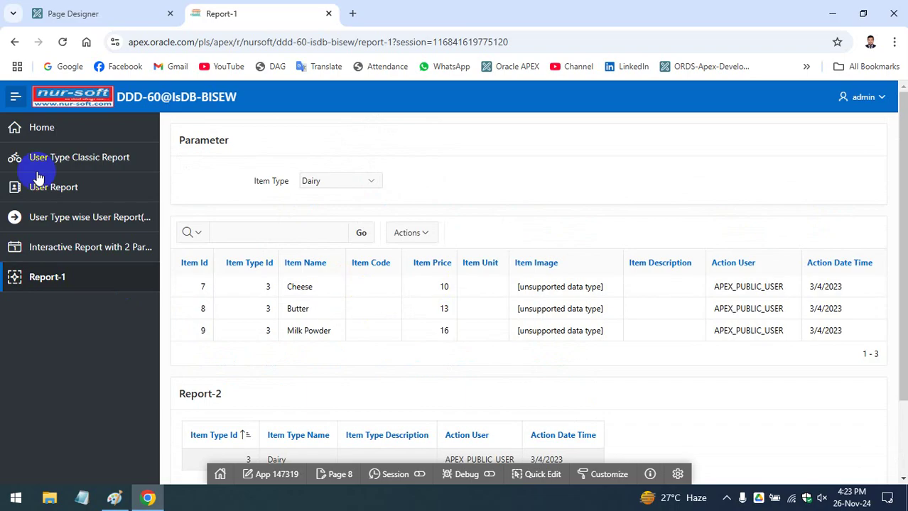
# - Inspect the Parameter, Report-1 and Report-2 regions in Page Designer, comparing their types and source queries
pyautogui.click(89, 13)
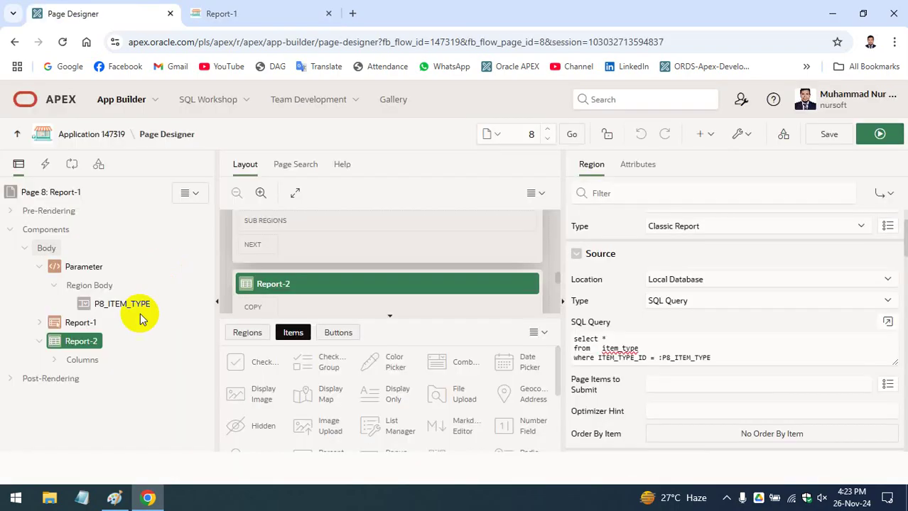
pyautogui.click(82, 267)
pyautogui.click(78, 323)
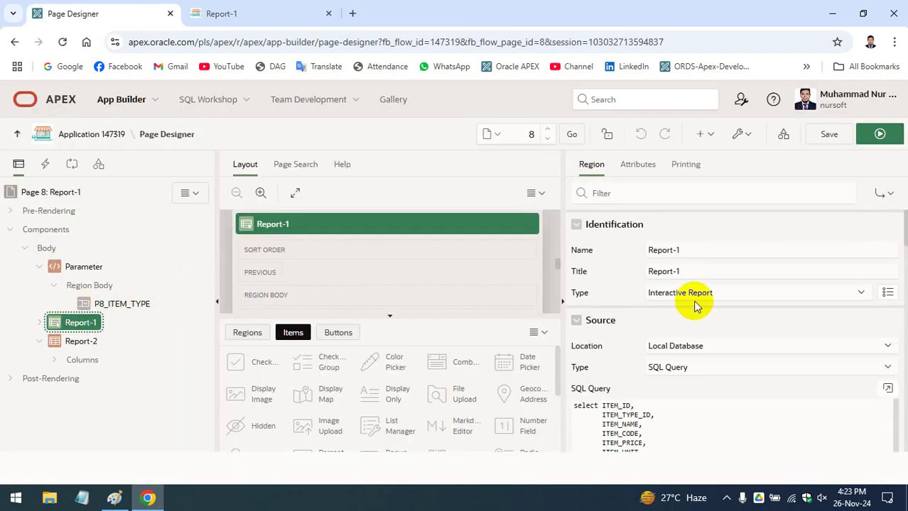
pyautogui.click(89, 343)
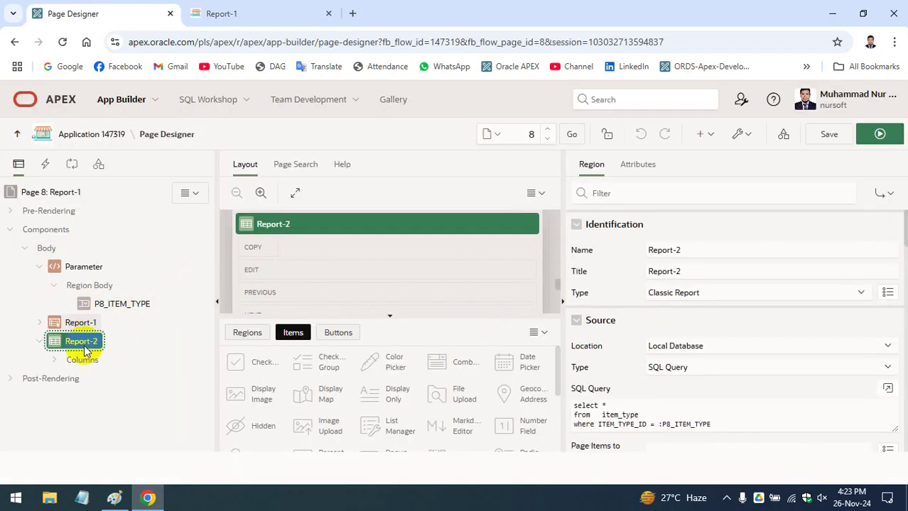
pyautogui.press('Up')
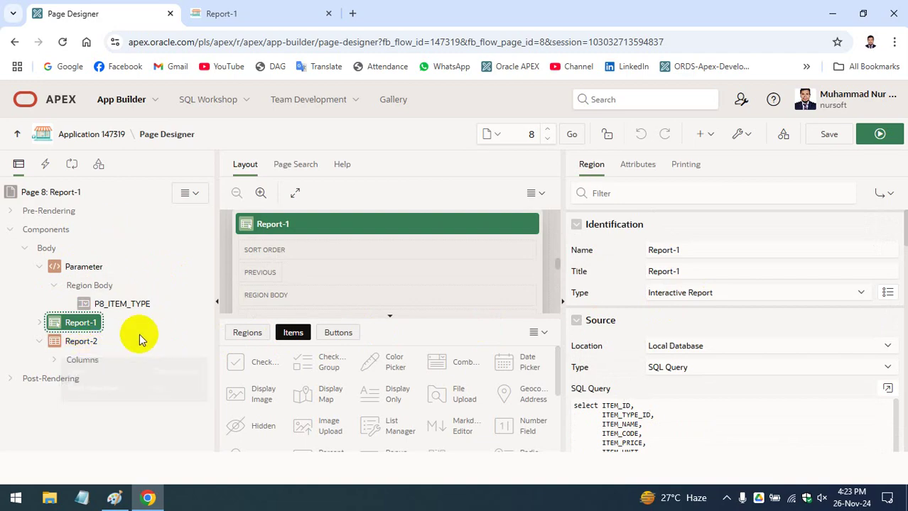
pyautogui.click(86, 268)
# - Return to the running Report-1 page and review its parameter and both reports
pyautogui.click(280, 14)
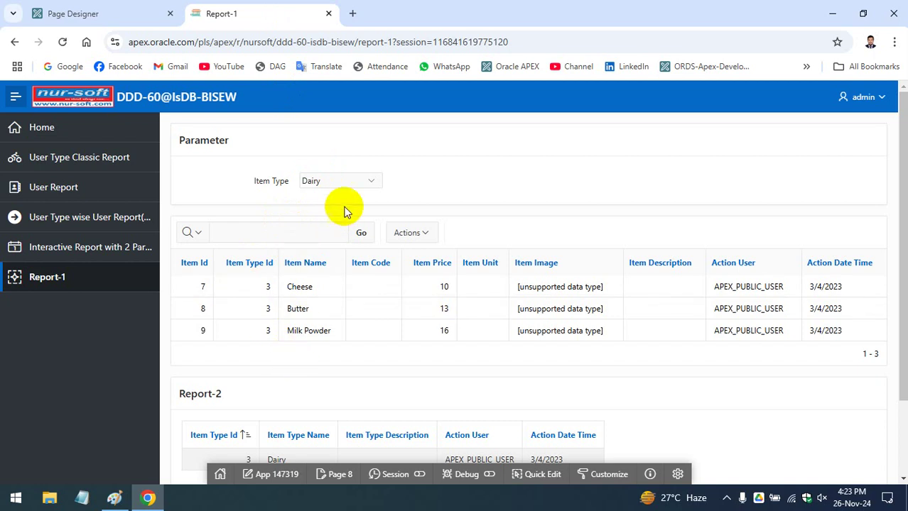
pyautogui.scroll(-2, 321, 377)
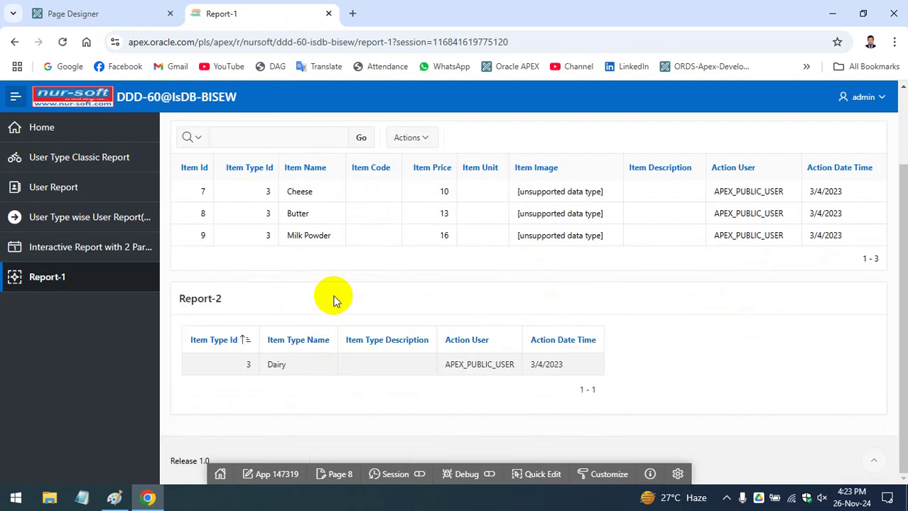
pyautogui.scroll(2, 347, 184)
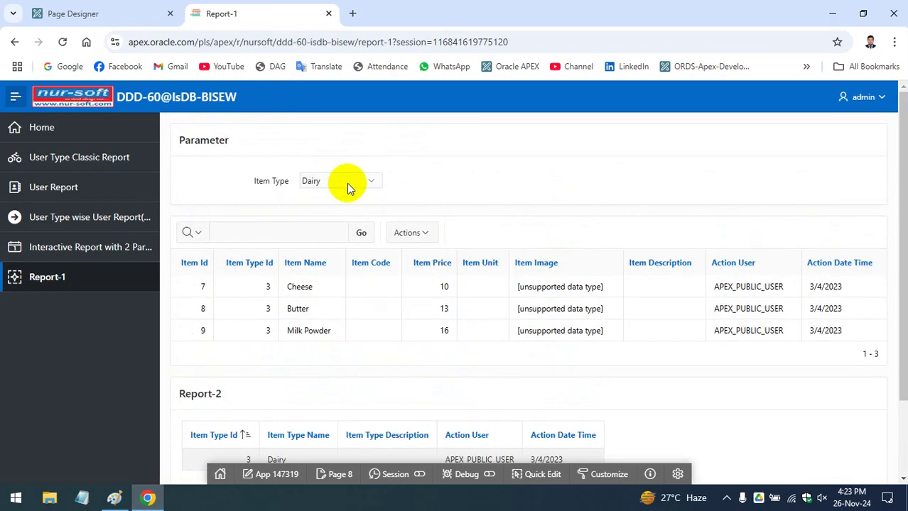